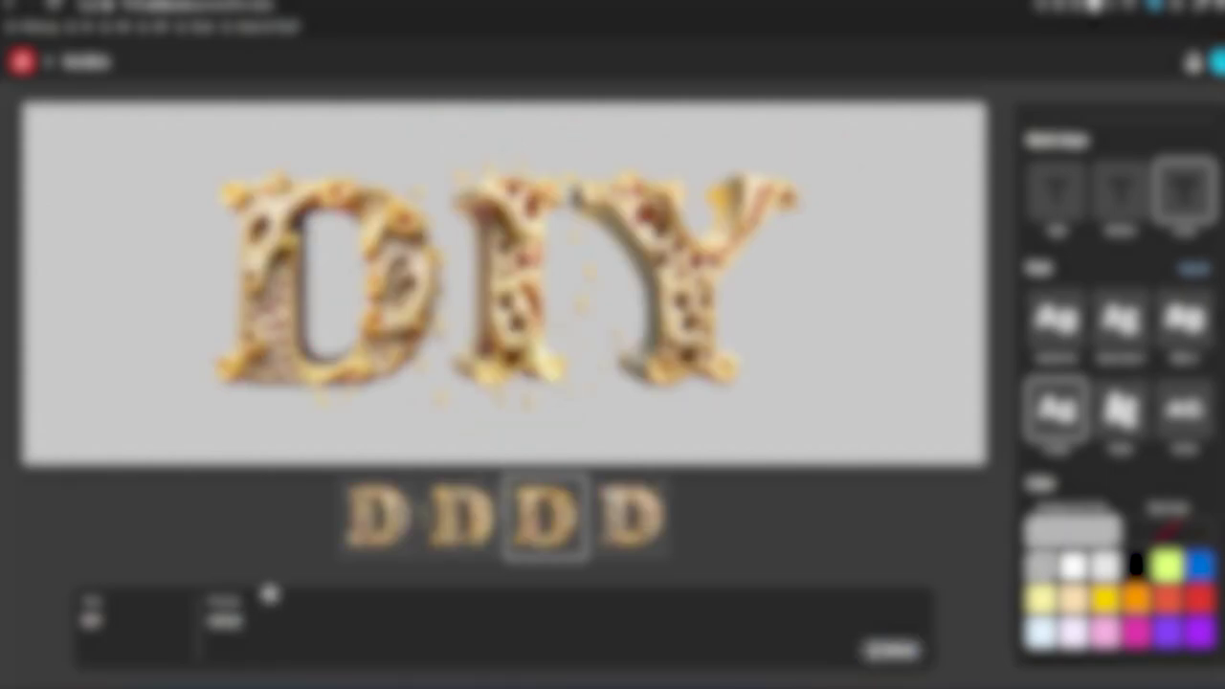
Replace the Firefly prompt with 'Aquamarine' to regenerate the DIY text effect
{"action": "double_click", "coordinate": [226, 620]}
{"action": "type", "text": "Aquam"}
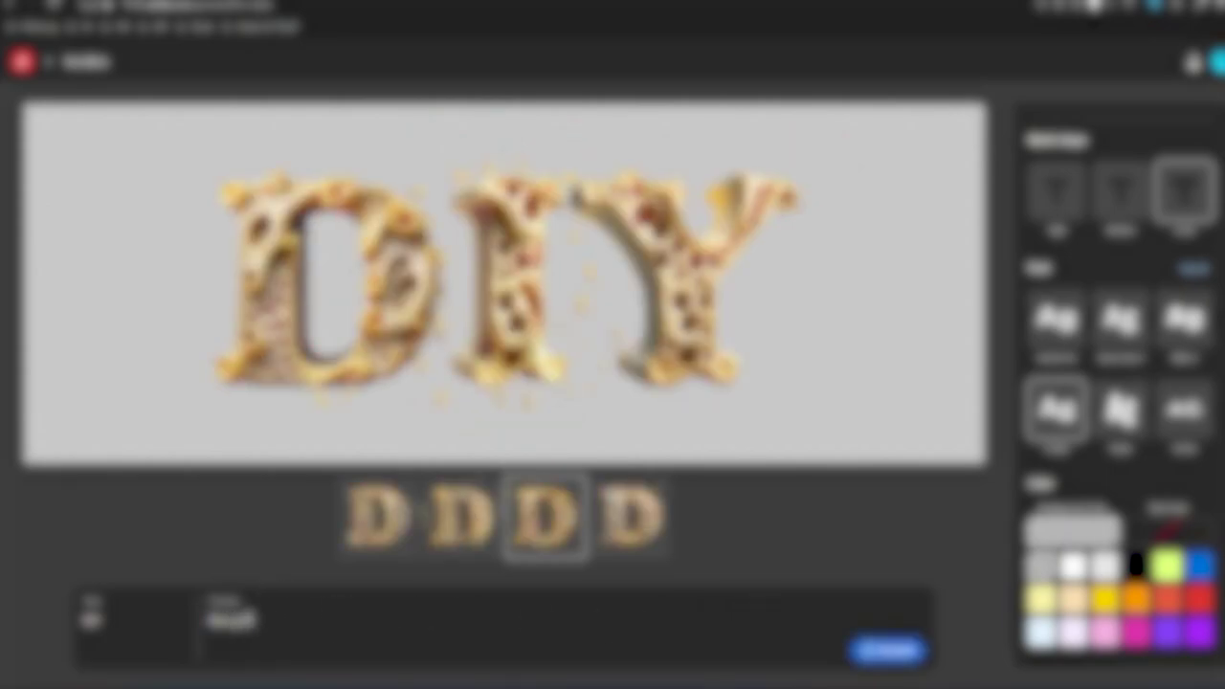
{"action": "type", "text": "arine"}
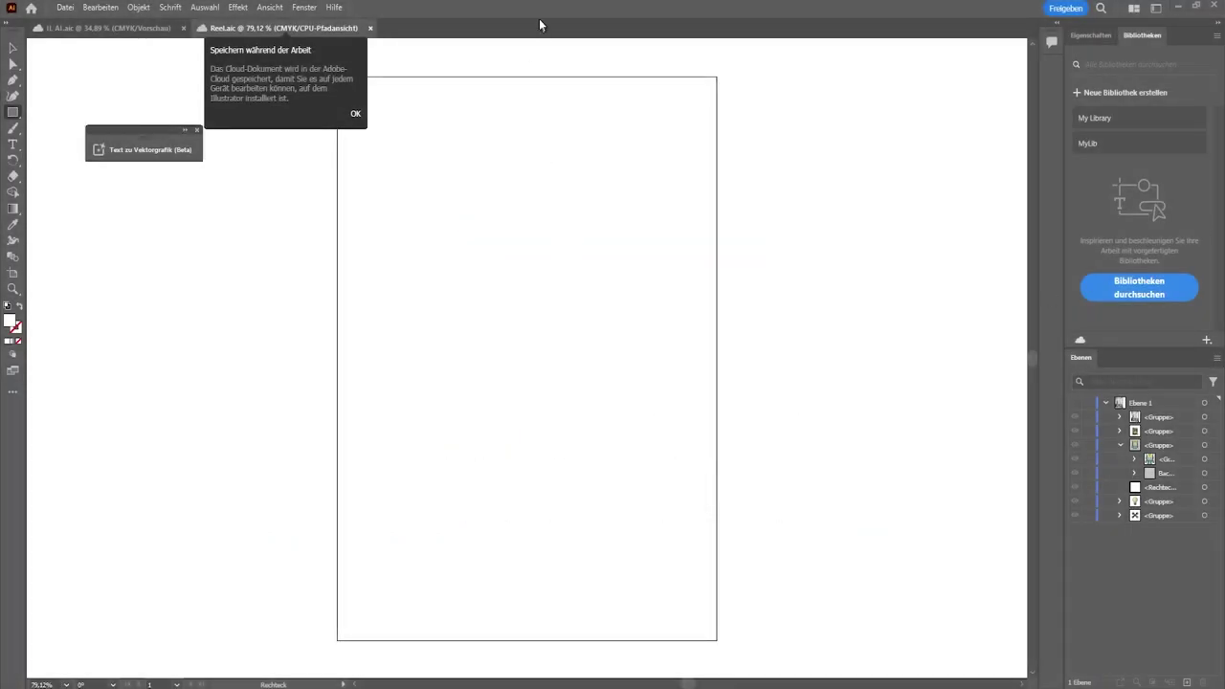
Dismiss the cloud-save notice and open the Text zu Vektorgrafik (Beta) panel
{"action": "left_click", "coordinate": [356, 114]}
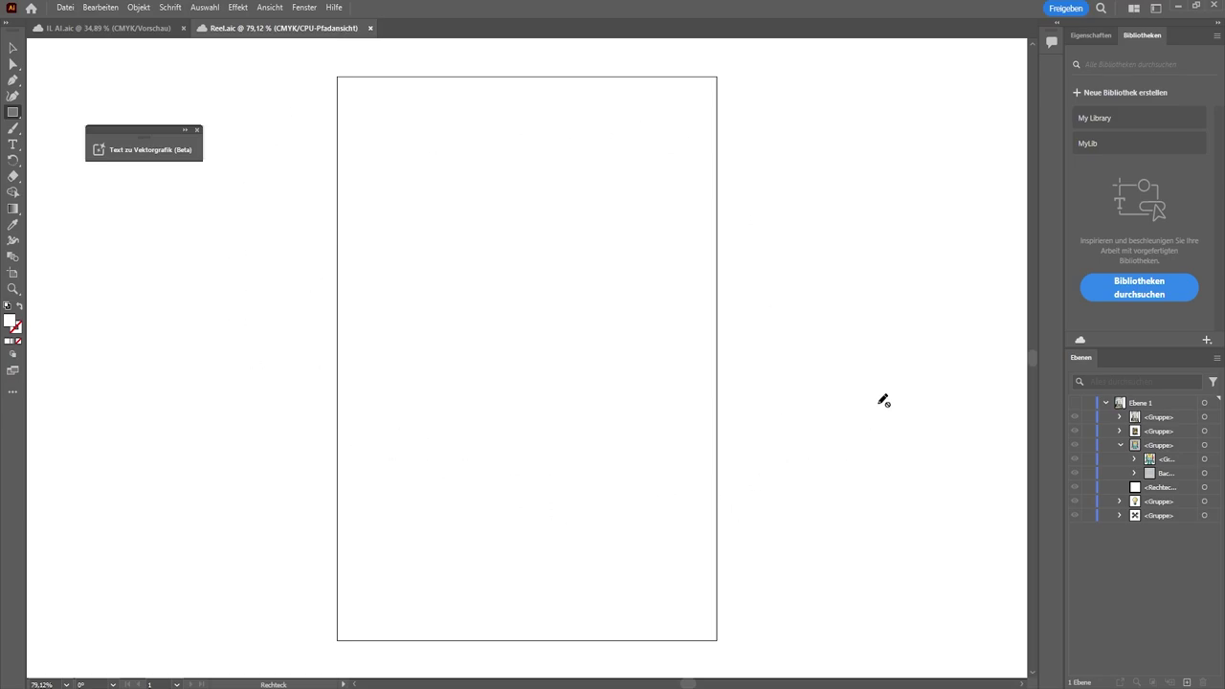
{"action": "left_click", "coordinate": [303, 8]}
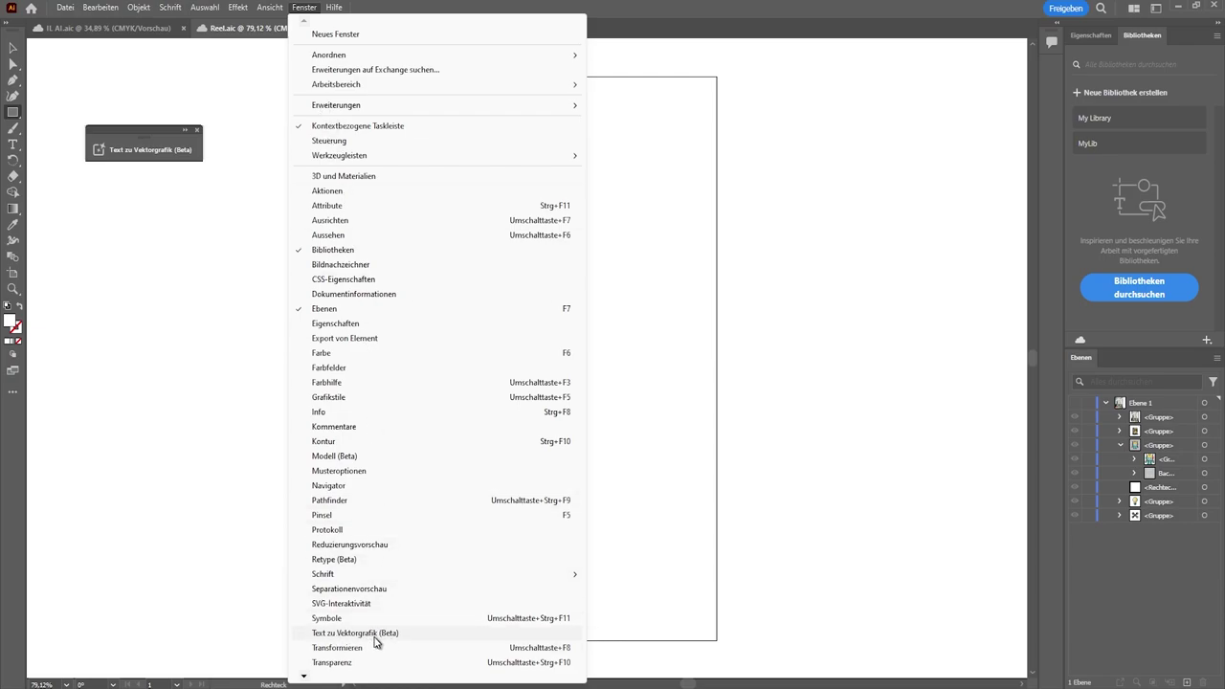
{"action": "left_click", "coordinate": [376, 635]}
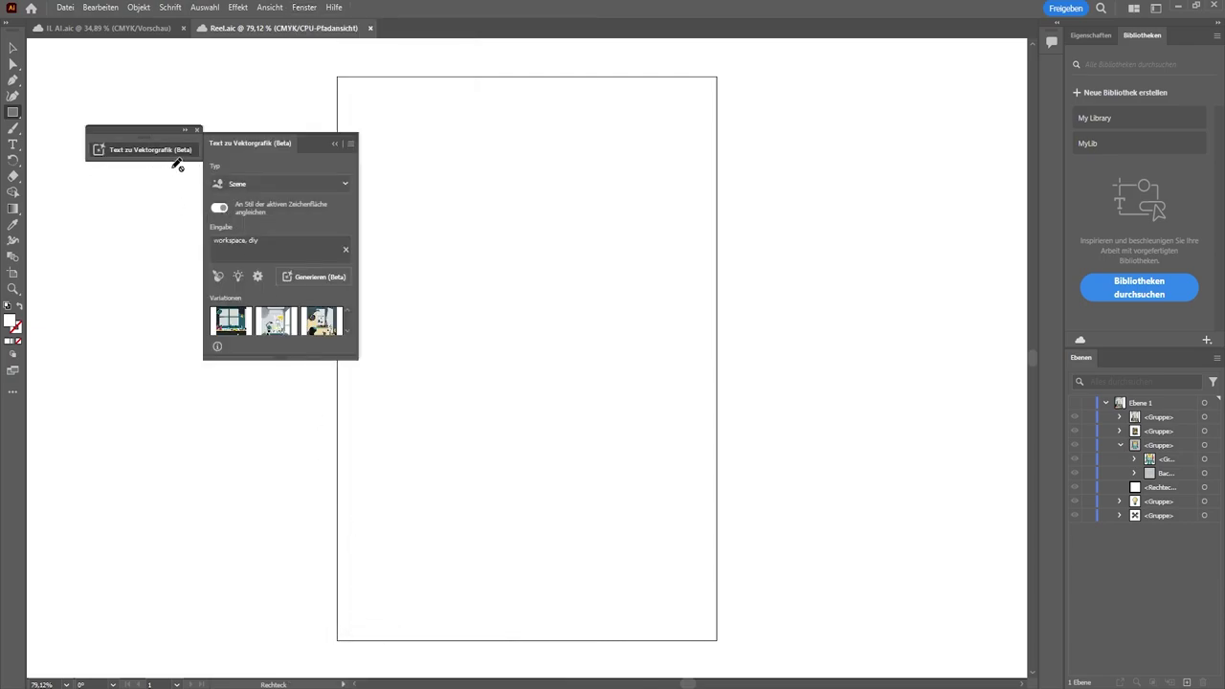
Preview the Reel artwork, toggle its scene, printer, bulb and wrench layers, then close Reel.aic
{"action": "left_click", "coordinate": [1074, 402], "text": "ctrl"}
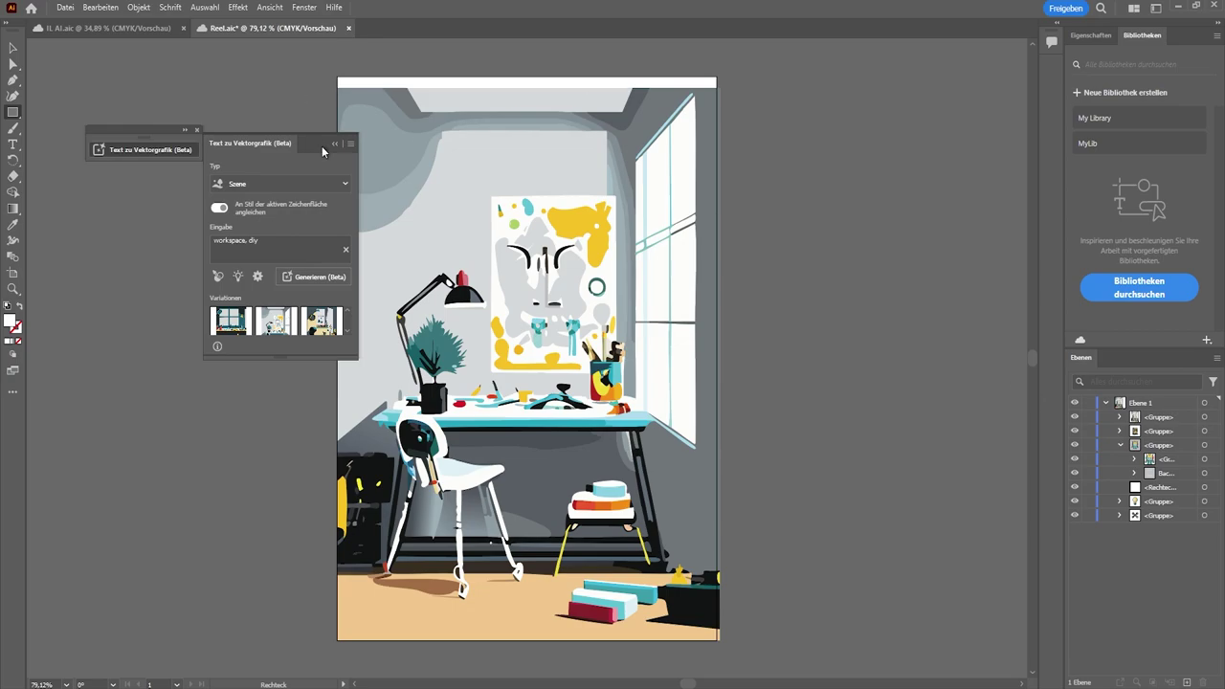
{"action": "left_click_drag", "start_coordinate": [322, 145], "coordinate": [218, 235]}
{"action": "left_click", "coordinate": [1073, 418]}
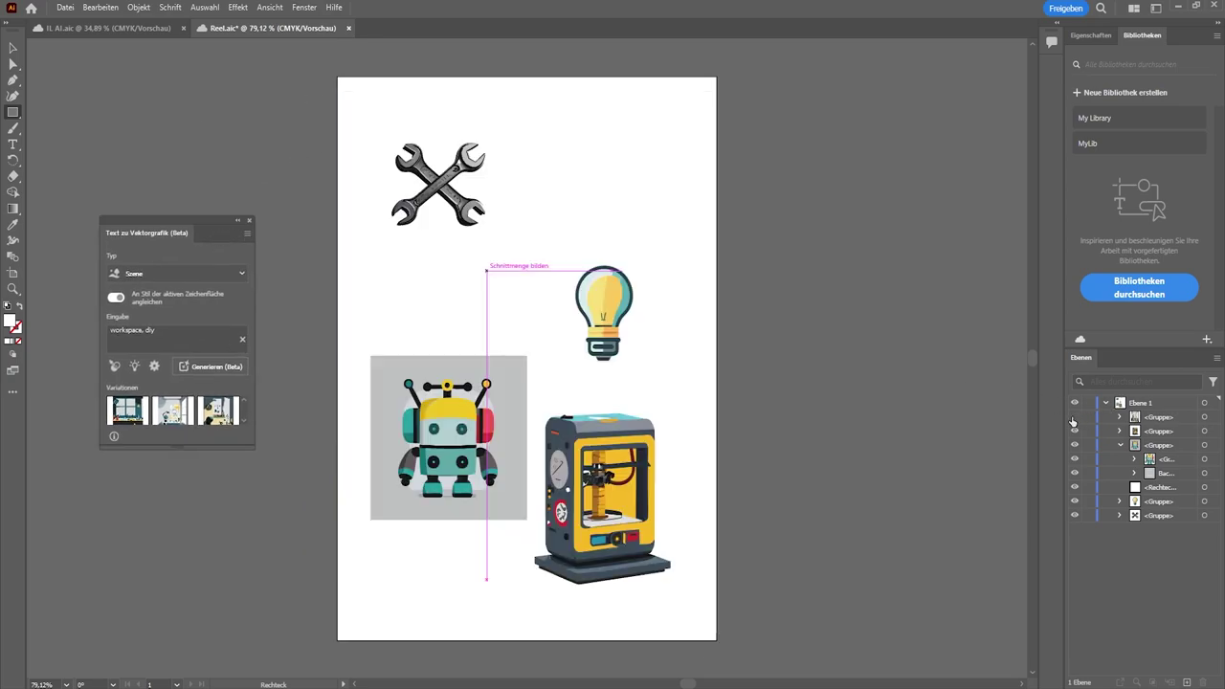
{"action": "left_click", "coordinate": [1074, 432]}
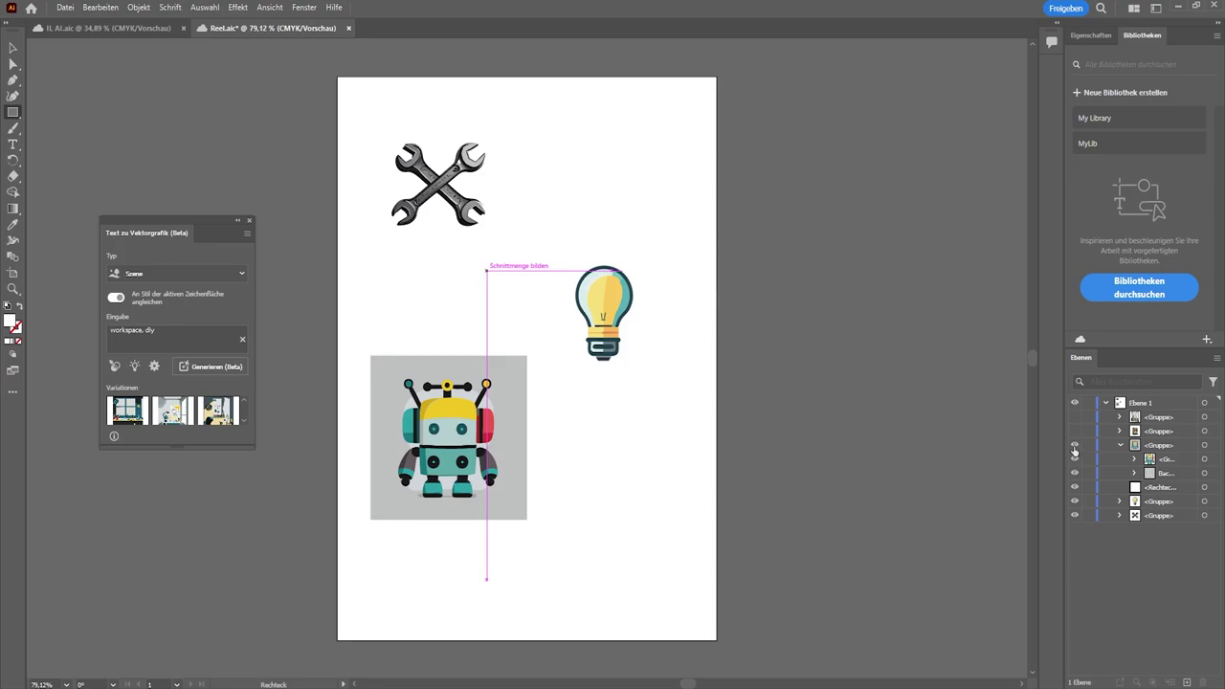
{"action": "left_click", "coordinate": [1074, 501]}
{"action": "left_click", "coordinate": [1075, 516]}
{"action": "left_click", "coordinate": [1075, 516]}
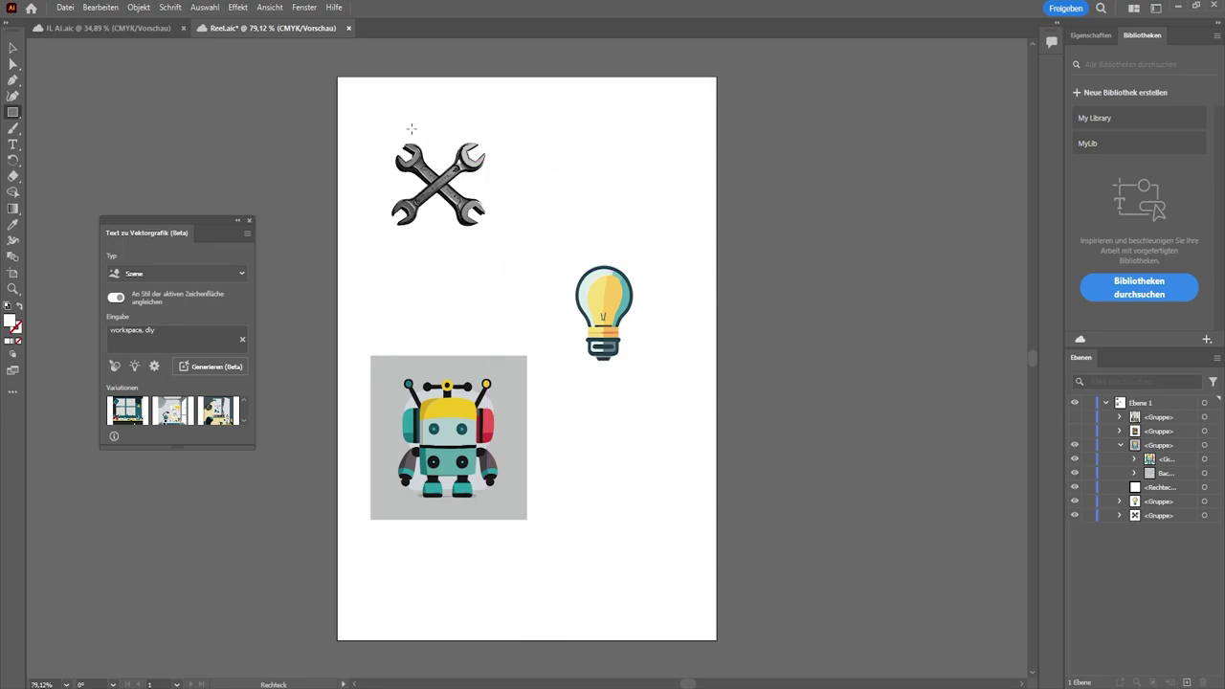
{"action": "left_click", "coordinate": [350, 27]}
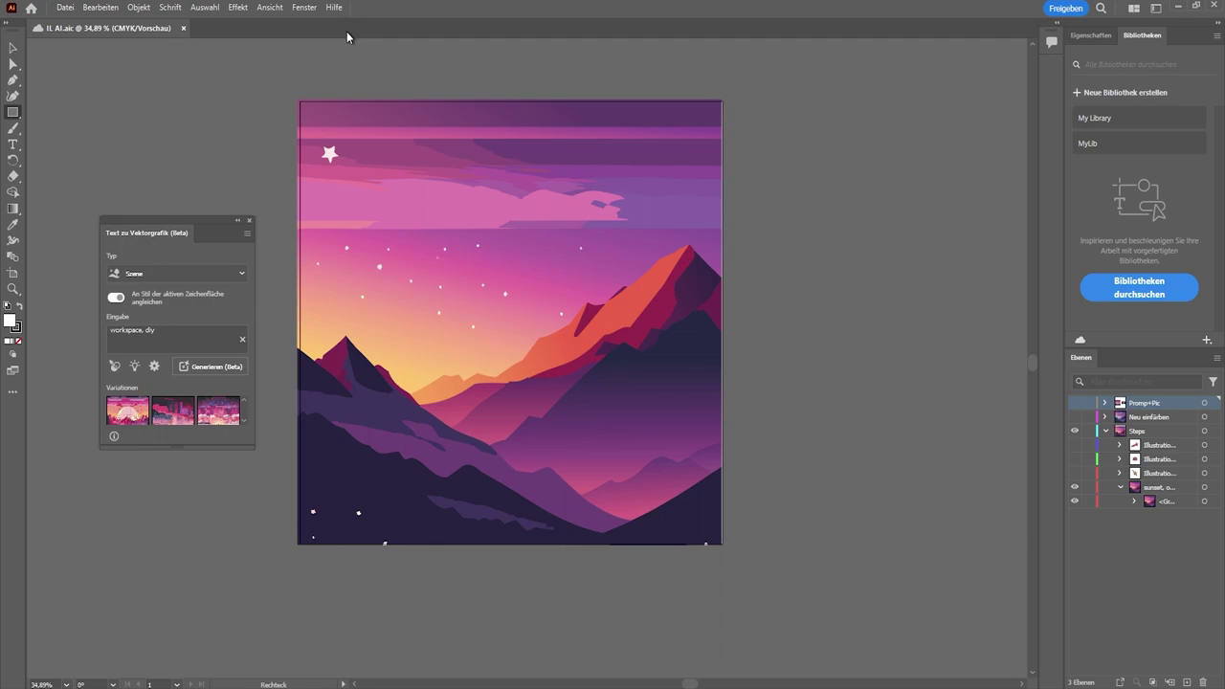
Widen the side panels and expand the sunset group down to its Background paths
{"action": "left_click_drag", "start_coordinate": [1033, 321], "coordinate": [920, 320]}
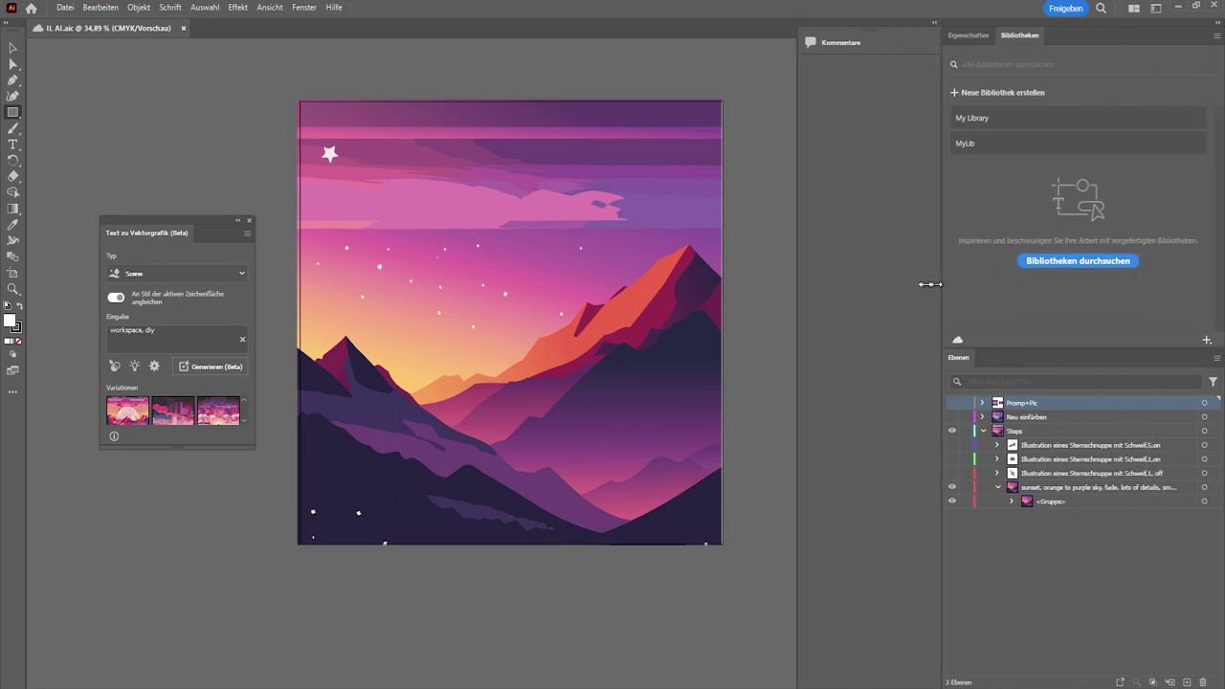
{"action": "left_click_drag", "start_coordinate": [1062, 284], "coordinate": [875, 287]}
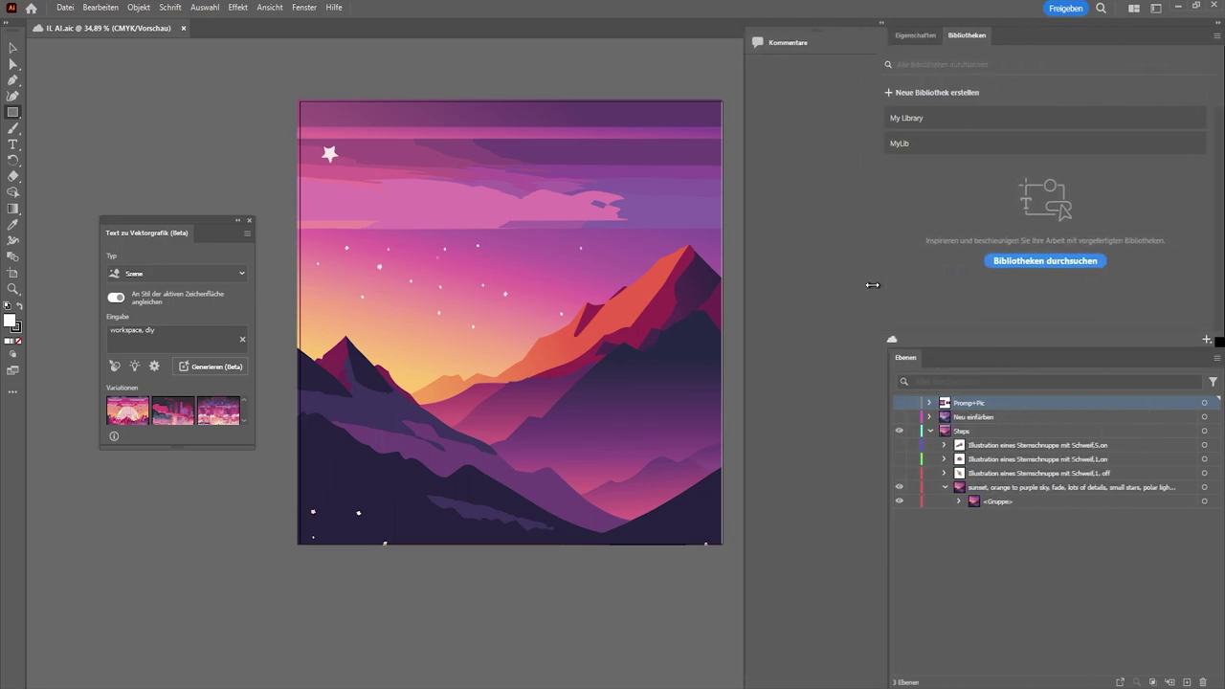
{"action": "left_click", "coordinate": [943, 502]}
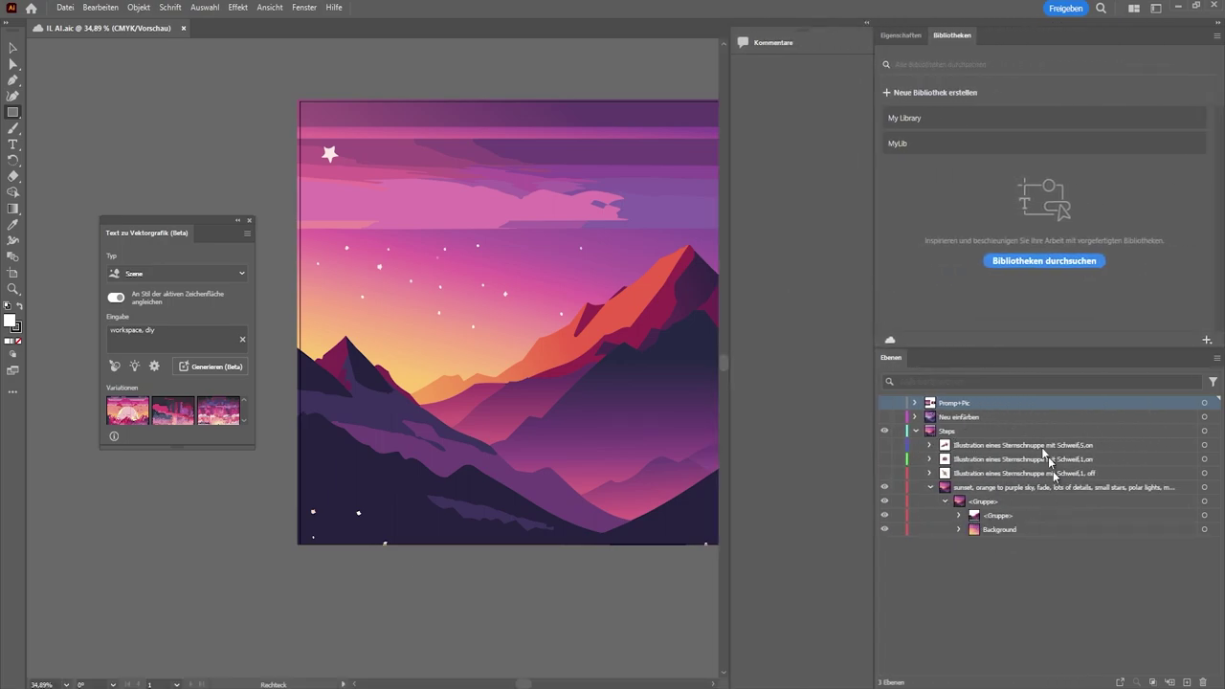
{"action": "left_click", "coordinate": [1011, 517]}
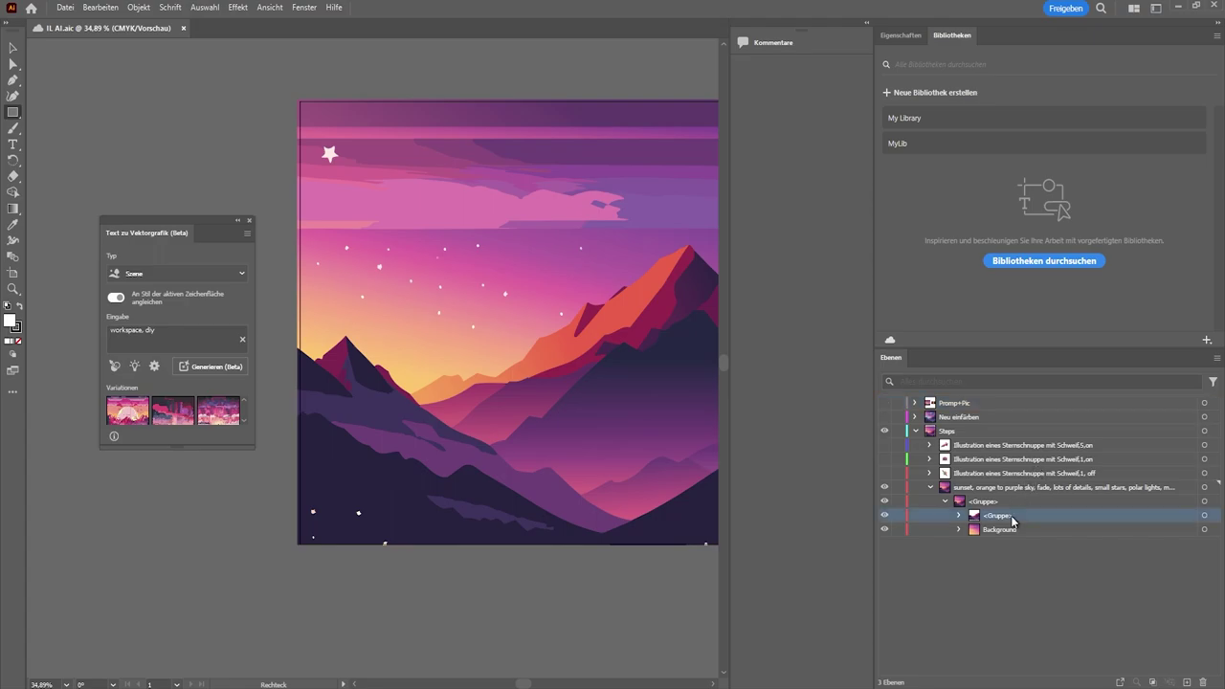
{"action": "left_click", "coordinate": [1006, 531]}
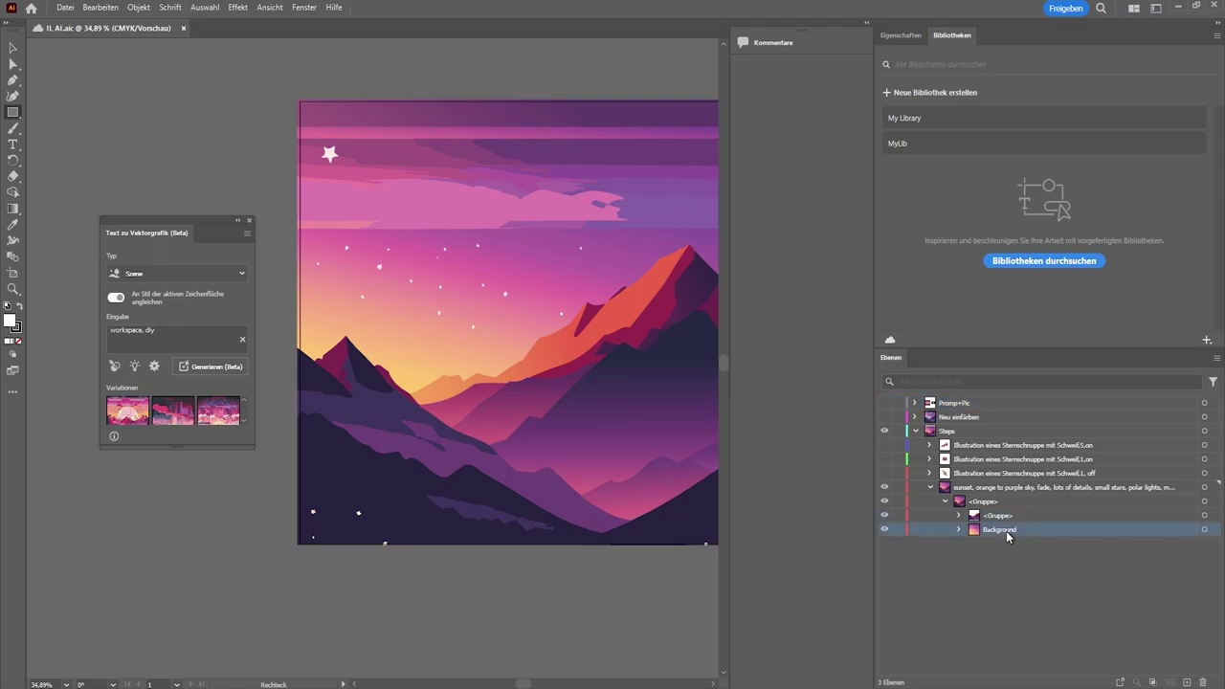
{"action": "left_click", "coordinate": [959, 529]}
{"action": "left_click", "coordinate": [960, 530]}
{"action": "left_click", "coordinate": [1204, 529]}
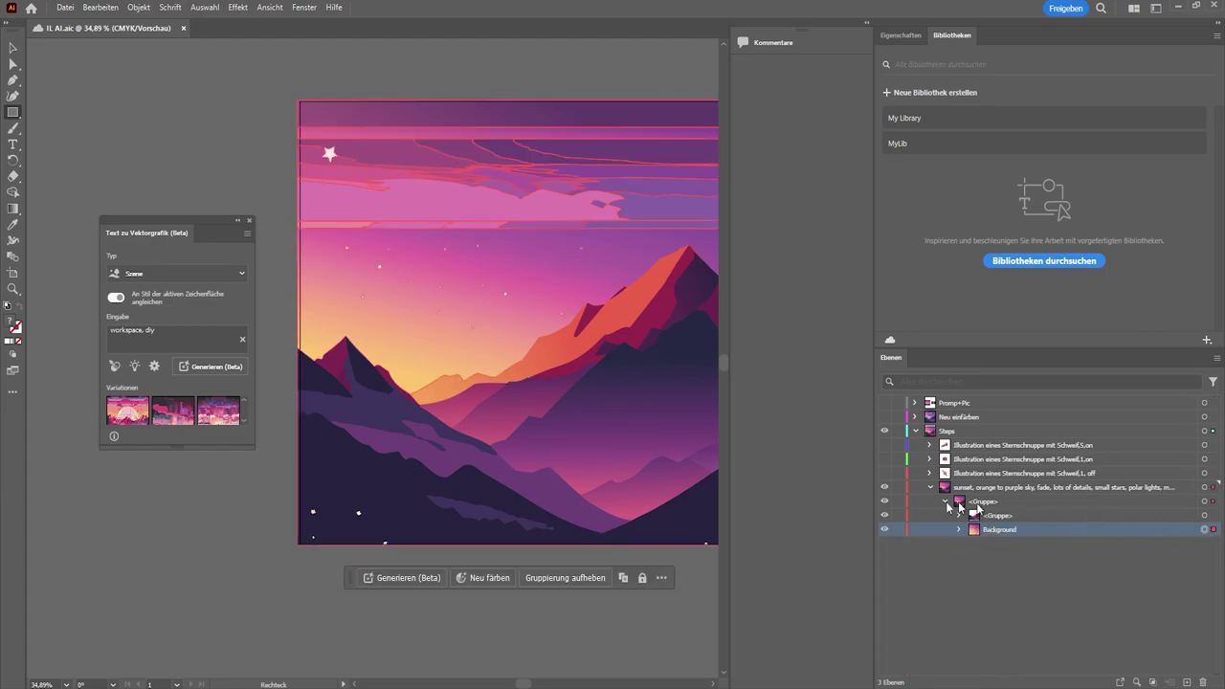
Toggle the sunset groups' visibility, copy the layer's prompt name, and add Ebene 8
{"action": "left_click", "coordinate": [884, 502]}
{"action": "left_click", "coordinate": [884, 502]}
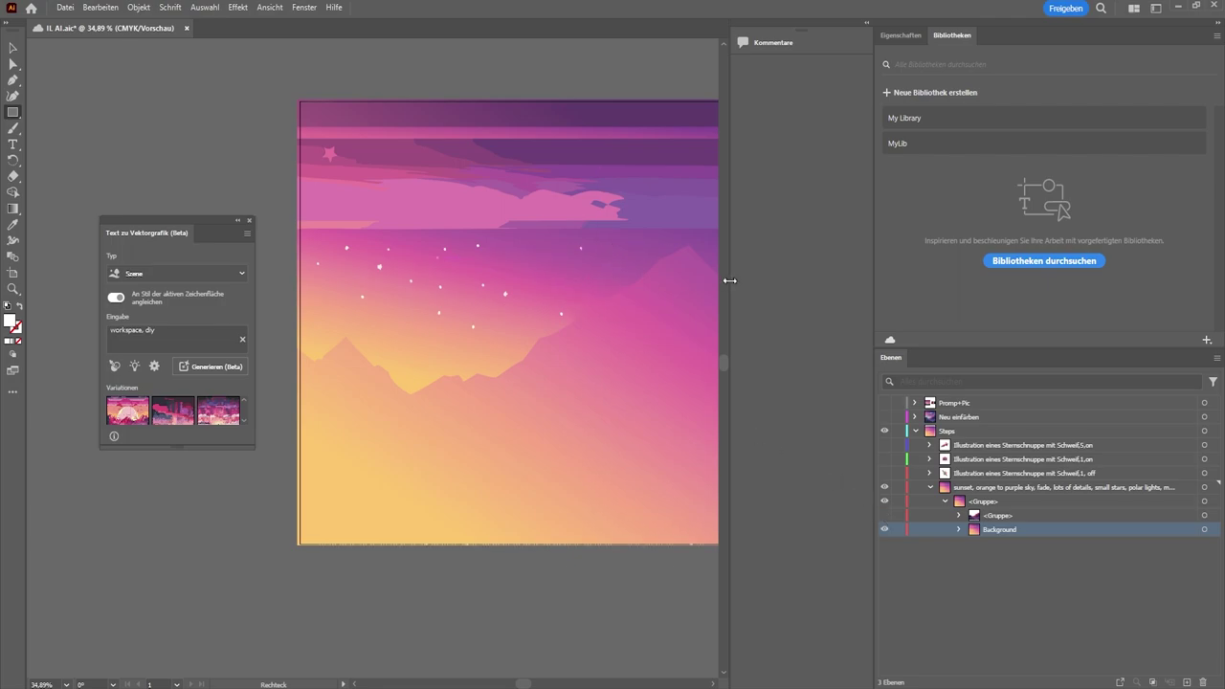
{"action": "left_click_drag", "start_coordinate": [729, 280], "coordinate": [756, 282]}
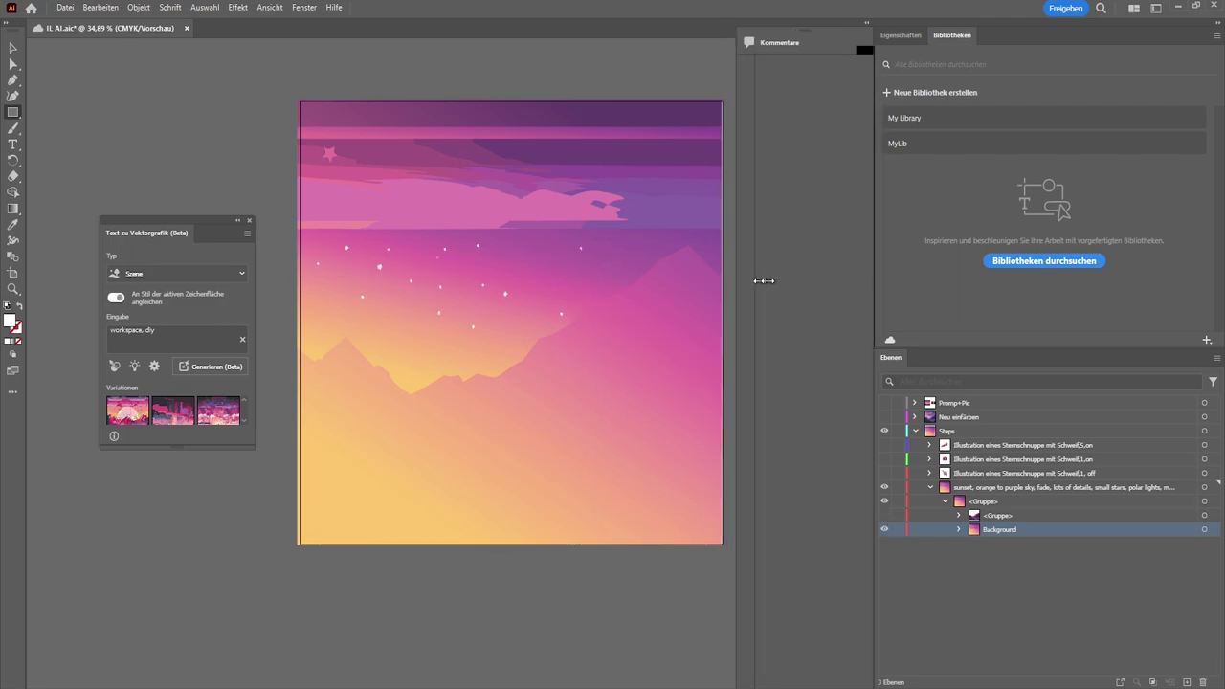
{"action": "left_click", "coordinate": [884, 515]}
{"action": "left_click", "coordinate": [1021, 488]}
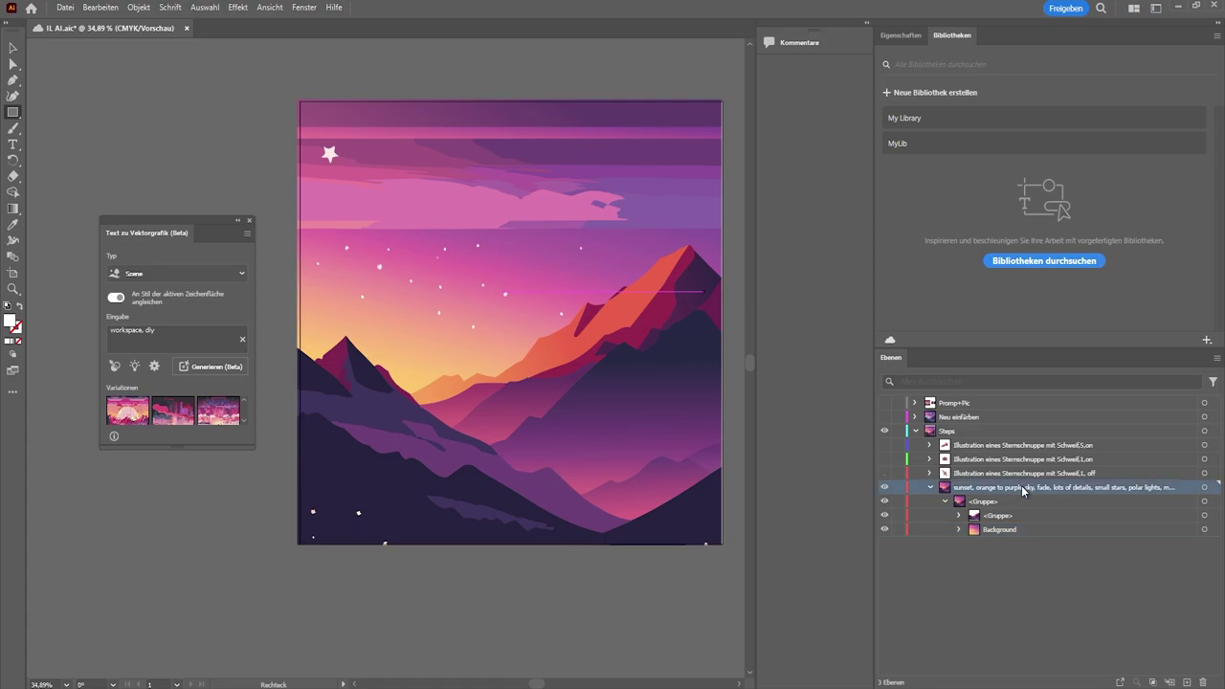
{"action": "double_click", "coordinate": [986, 488]}
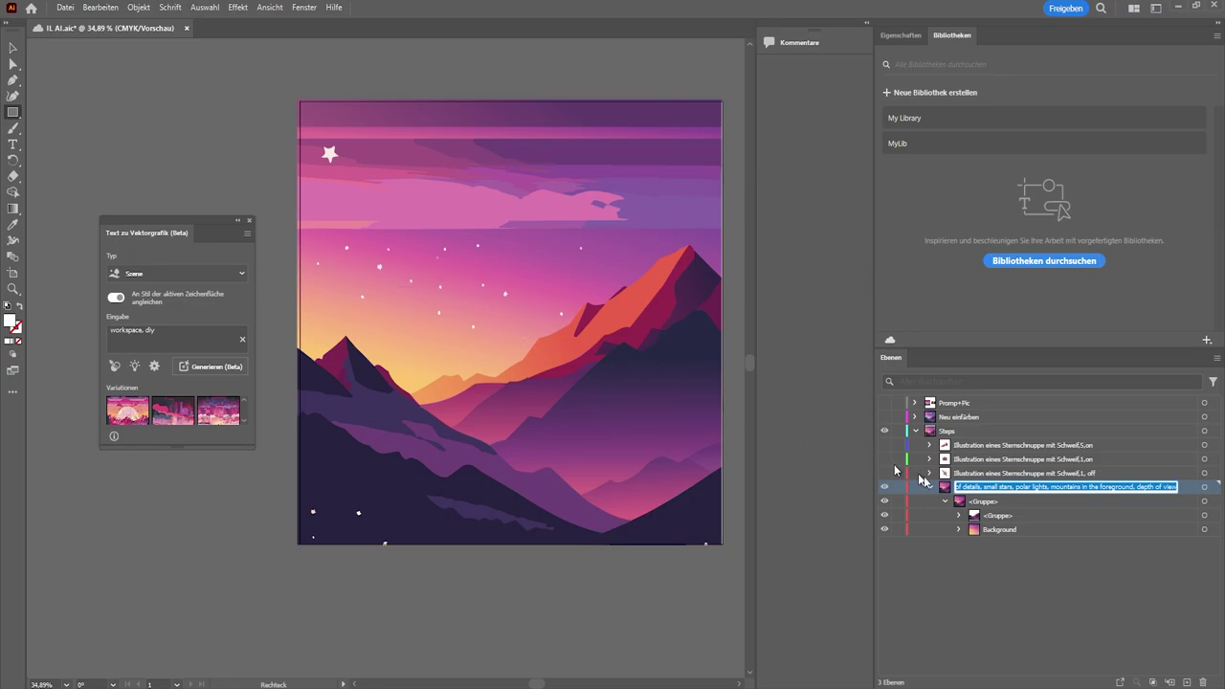
{"action": "left_click", "coordinate": [1187, 681]}
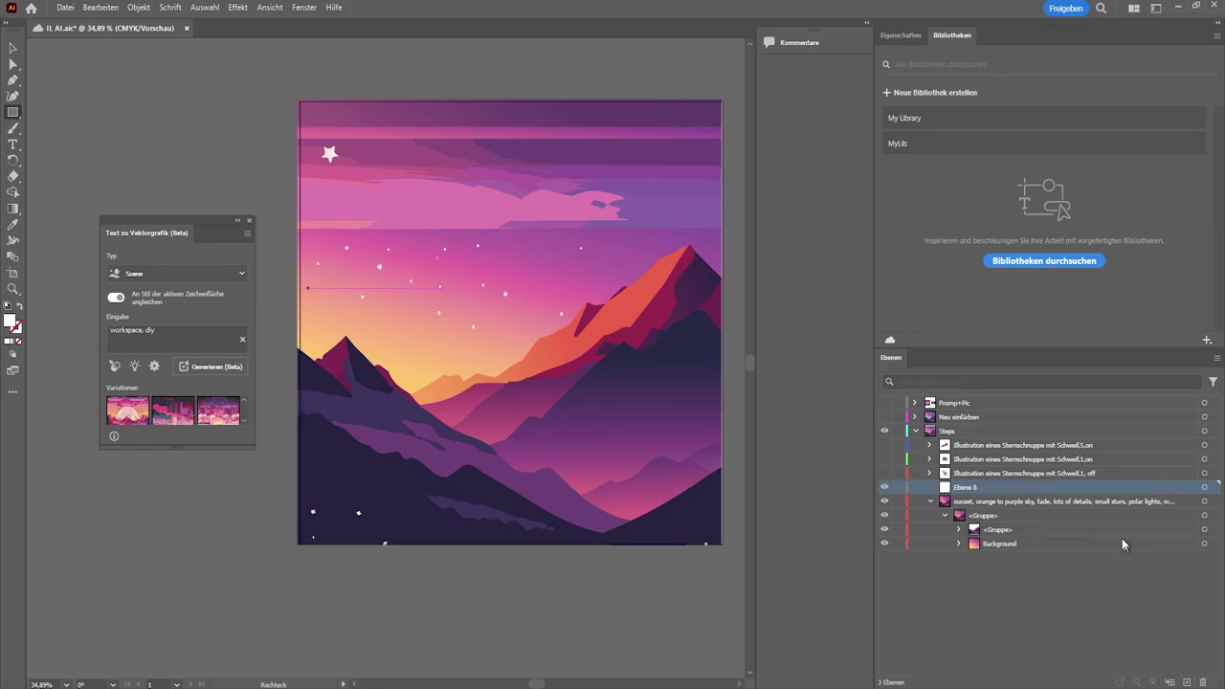
Paste the sunset prompt, keep type Szene, and turn off matching the artboard style
{"action": "triple_click", "coordinate": [120, 335]}
{"action": "type", "text": "sunset, orange to purple sky, fade, lots of details, small stars, polar lights, mountains in the foreground, depth of view"}
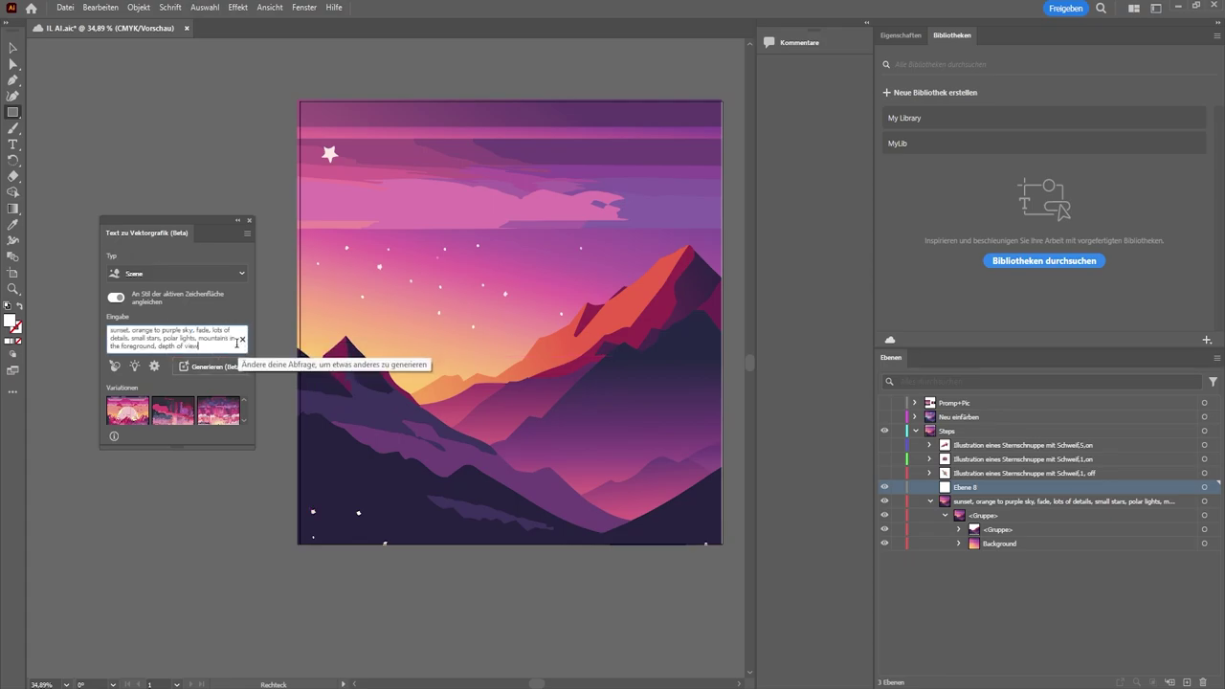
{"action": "left_click", "coordinate": [132, 273]}
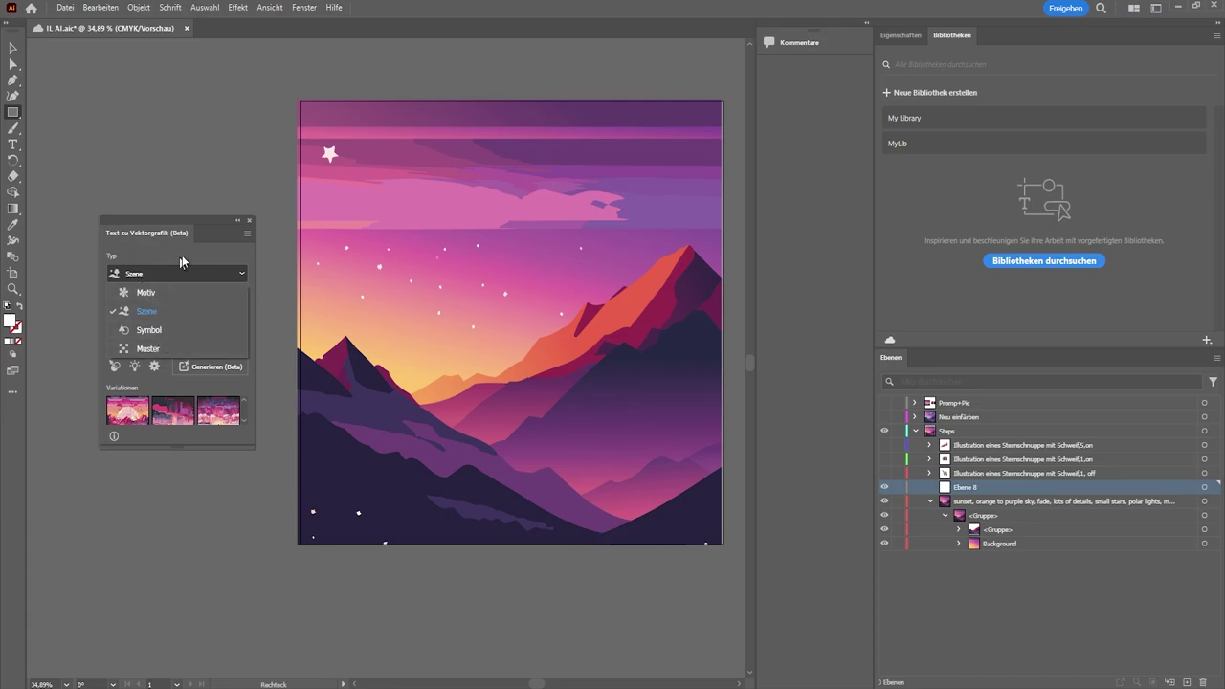
{"action": "left_click", "coordinate": [165, 274]}
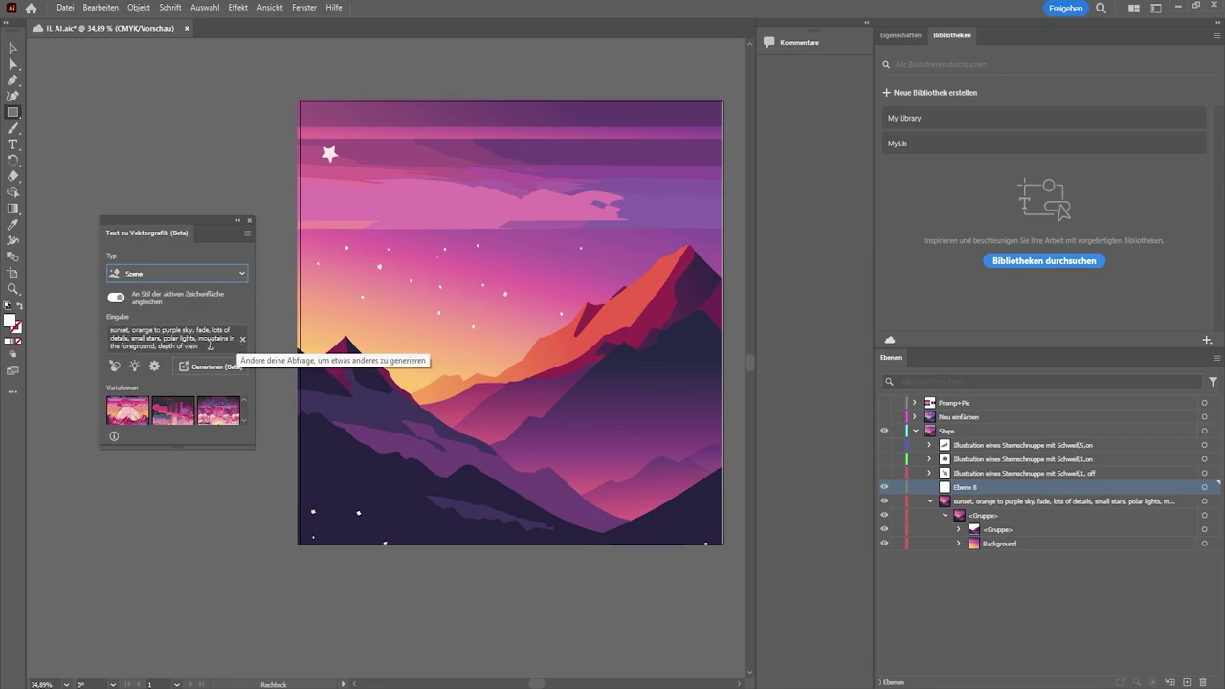
{"action": "left_click", "coordinate": [116, 296]}
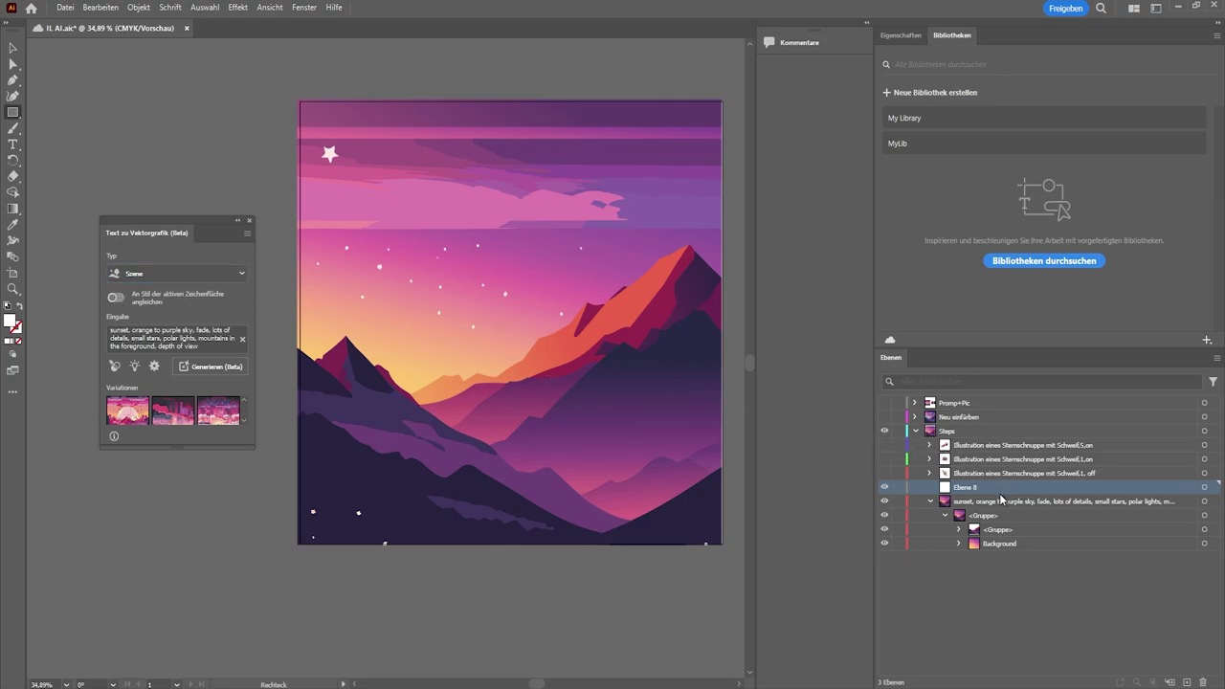
Hide the sunset layer and draw a square covering the whole artboard
{"action": "left_click", "coordinate": [884, 500]}
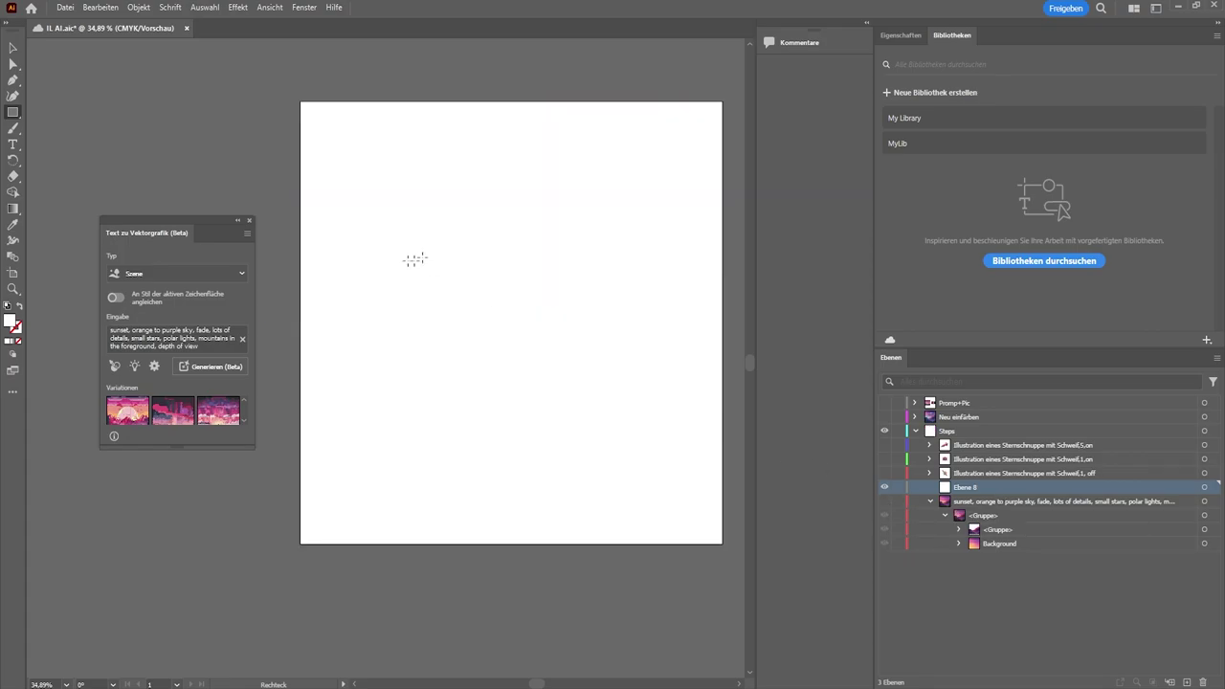
{"action": "left_click_drag", "start_coordinate": [295, 96], "coordinate": [727, 550]}
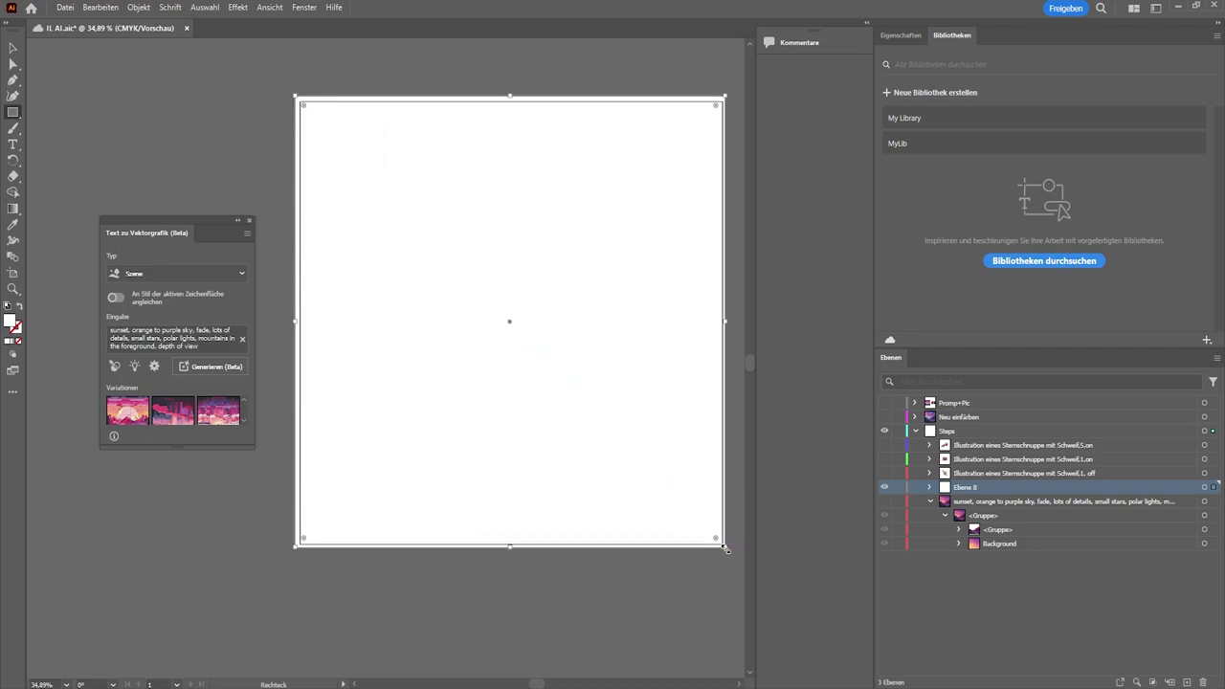
{"action": "left_click", "coordinate": [886, 42]}
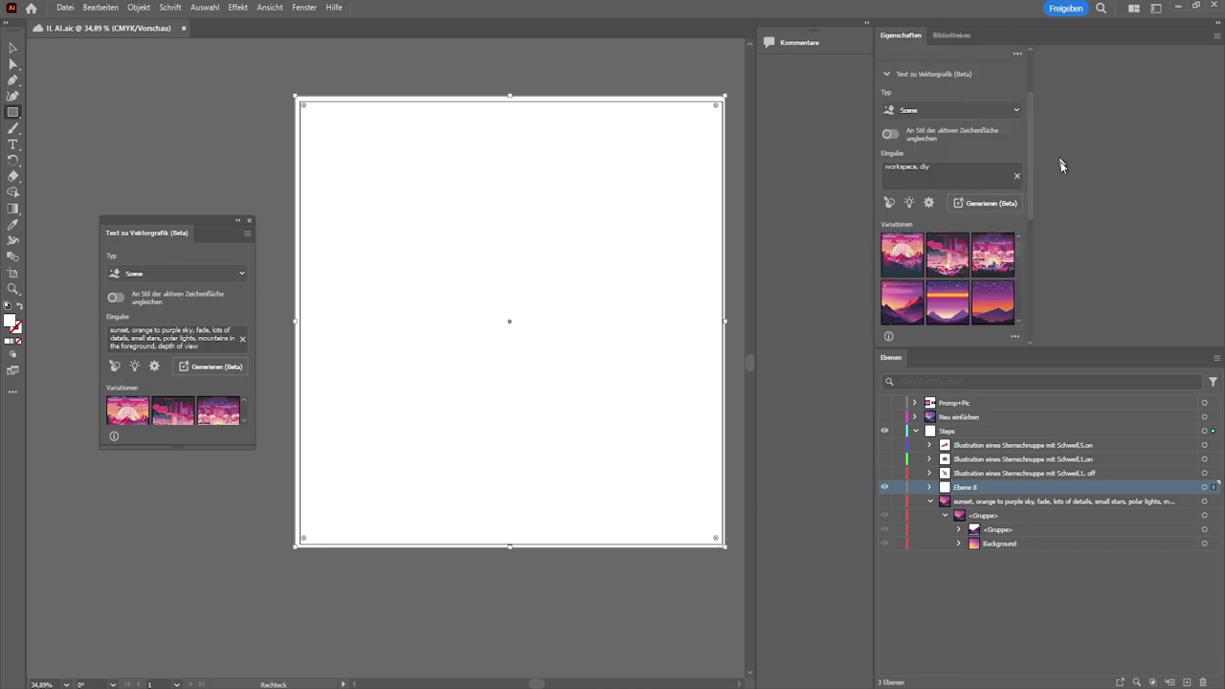
Set the square's Fläche to None and check the Detail setting
{"action": "left_click_drag", "start_coordinate": [1029, 149], "coordinate": [1027, 252]}
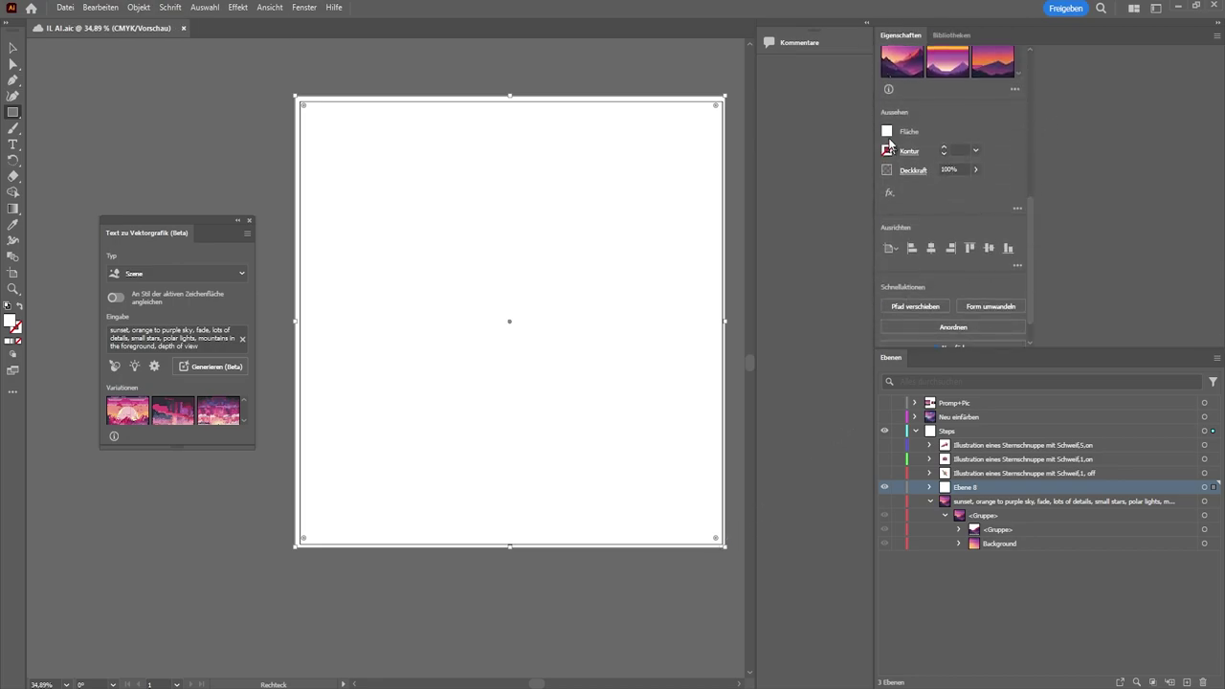
{"action": "left_click", "coordinate": [887, 132]}
{"action": "left_click", "coordinate": [748, 179]}
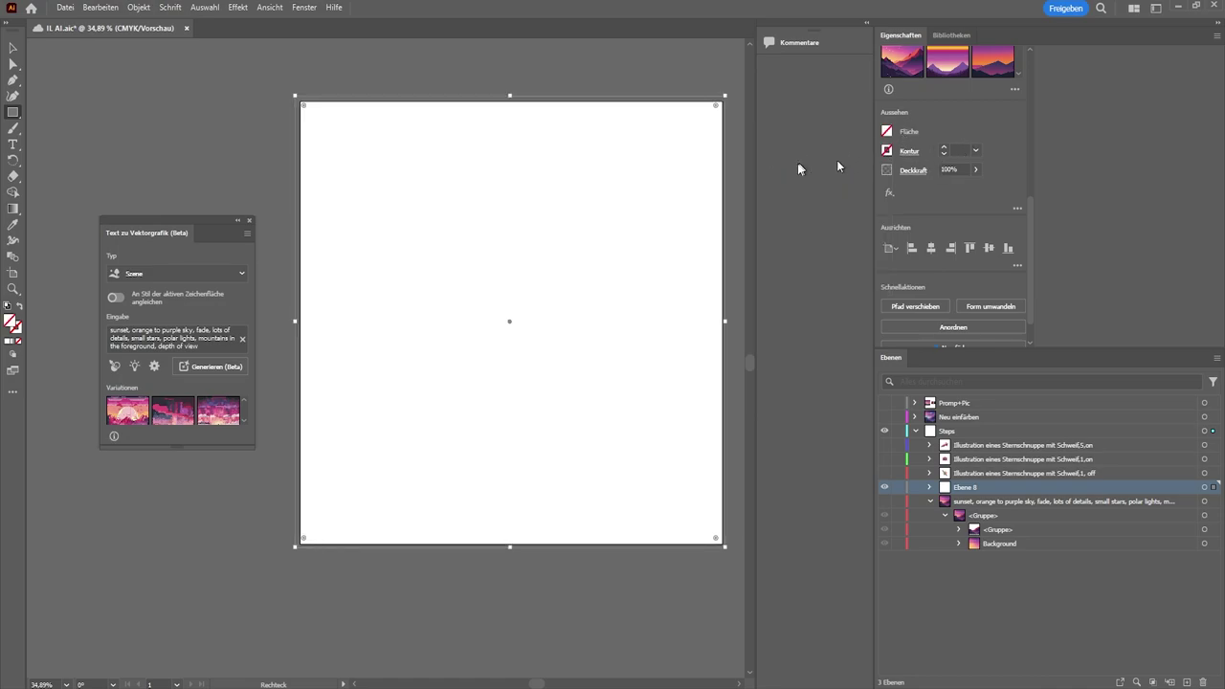
{"action": "left_click", "coordinate": [154, 367]}
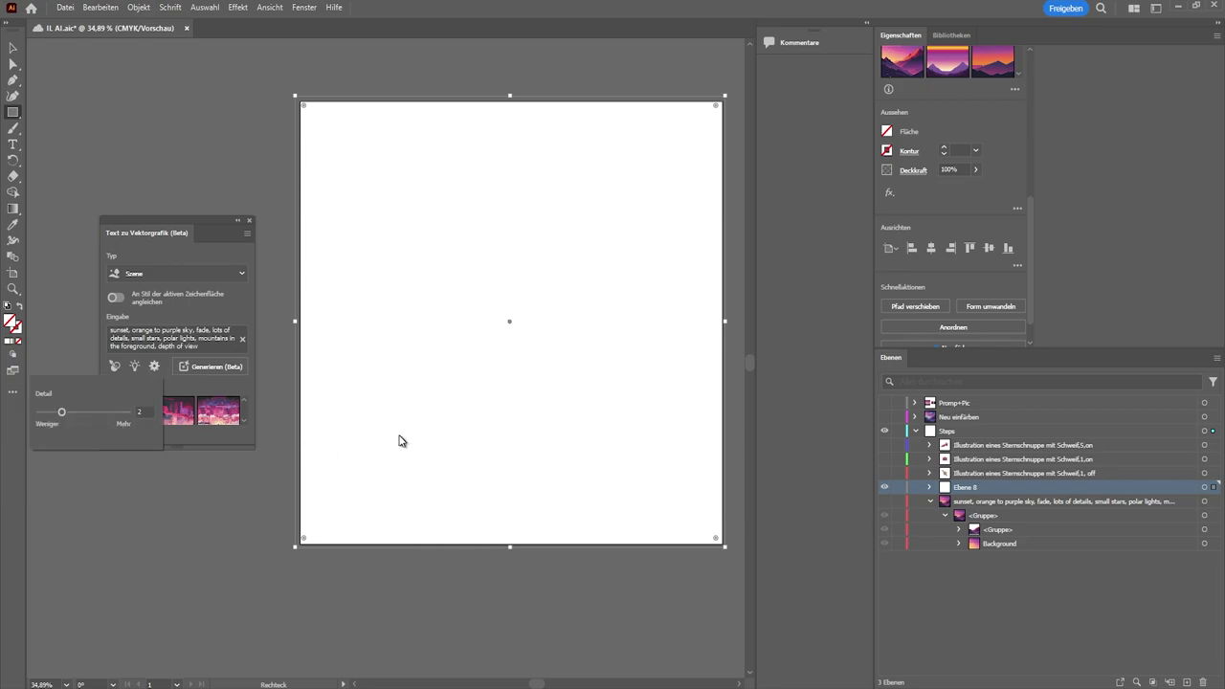
{"action": "left_click", "coordinate": [207, 348]}
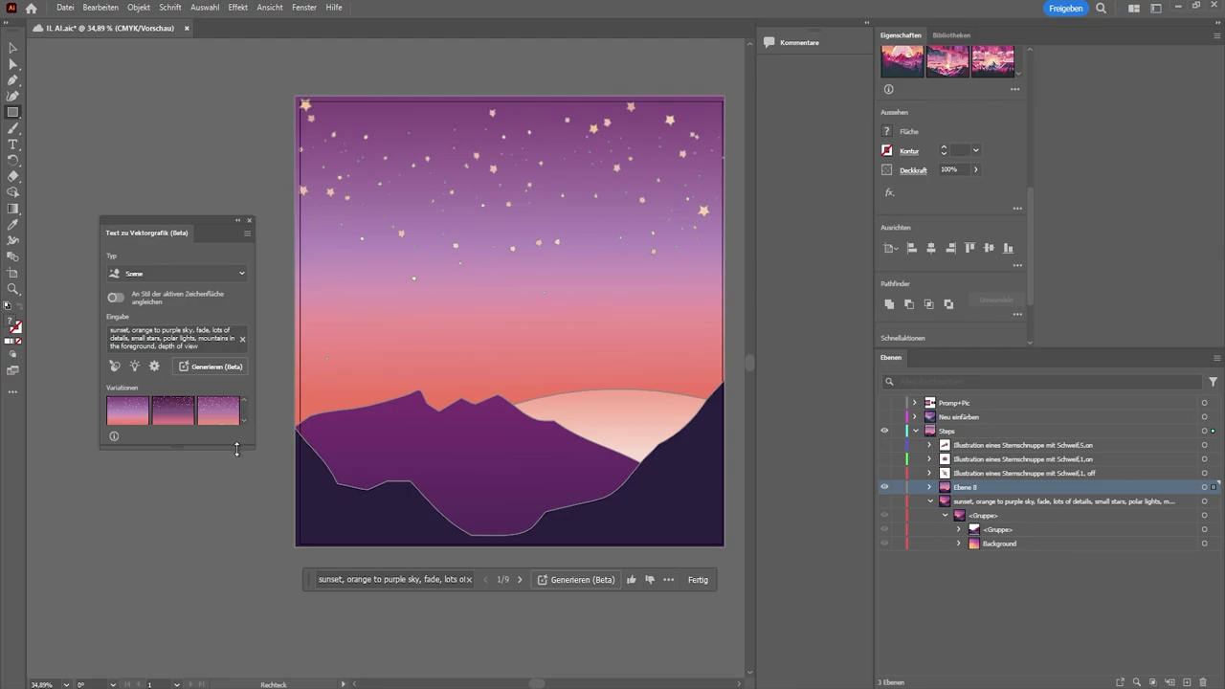
Enlarge the variation previews and try the second and third sunset variations
{"action": "left_click_drag", "start_coordinate": [236, 460], "coordinate": [236, 467]}
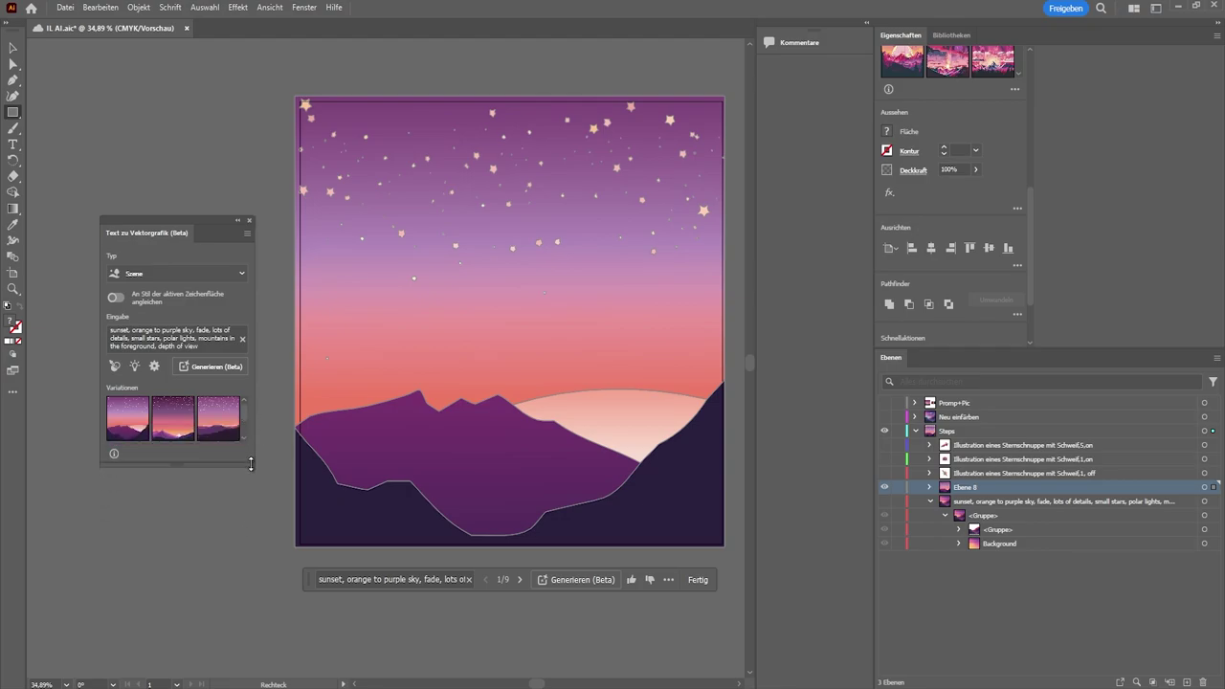
{"action": "left_click", "coordinate": [170, 426]}
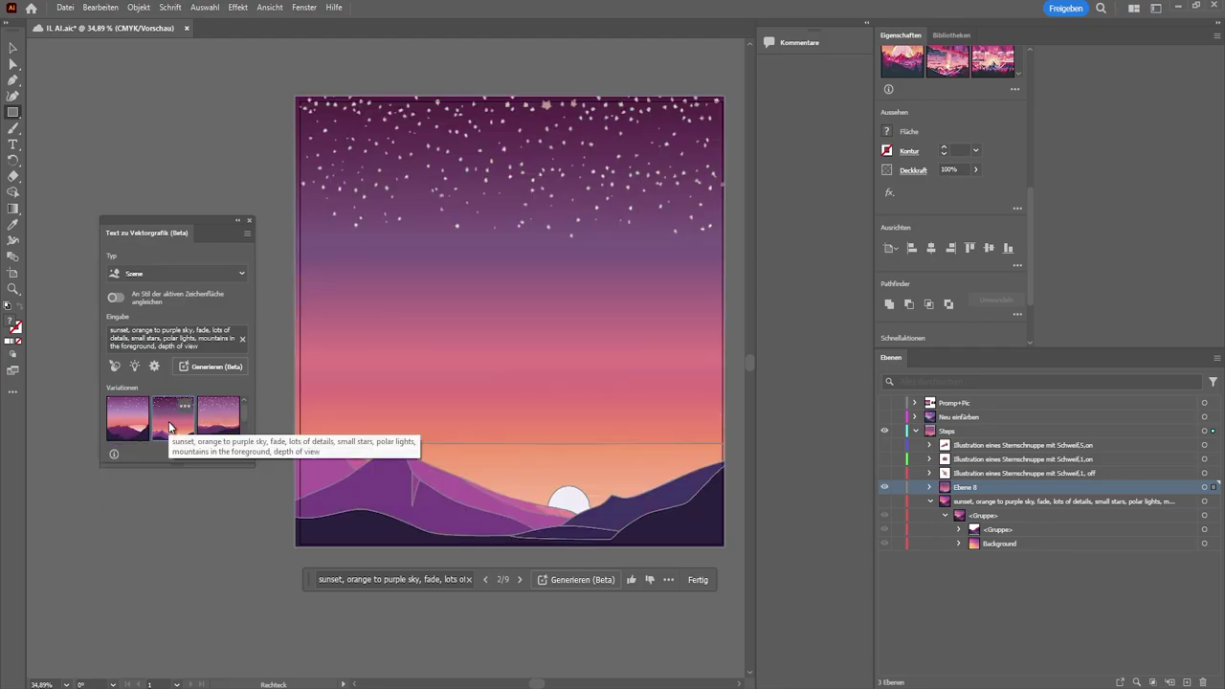
{"action": "left_click", "coordinate": [211, 422]}
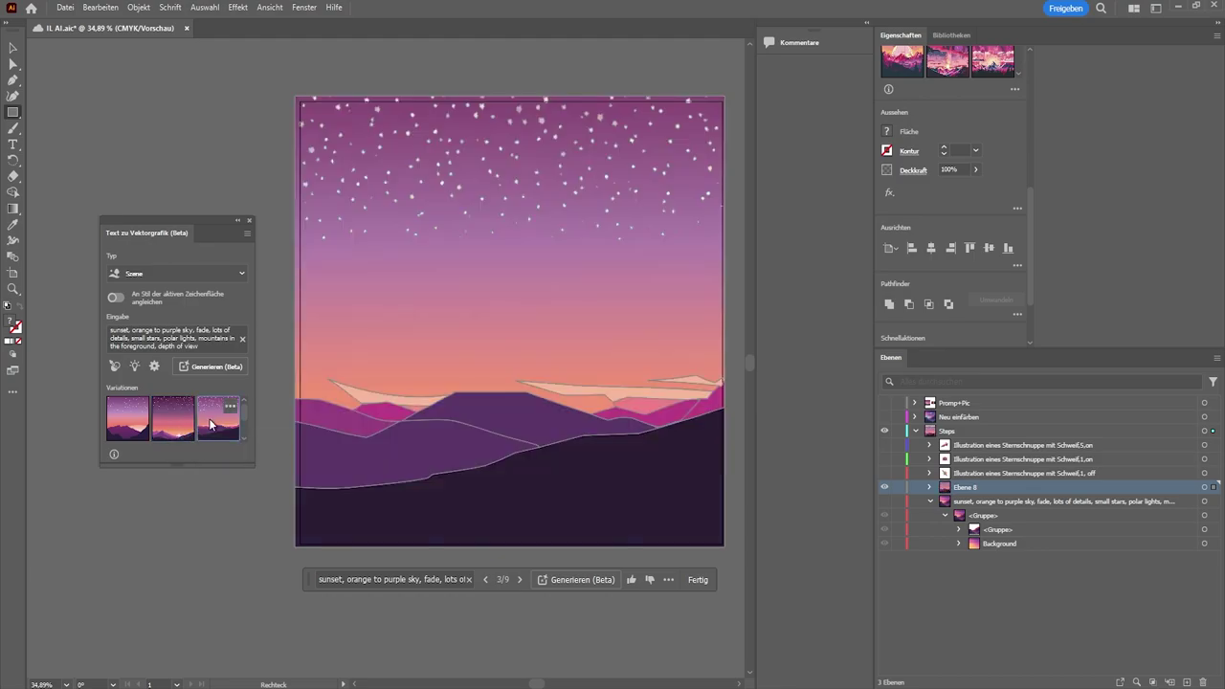
Regenerate the scene, compare the new batch, and keep the first variation with the pale sun
{"action": "left_click", "coordinate": [154, 366]}
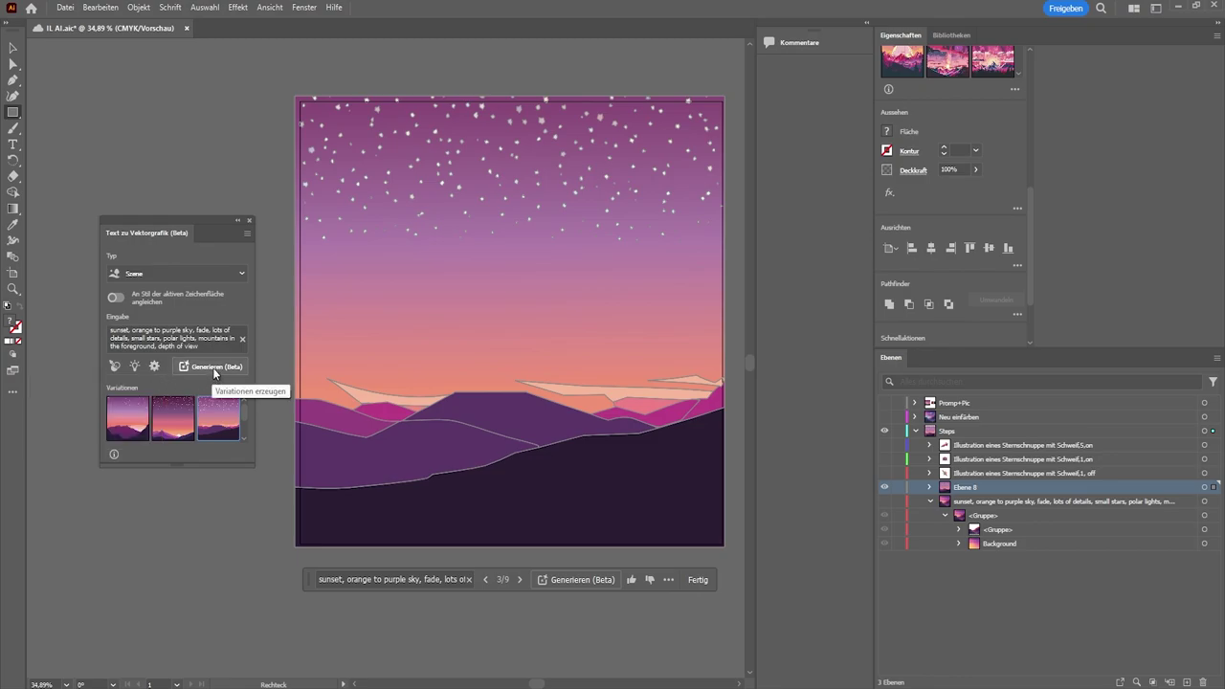
{"action": "left_click", "coordinate": [213, 372]}
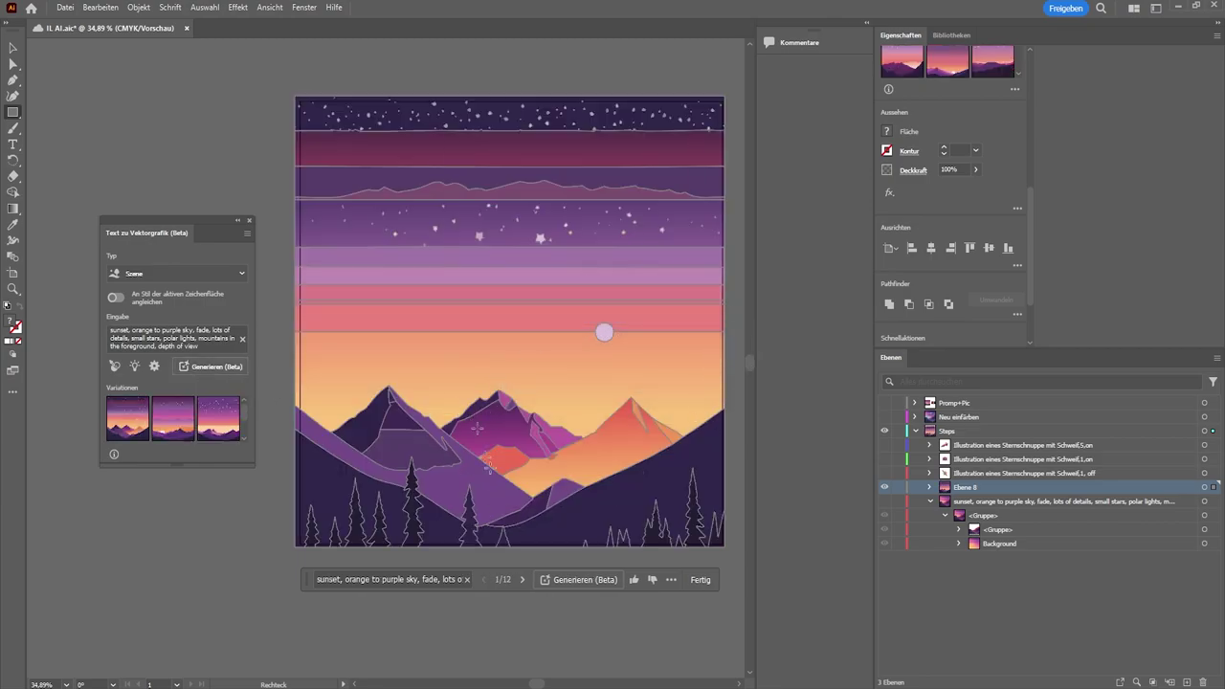
{"action": "left_click", "coordinate": [167, 420]}
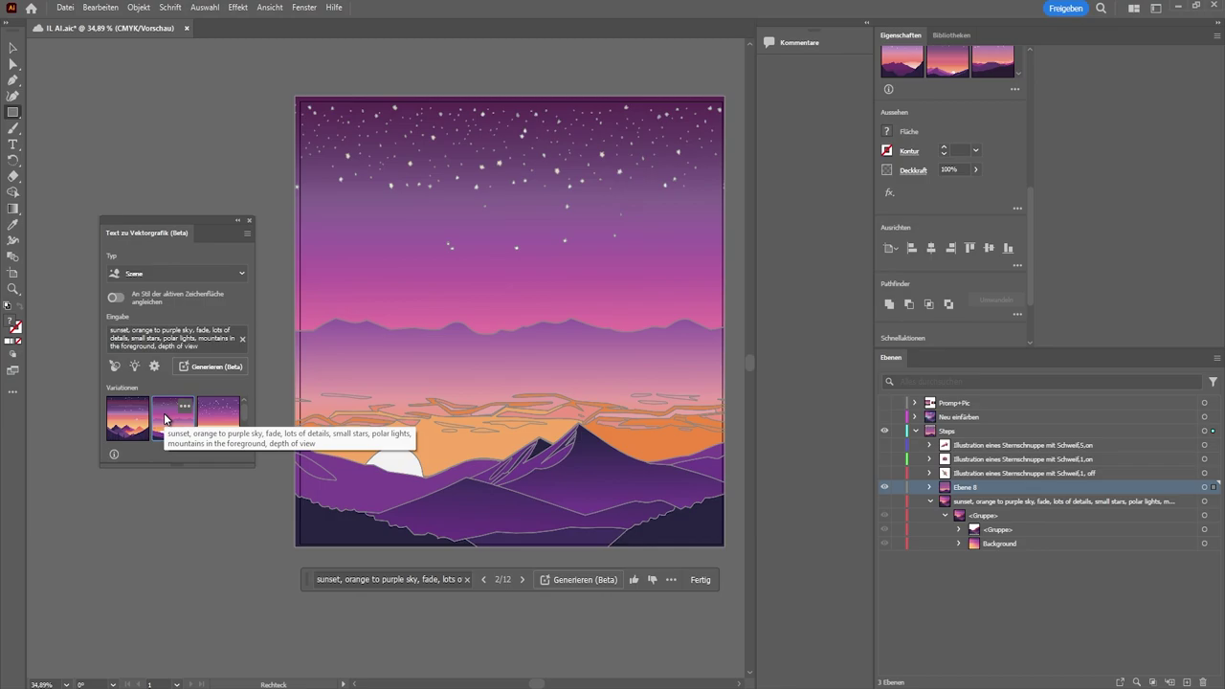
{"action": "left_click", "coordinate": [224, 428]}
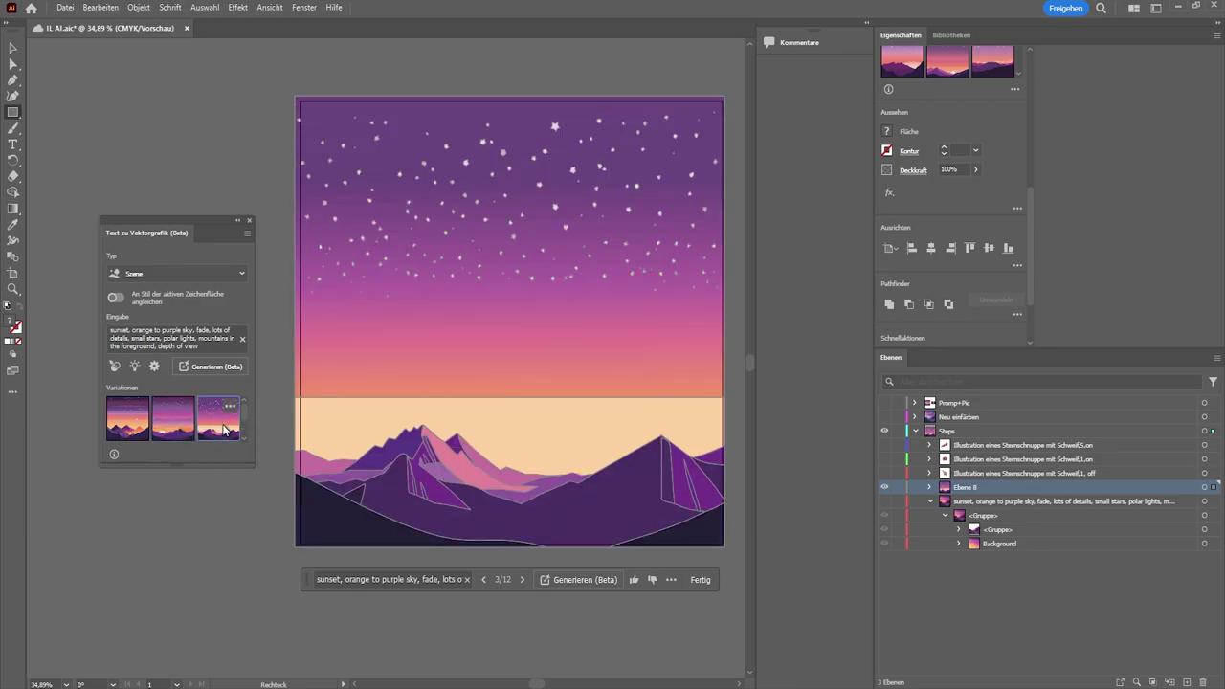
{"action": "left_click", "coordinate": [122, 430]}
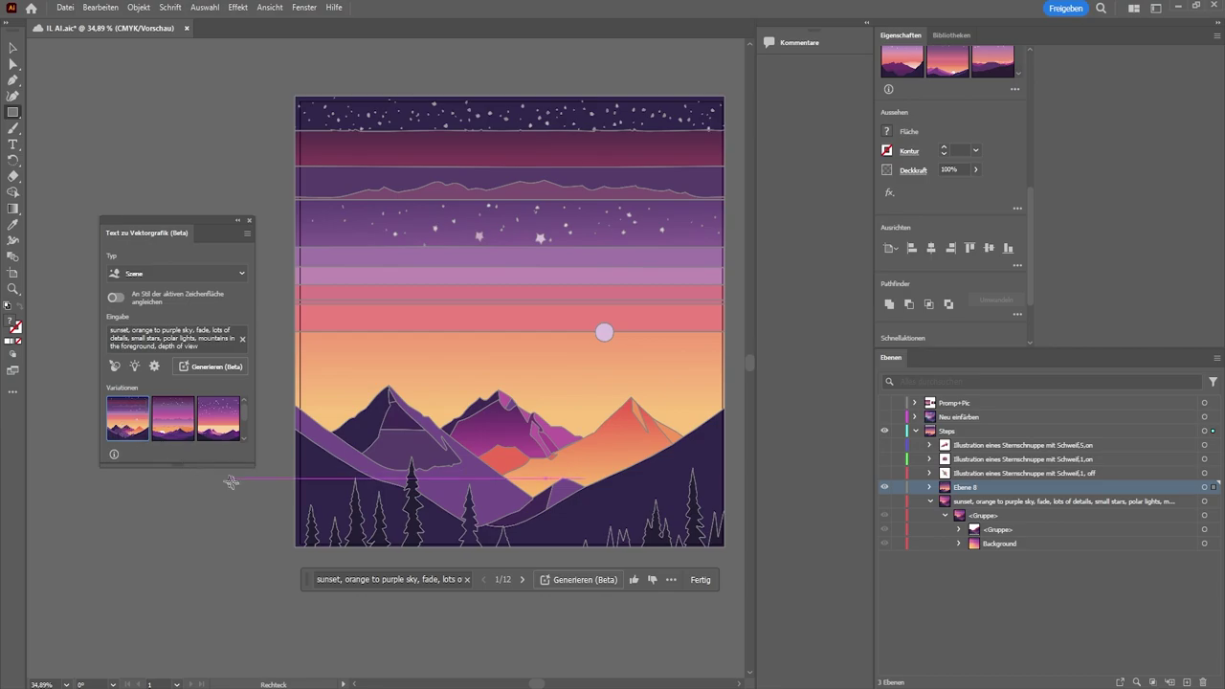
{"action": "left_click", "coordinate": [12, 63]}
{"action": "left_click", "coordinate": [118, 99]}
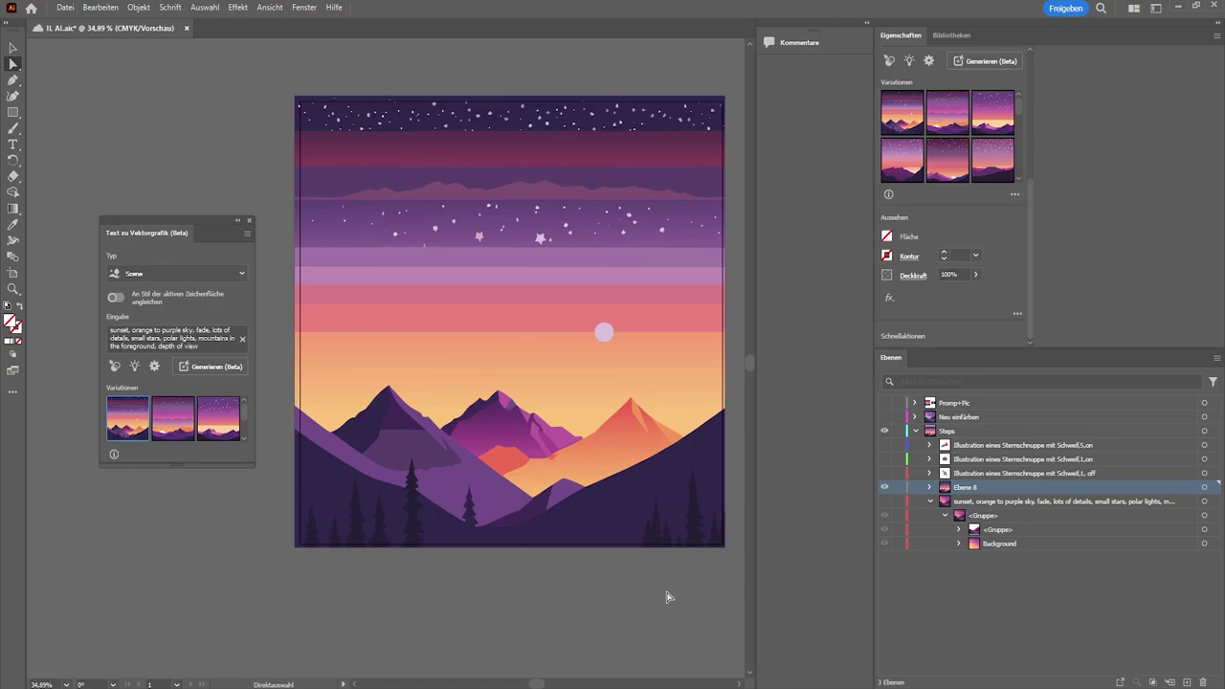
Expand Ebene 8 and toggle its groups and the older scene's layers to compare them
{"action": "left_click", "coordinate": [929, 487]}
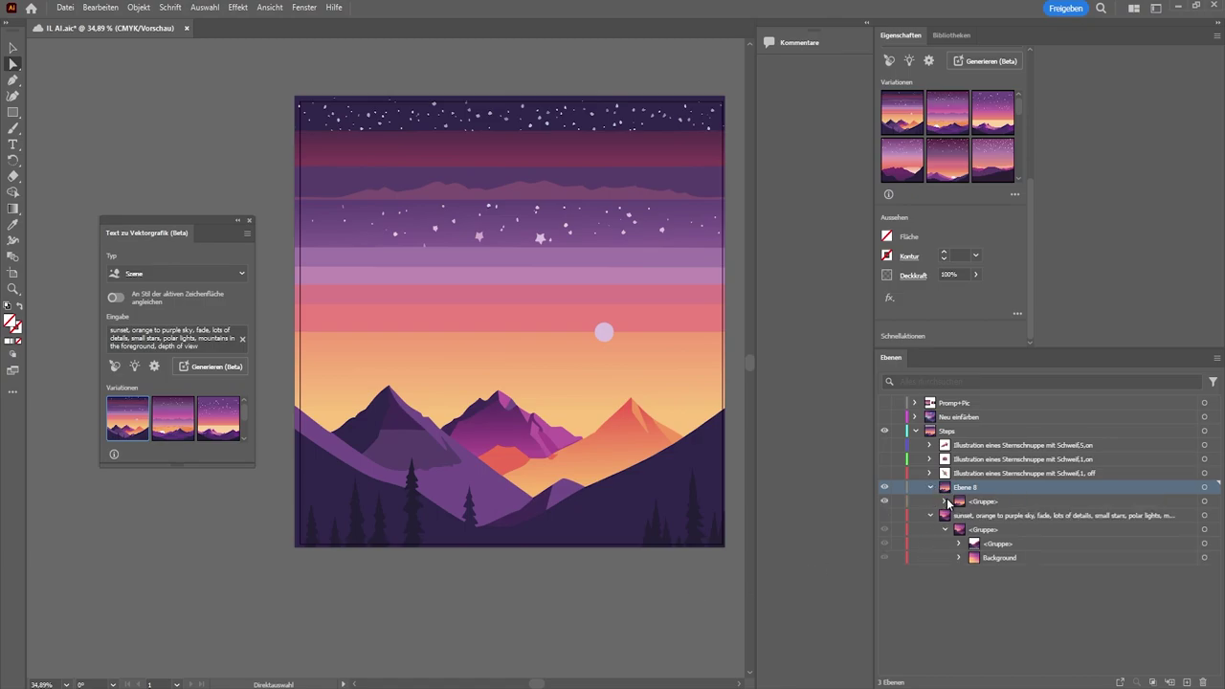
{"action": "left_click", "coordinate": [945, 503]}
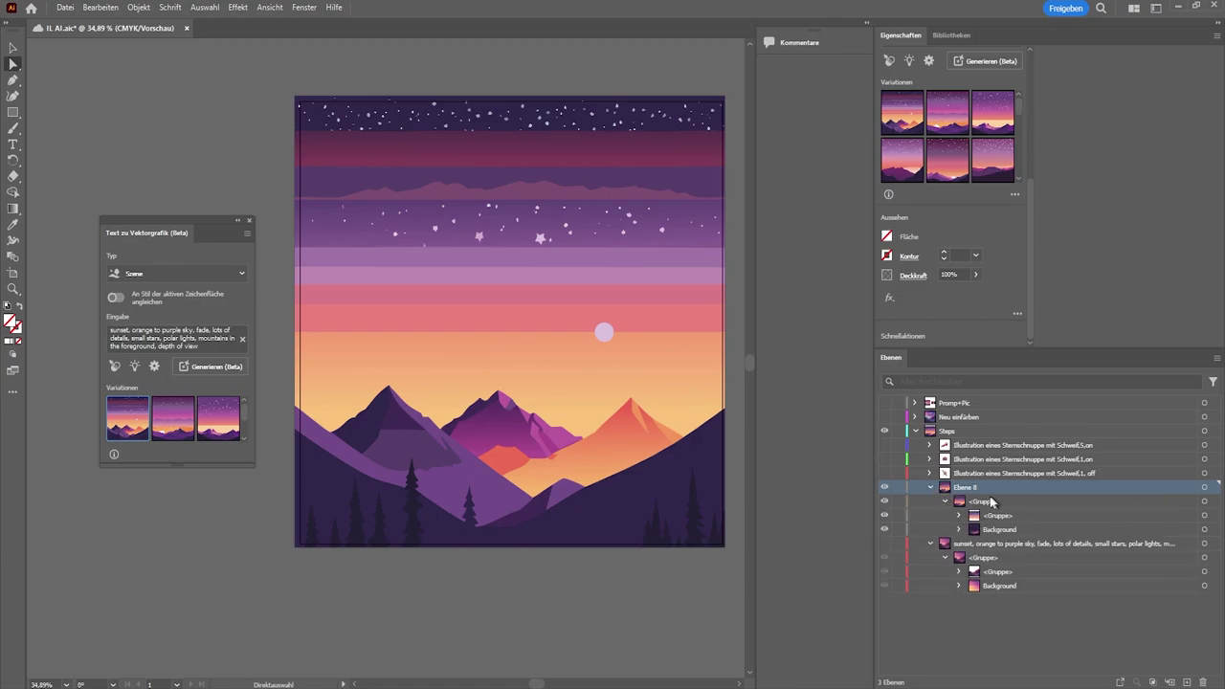
{"action": "left_click", "coordinate": [885, 515]}
{"action": "left_click", "coordinate": [885, 515]}
{"action": "left_click", "coordinate": [884, 529]}
{"action": "left_click", "coordinate": [884, 529]}
{"action": "left_click", "coordinate": [884, 501]}
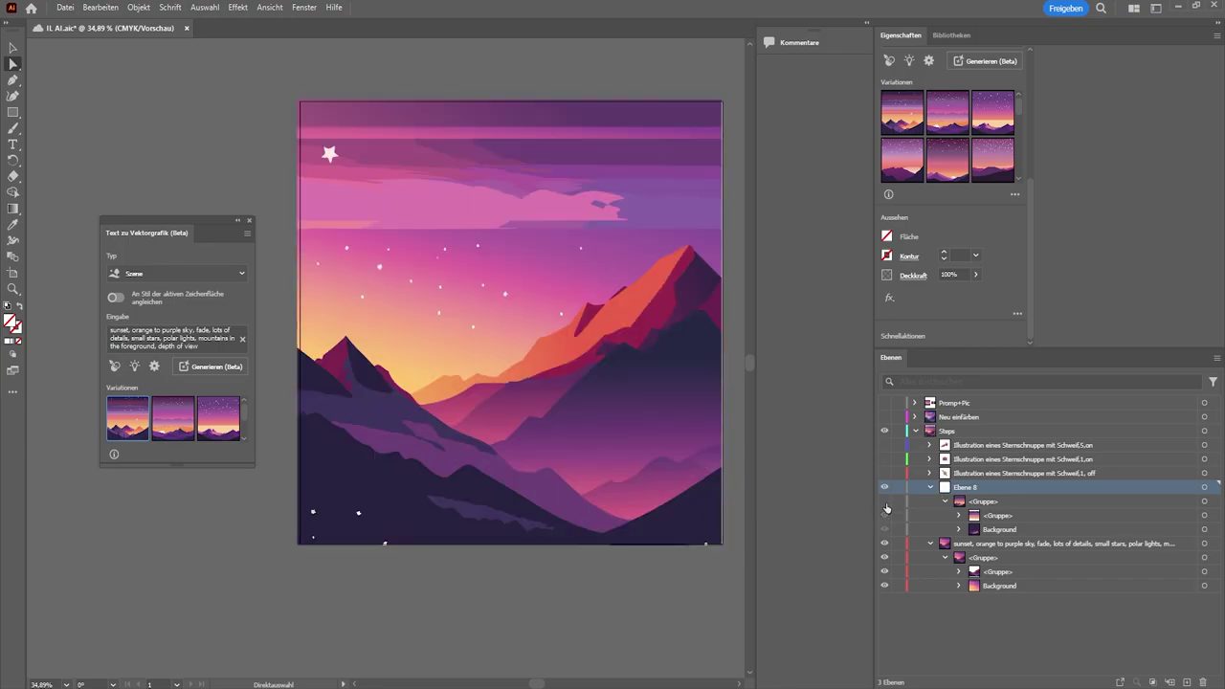
{"action": "left_click", "coordinate": [884, 571]}
{"action": "left_click", "coordinate": [884, 586]}
Delete Ebene 8 and set the generation type to Motiv
{"action": "left_click", "coordinate": [1203, 681]}
{"action": "left_click", "coordinate": [673, 371]}
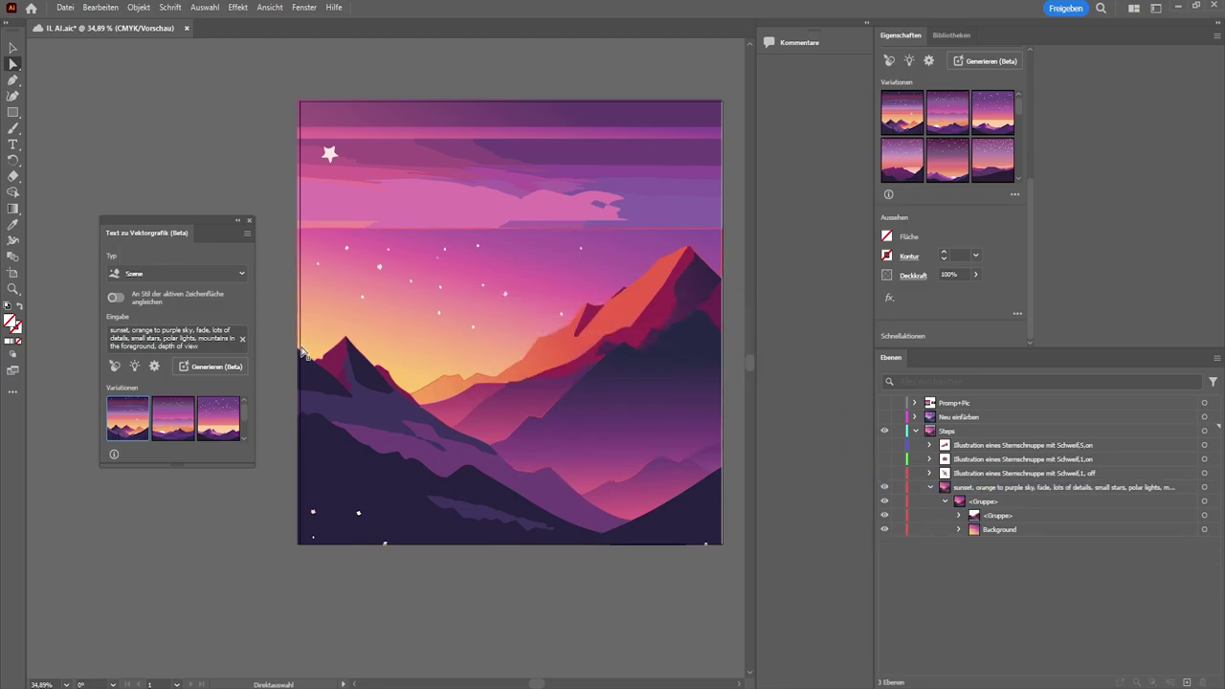
{"action": "left_click", "coordinate": [163, 274]}
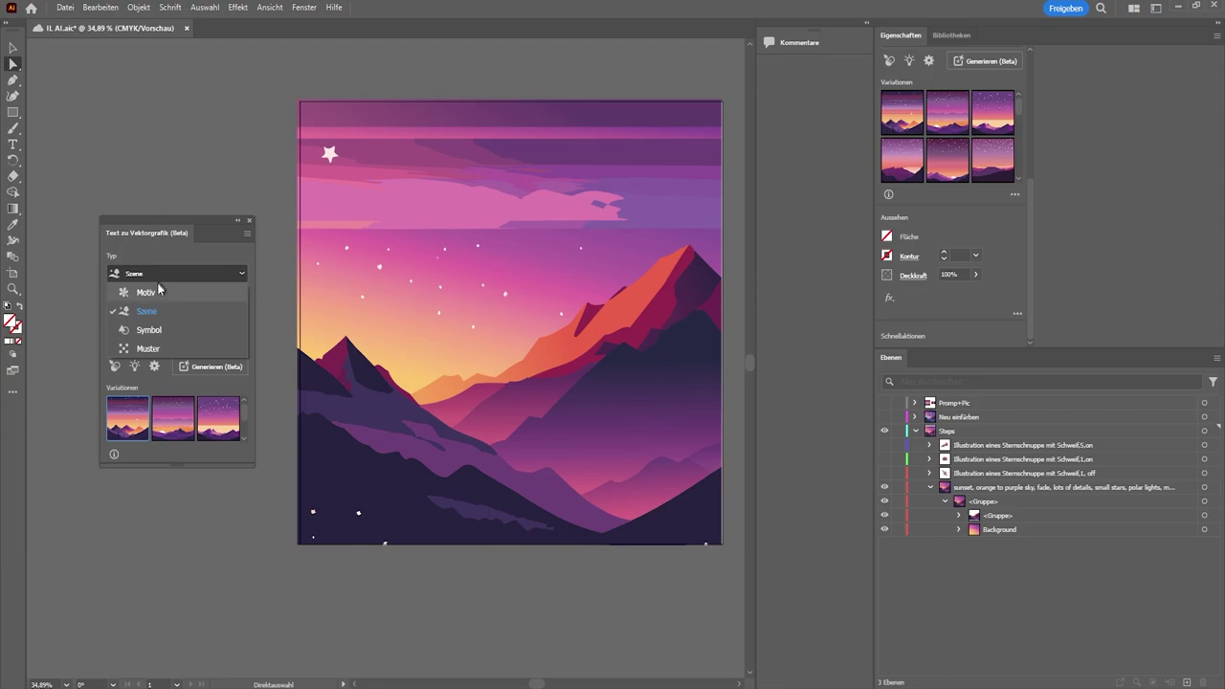
{"action": "left_click", "coordinate": [155, 299]}
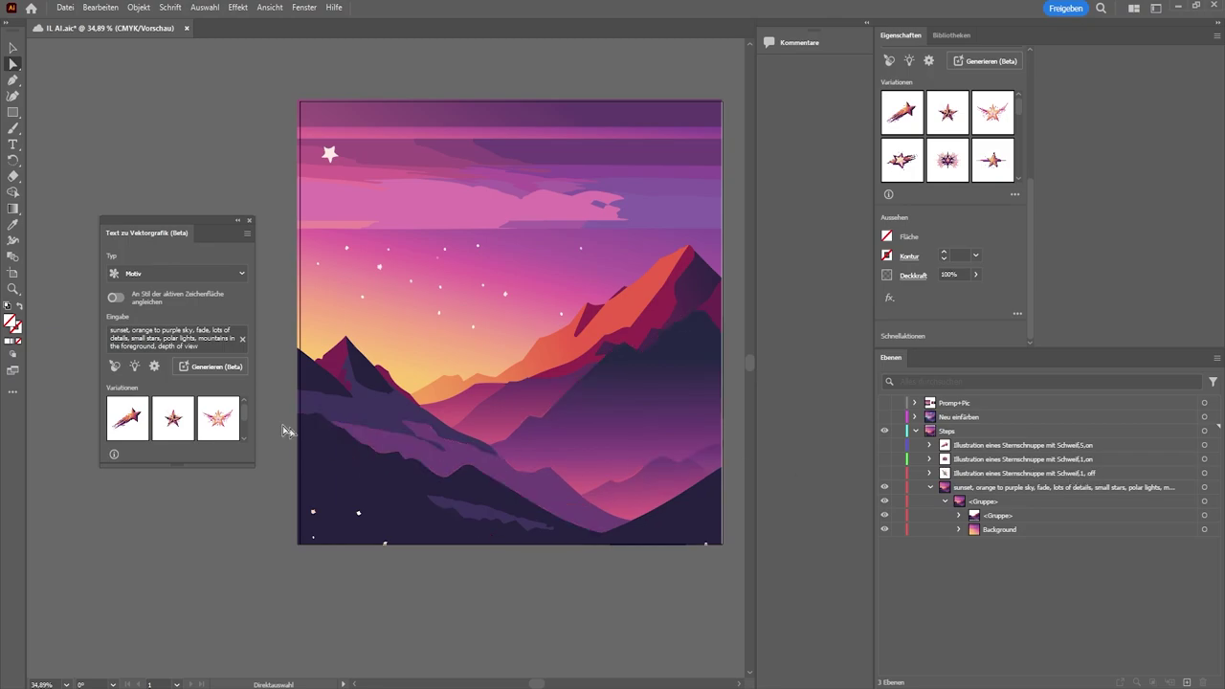
Check the Detail setting and show the 'Illustration eines Sternschnuppe mit Schweif' layer
{"action": "left_click", "coordinate": [154, 365]}
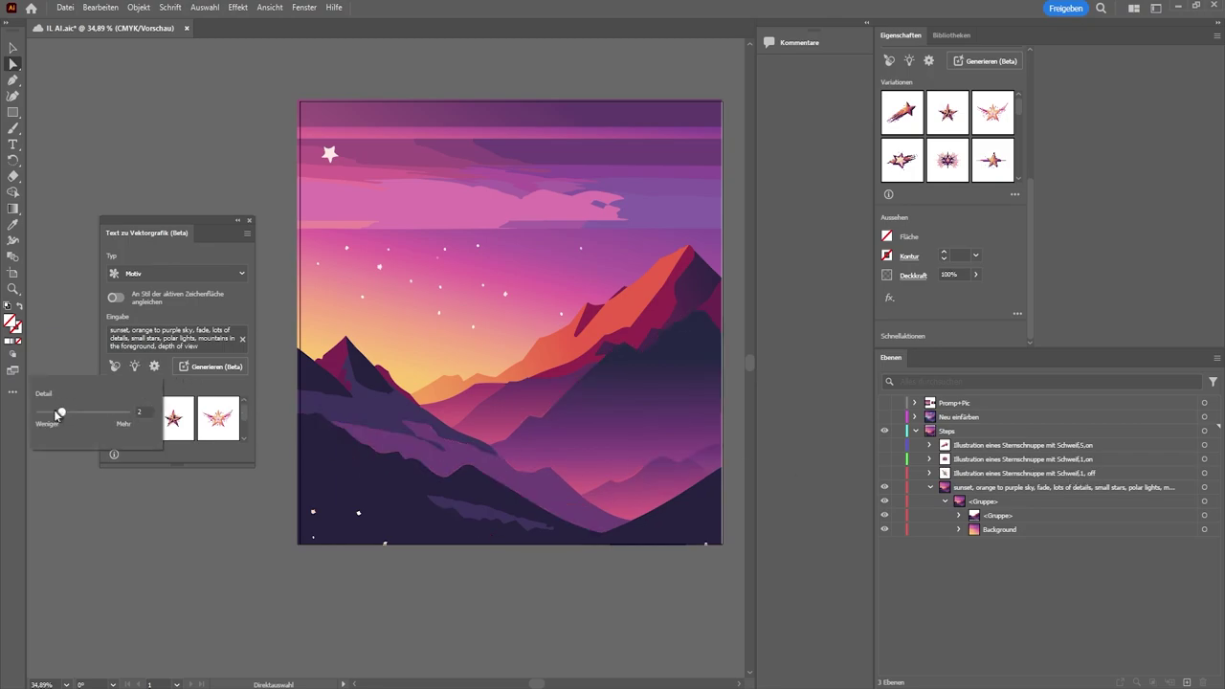
{"action": "left_click", "coordinate": [213, 316]}
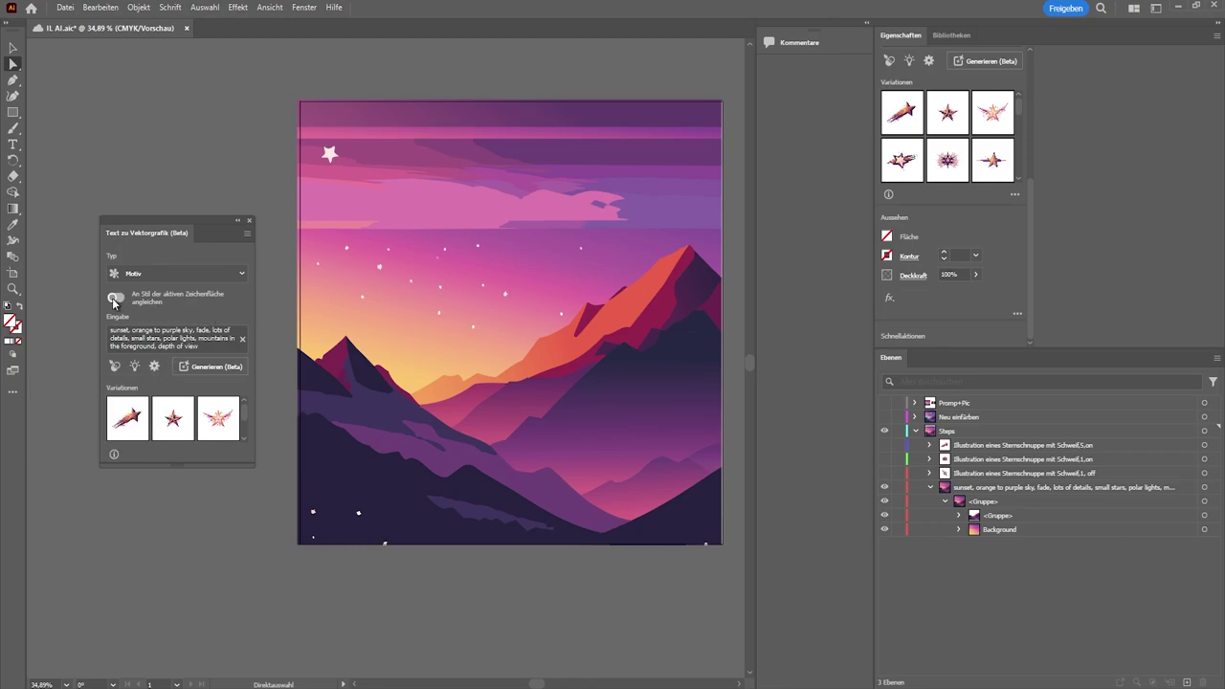
{"action": "left_click", "coordinate": [885, 474]}
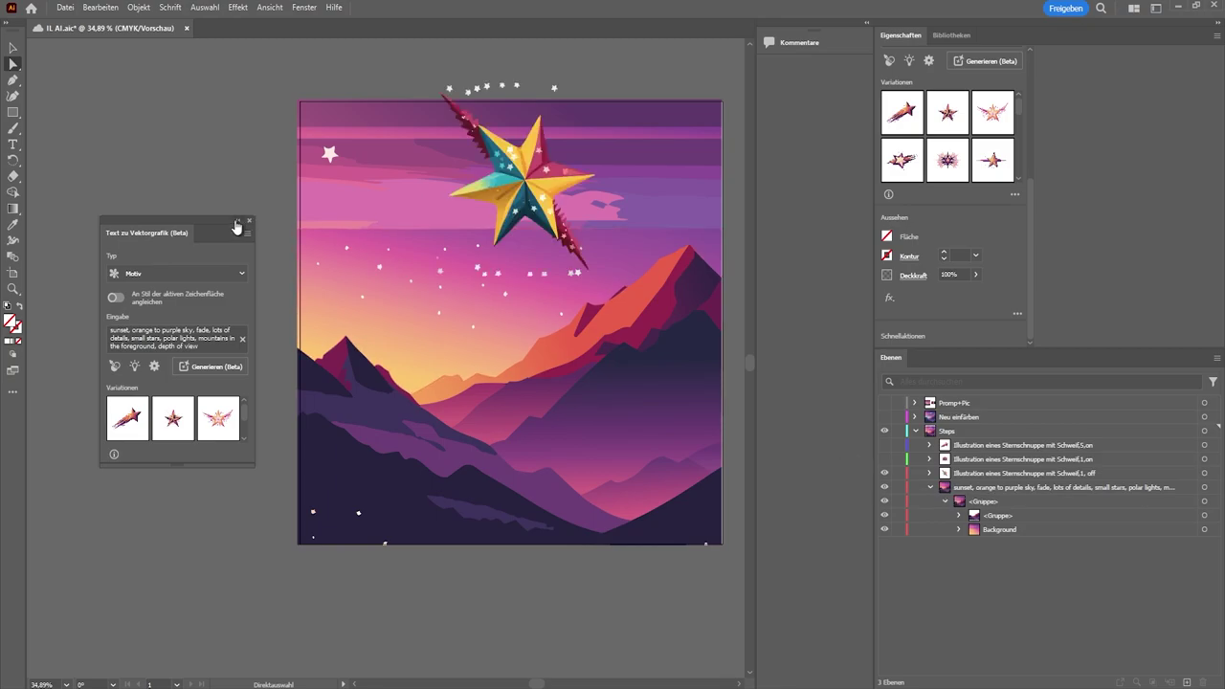
Collapse the panel, reorder the star layers, and click through the star and mountain shapes
{"action": "left_click", "coordinate": [238, 220]}
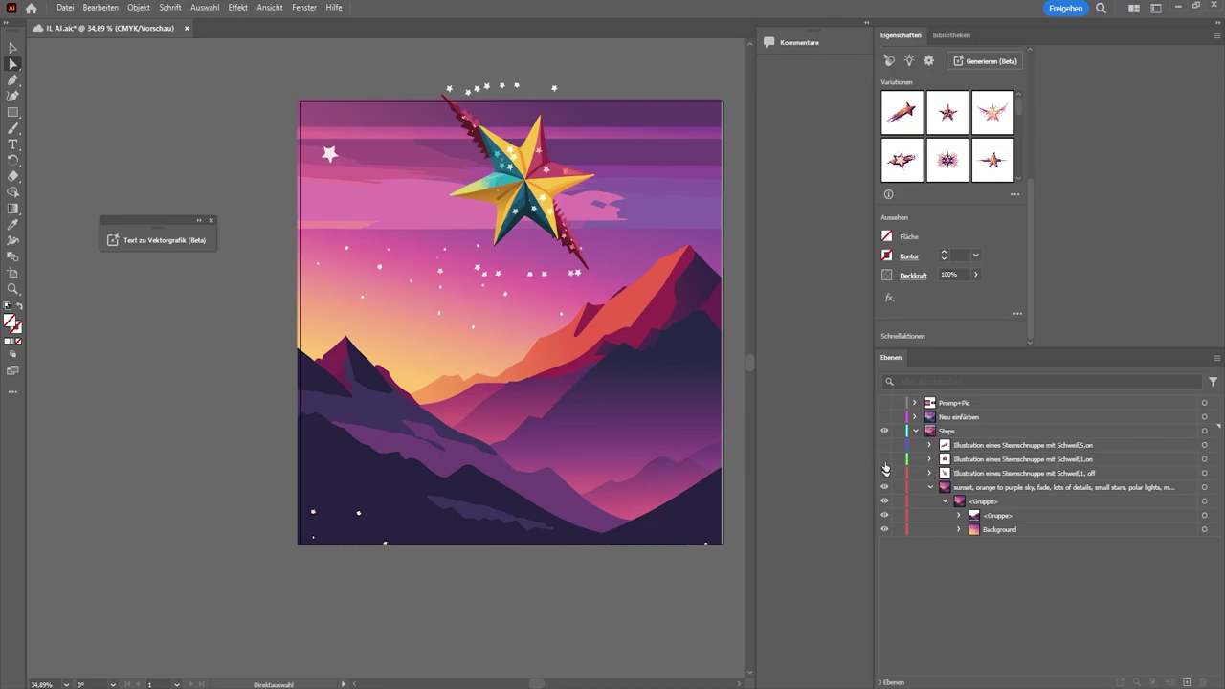
{"action": "left_click_drag", "start_coordinate": [885, 468], "coordinate": [884, 460]}
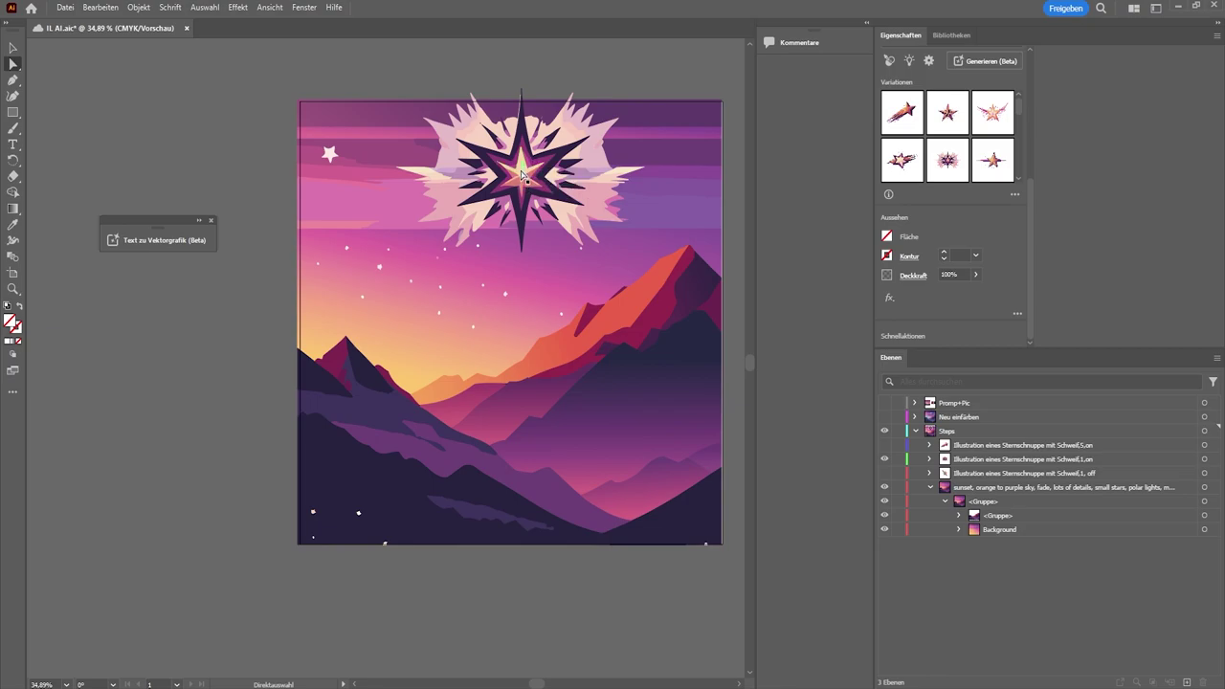
{"action": "left_click", "coordinate": [470, 206]}
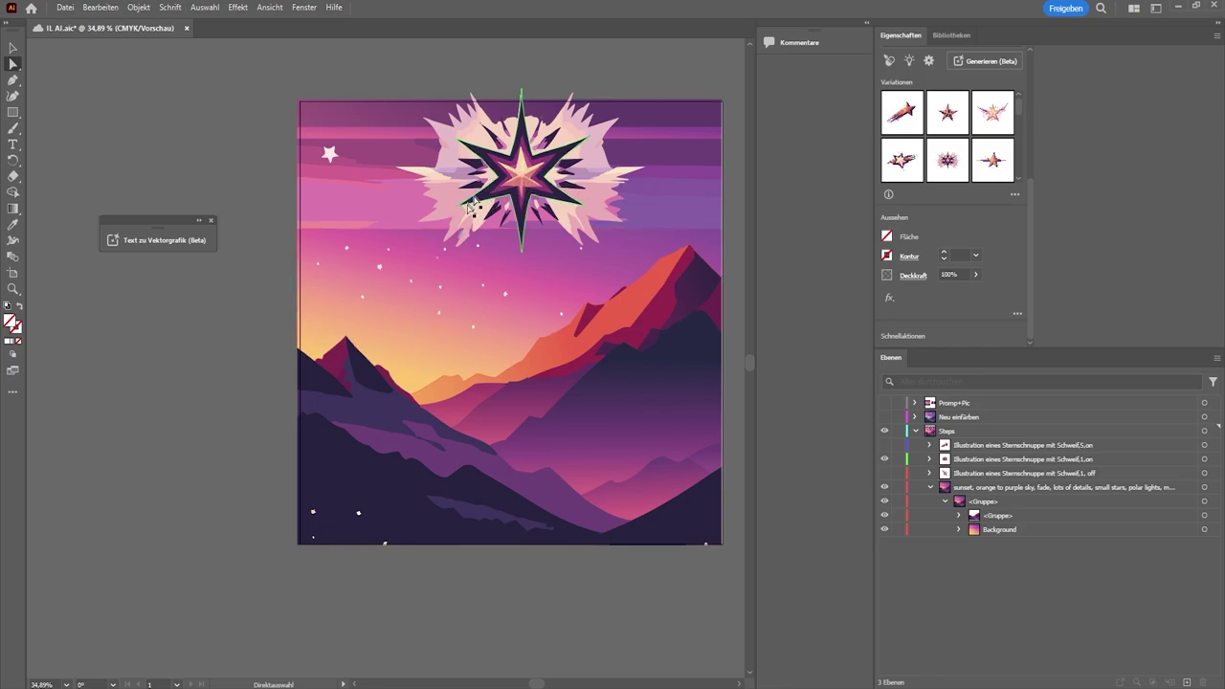
{"action": "left_click", "coordinate": [316, 480]}
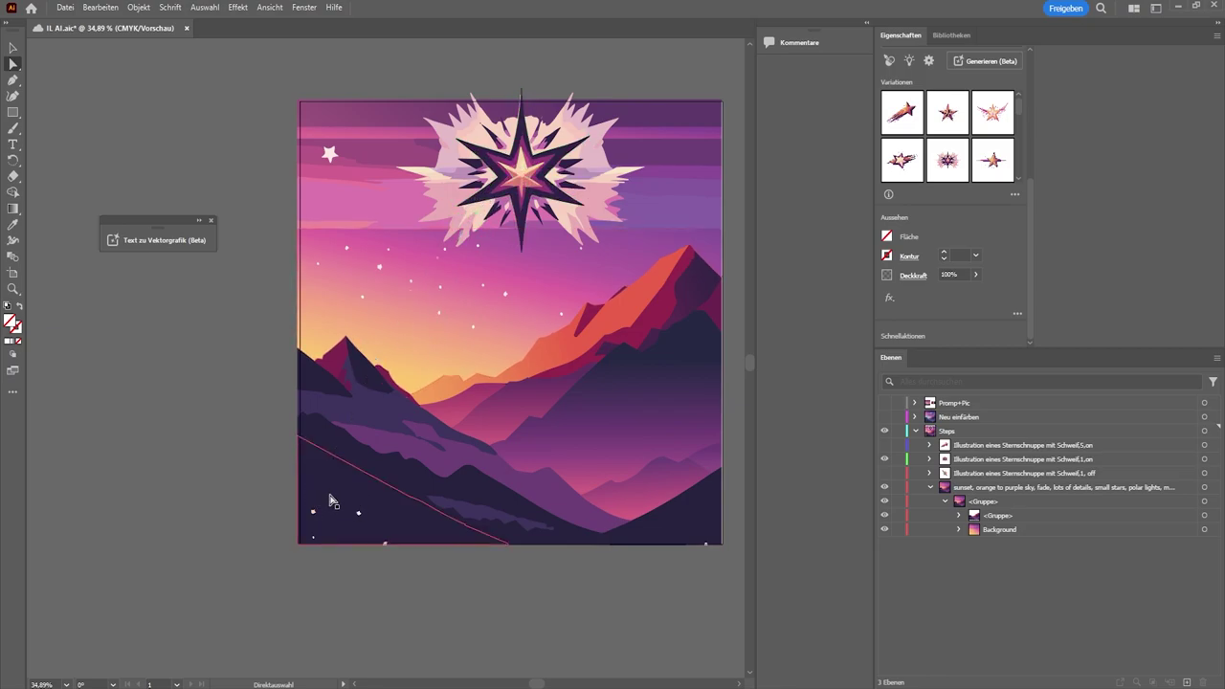
{"action": "key", "text": "ctrl+shift+a"}
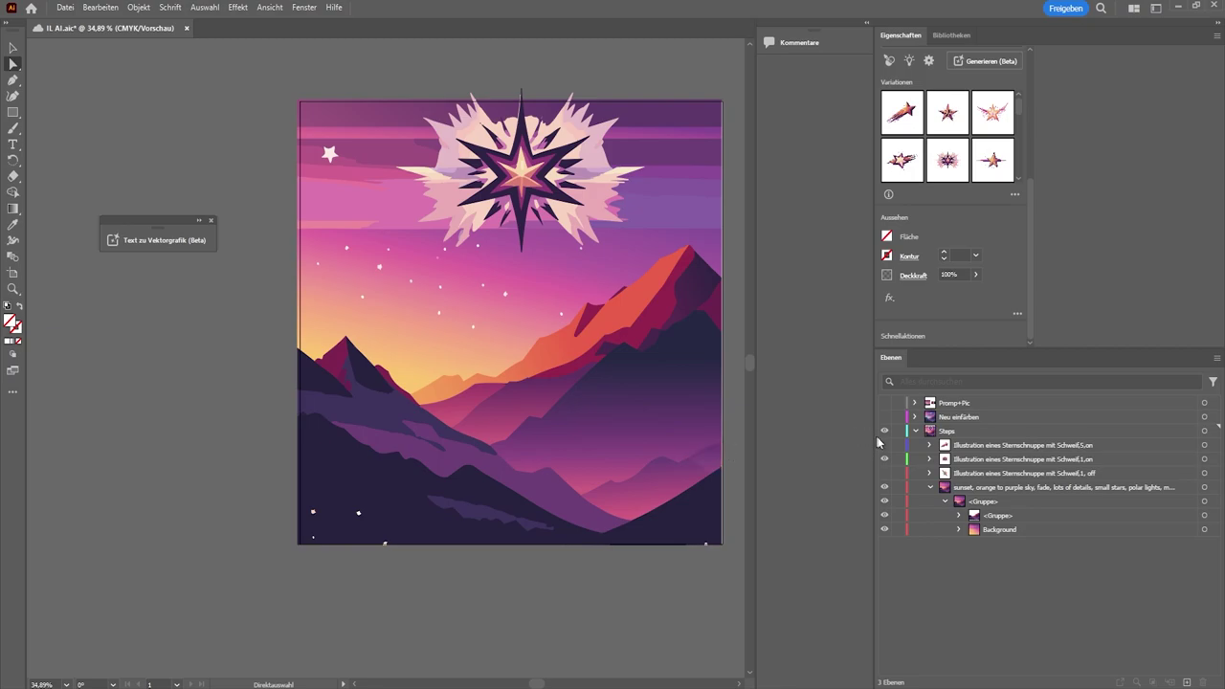
Hide the star layer, show the large shooting star, and select all the scene's artwork
{"action": "left_click", "coordinate": [884, 460]}
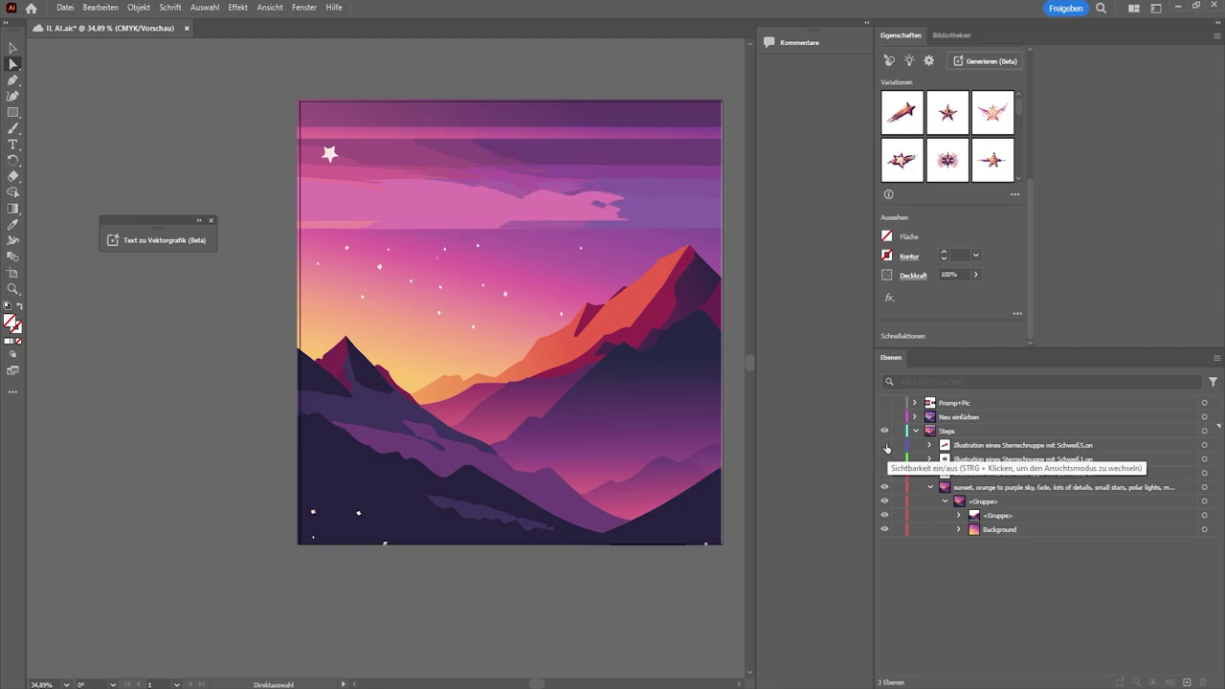
{"action": "left_click", "coordinate": [884, 445]}
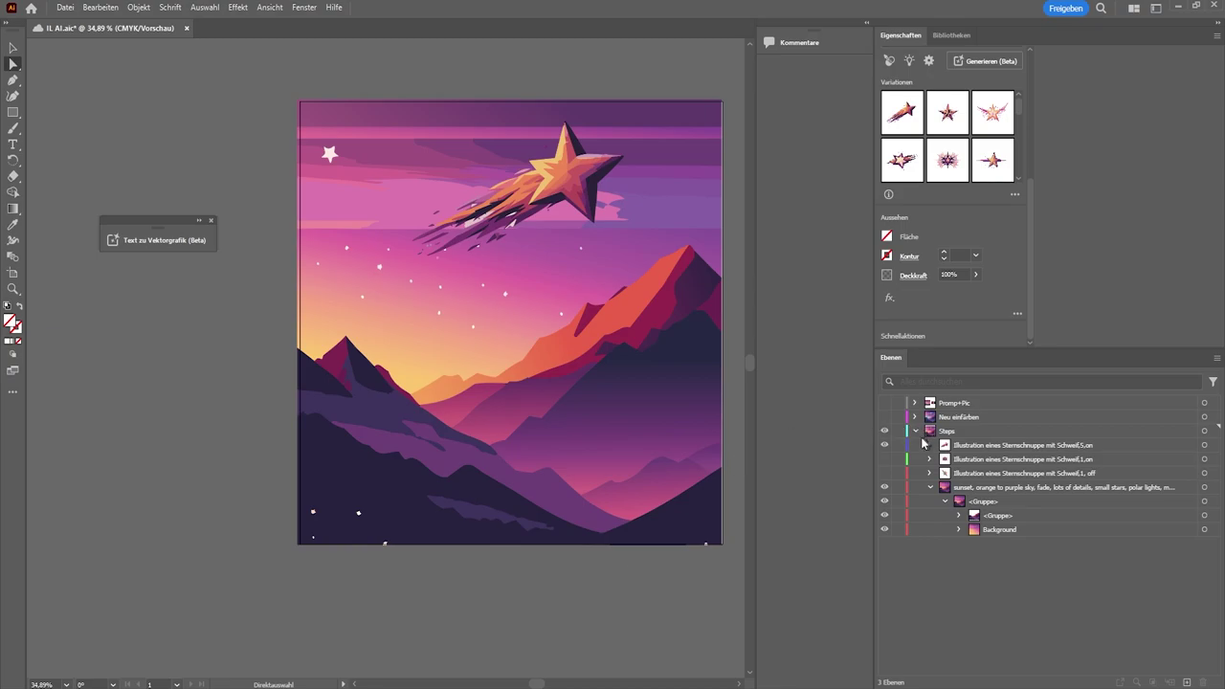
{"action": "left_click", "coordinate": [1204, 431]}
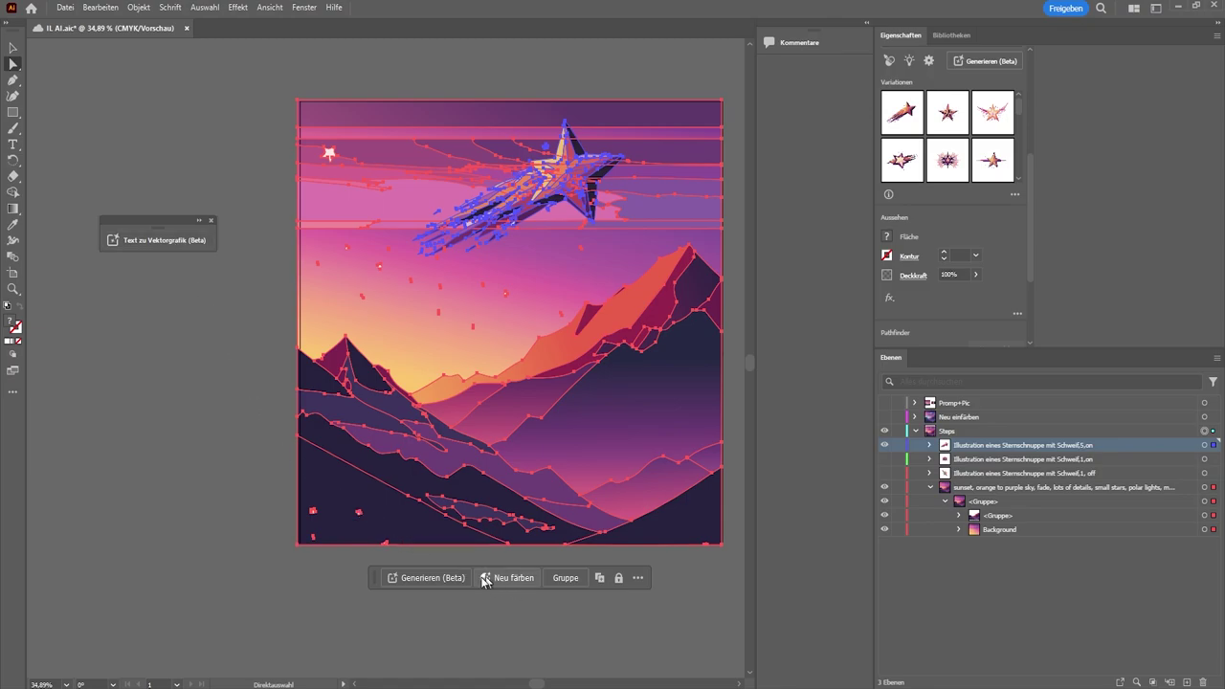
Open Recolor Artwork with no colour library and shift the scene's colours toward green and yellow
{"action": "left_click", "coordinate": [515, 578]}
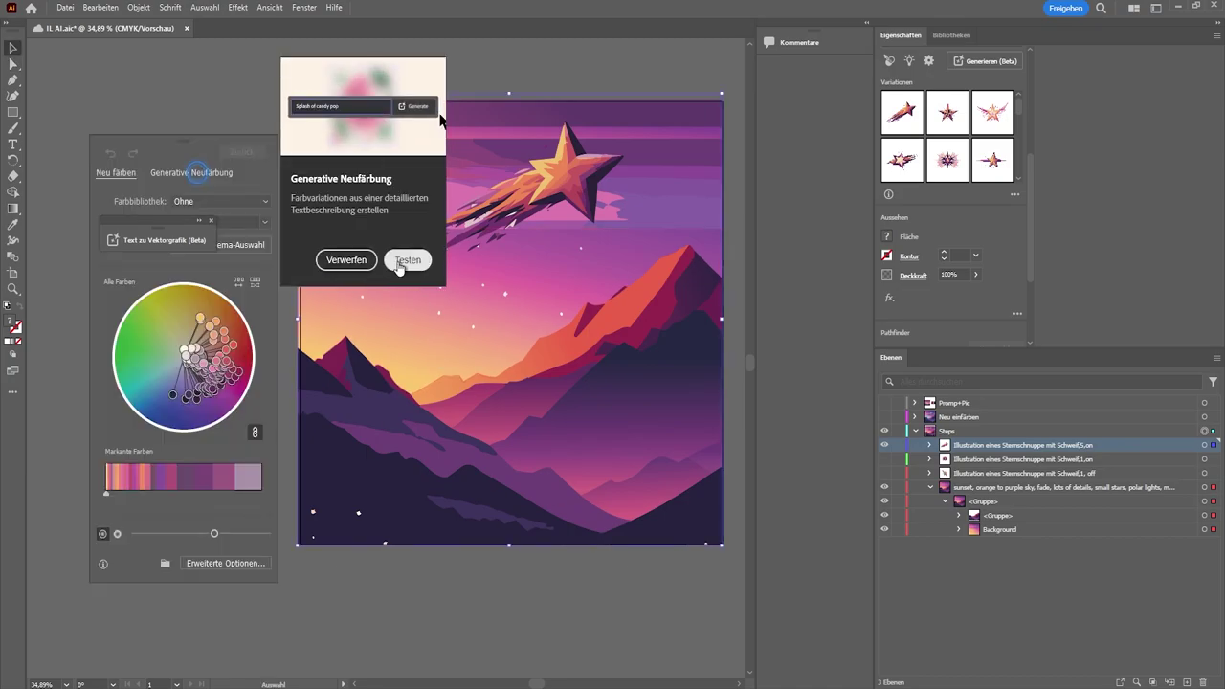
{"action": "left_click", "coordinate": [344, 263]}
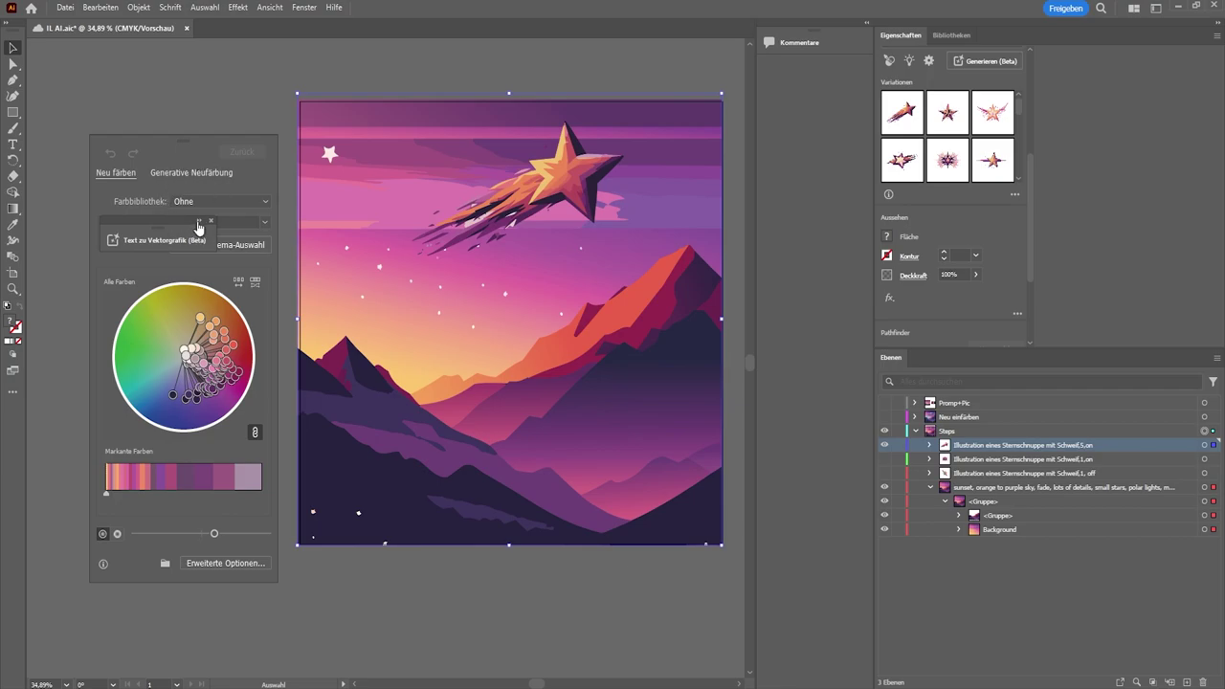
{"action": "left_click_drag", "start_coordinate": [187, 219], "coordinate": [117, 47]}
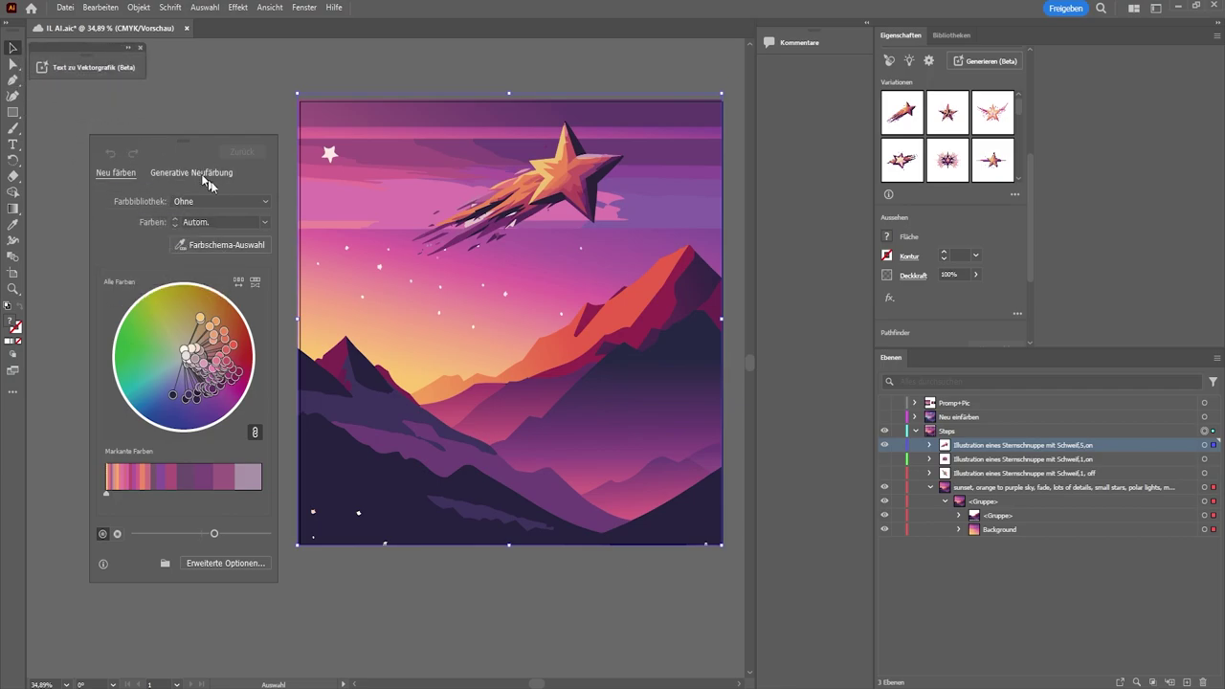
{"action": "left_click", "coordinate": [241, 202]}
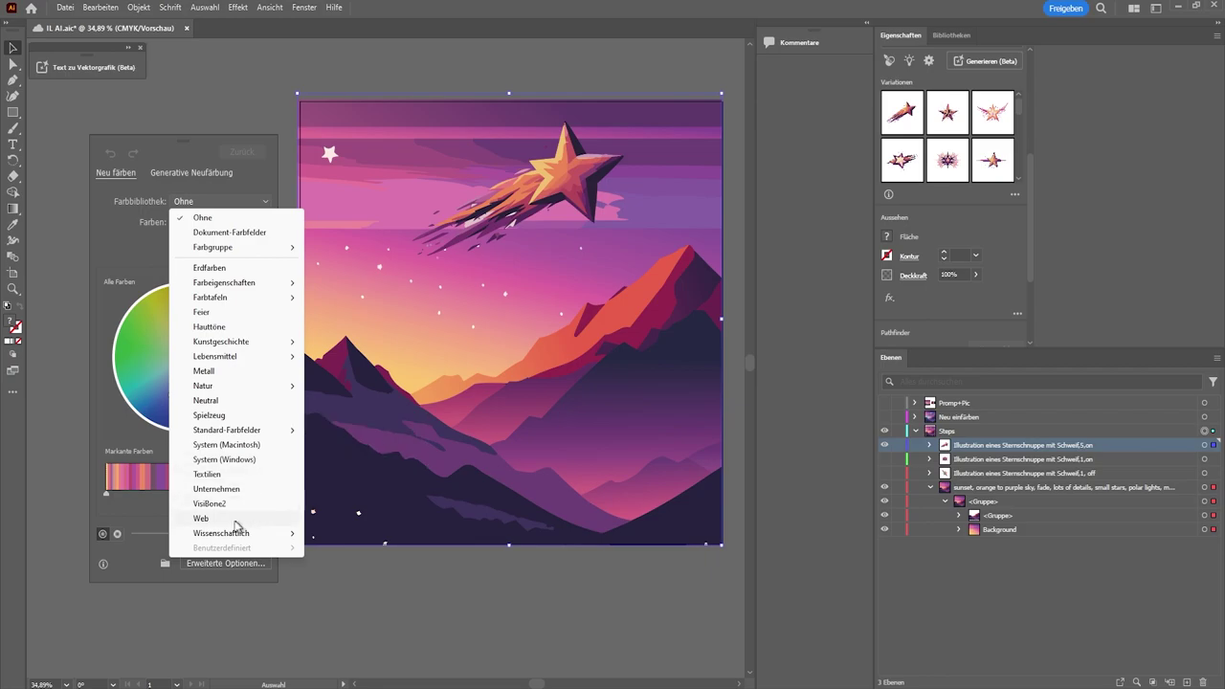
{"action": "left_click", "coordinate": [99, 432]}
{"action": "mouse_move", "coordinate": [188, 354]}
{"action": "left_mouse_down"}
{"action": "mouse_move", "coordinate": [196, 413]}
{"action": "mouse_move", "coordinate": [151, 346]}
{"action": "left_mouse_up"}
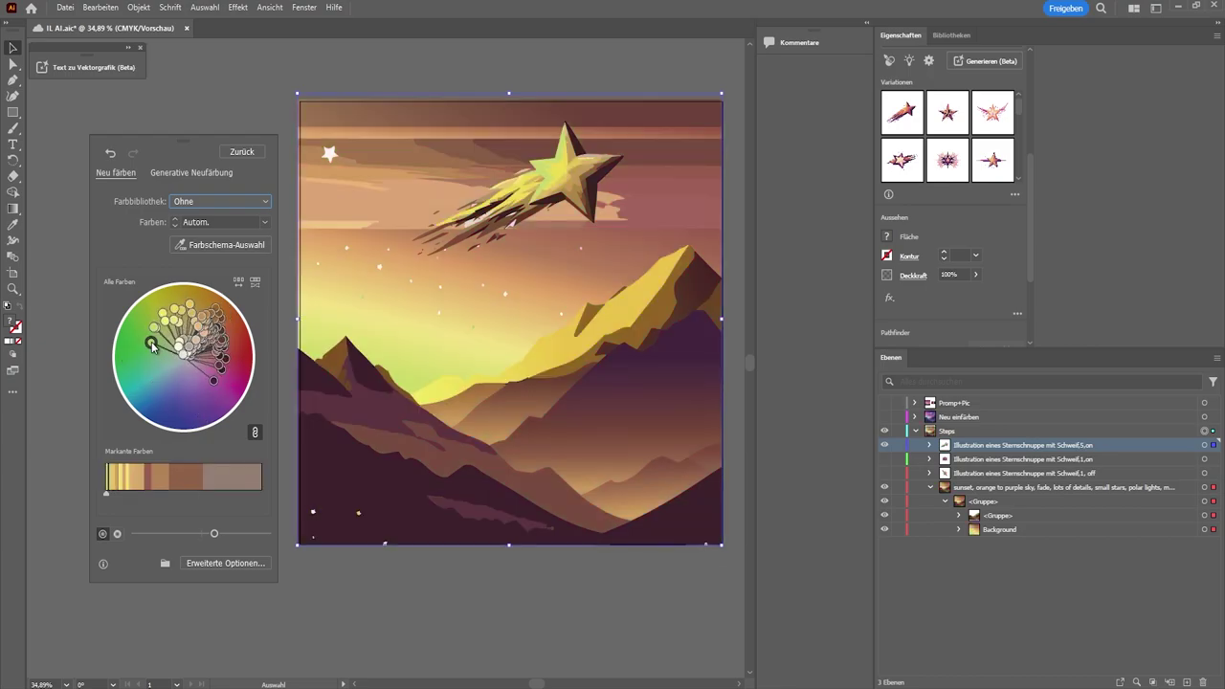
Undo the colour shift to restore the original colours and target the Steps layer
{"action": "left_click", "coordinate": [172, 174]}
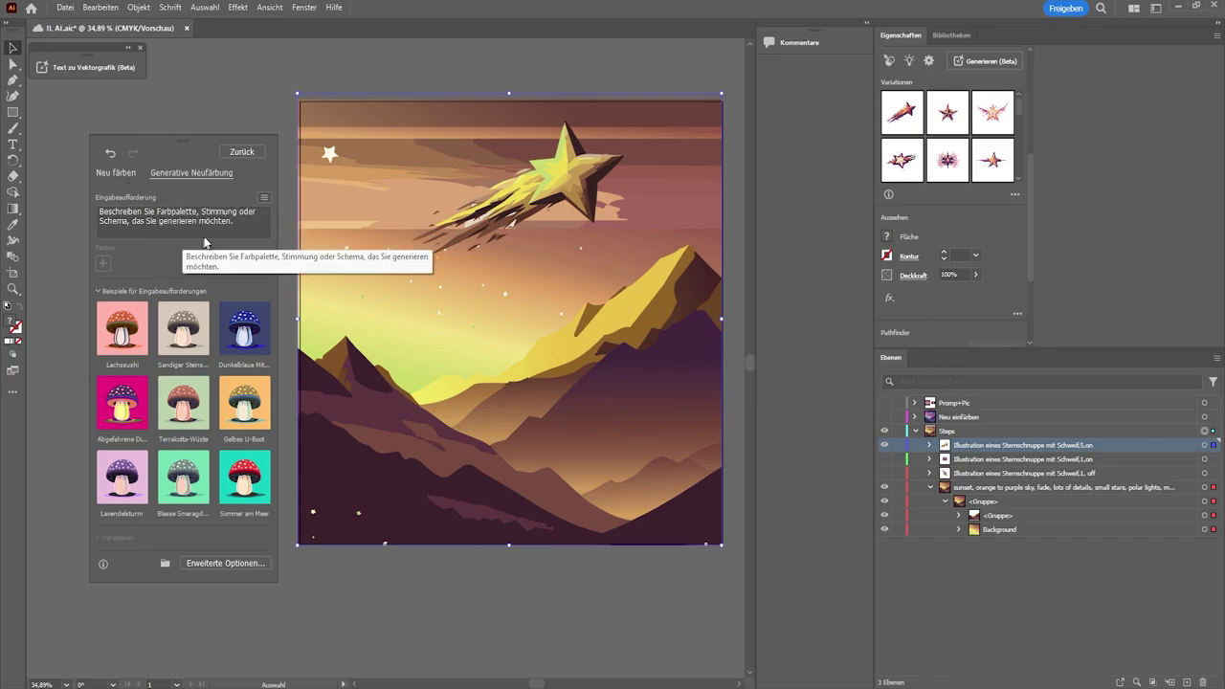
{"action": "left_click", "coordinate": [115, 174]}
{"action": "left_click", "coordinate": [111, 154]}
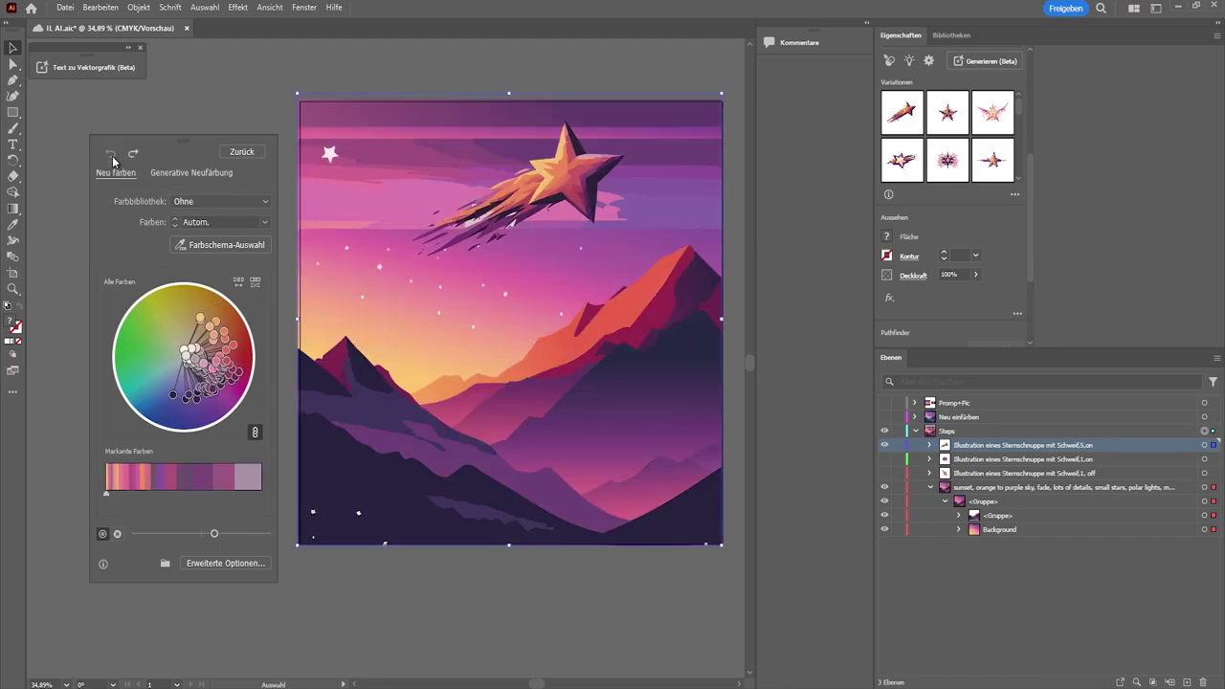
{"action": "left_click", "coordinate": [883, 417]}
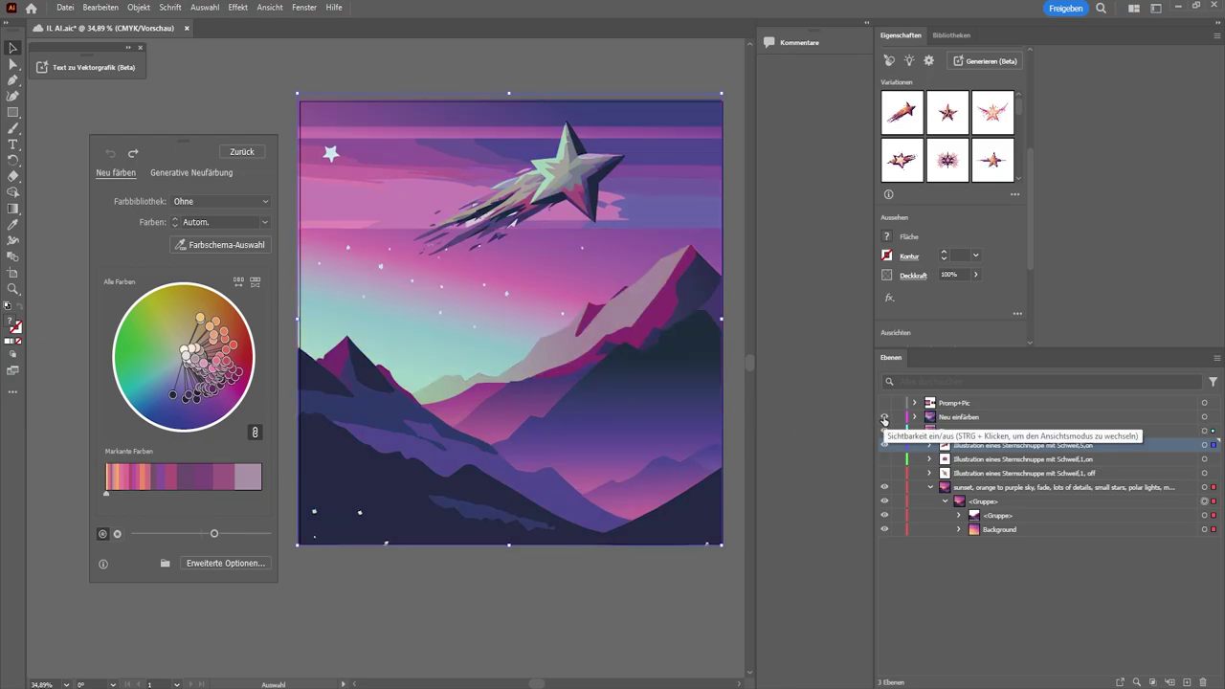
{"action": "left_click", "coordinate": [914, 418]}
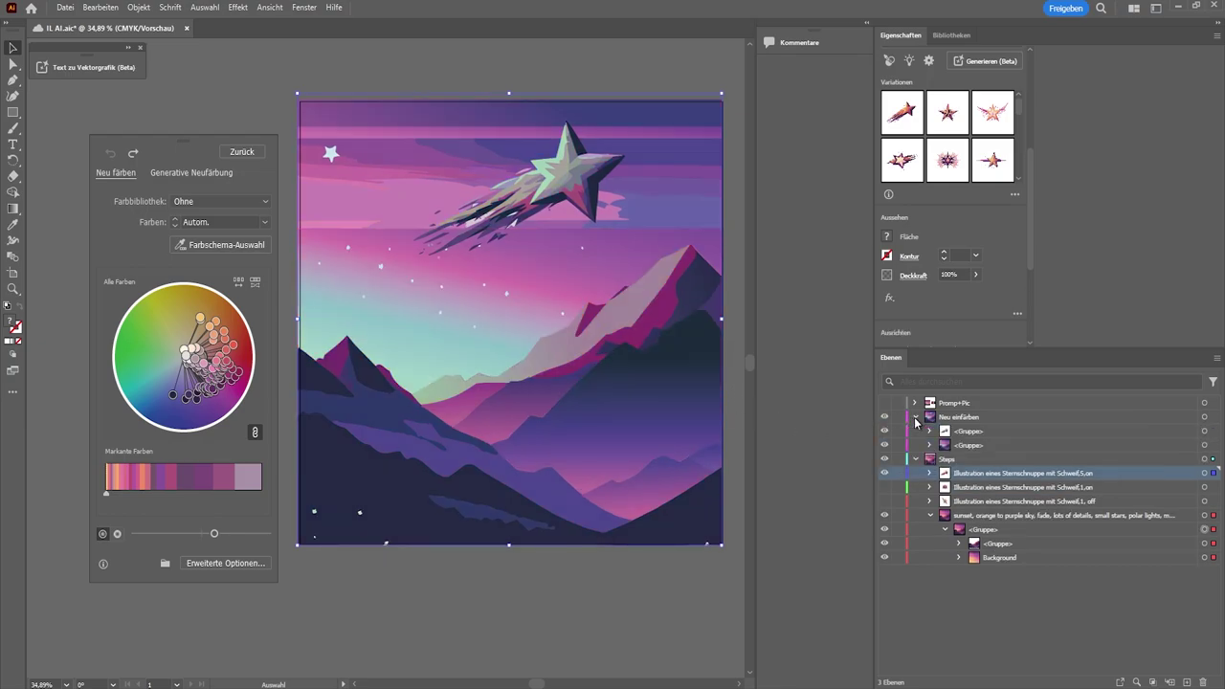
{"action": "left_click", "coordinate": [915, 419]}
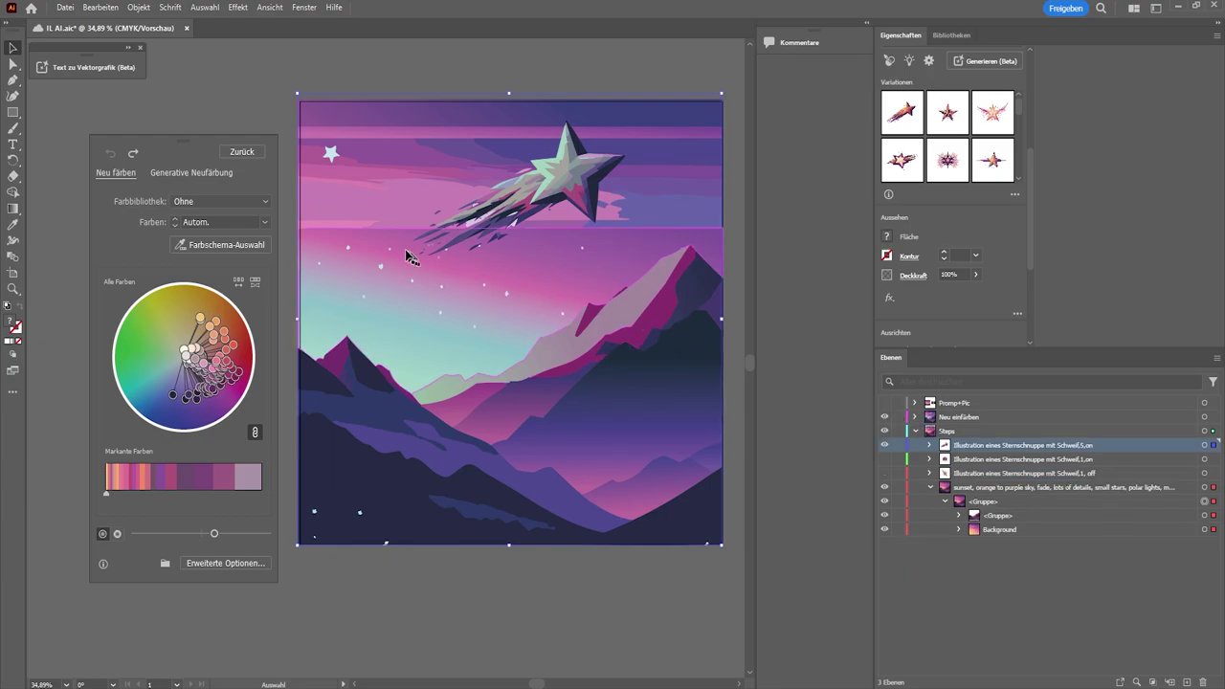
{"action": "left_click", "coordinate": [955, 434]}
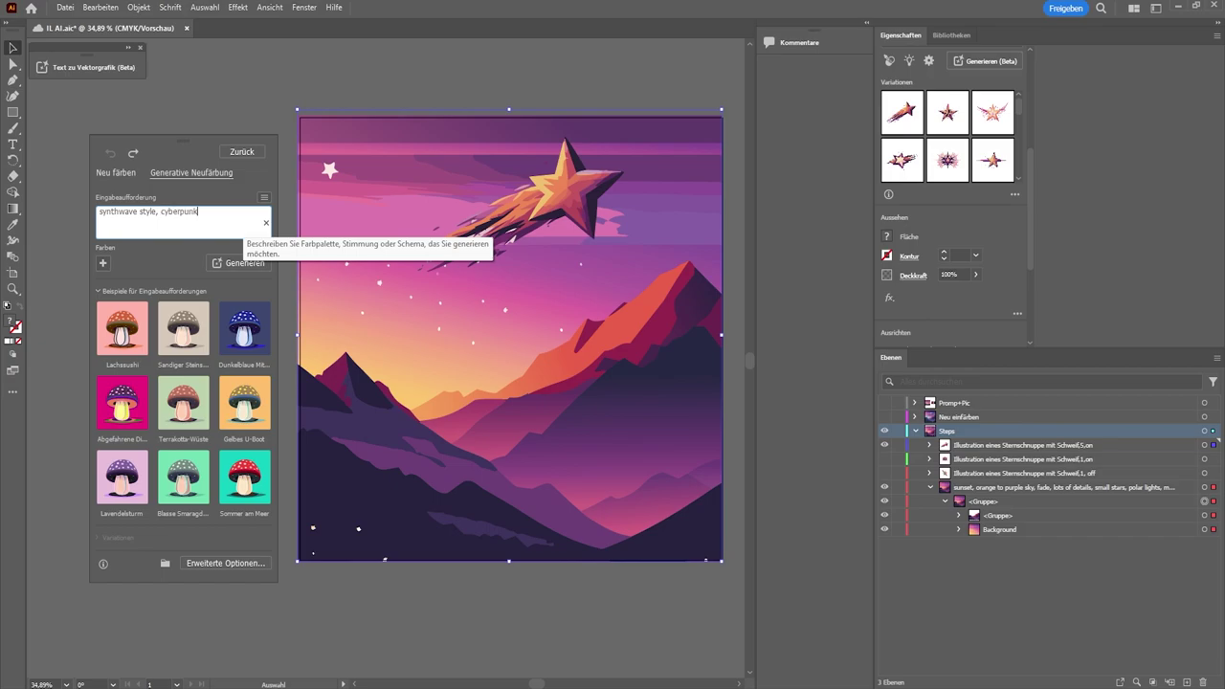
Generate recolour variations, accept the AI terms, and apply the muted purple variation
{"action": "left_click", "coordinate": [229, 267]}
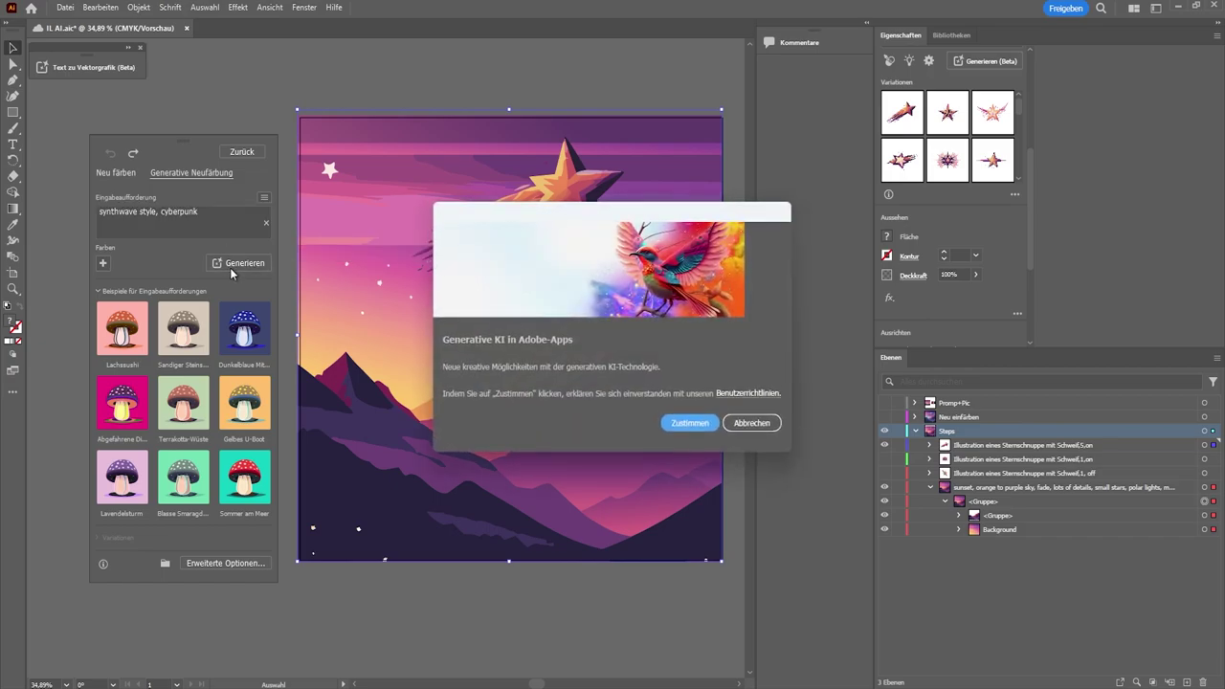
{"action": "left_click", "coordinate": [685, 424]}
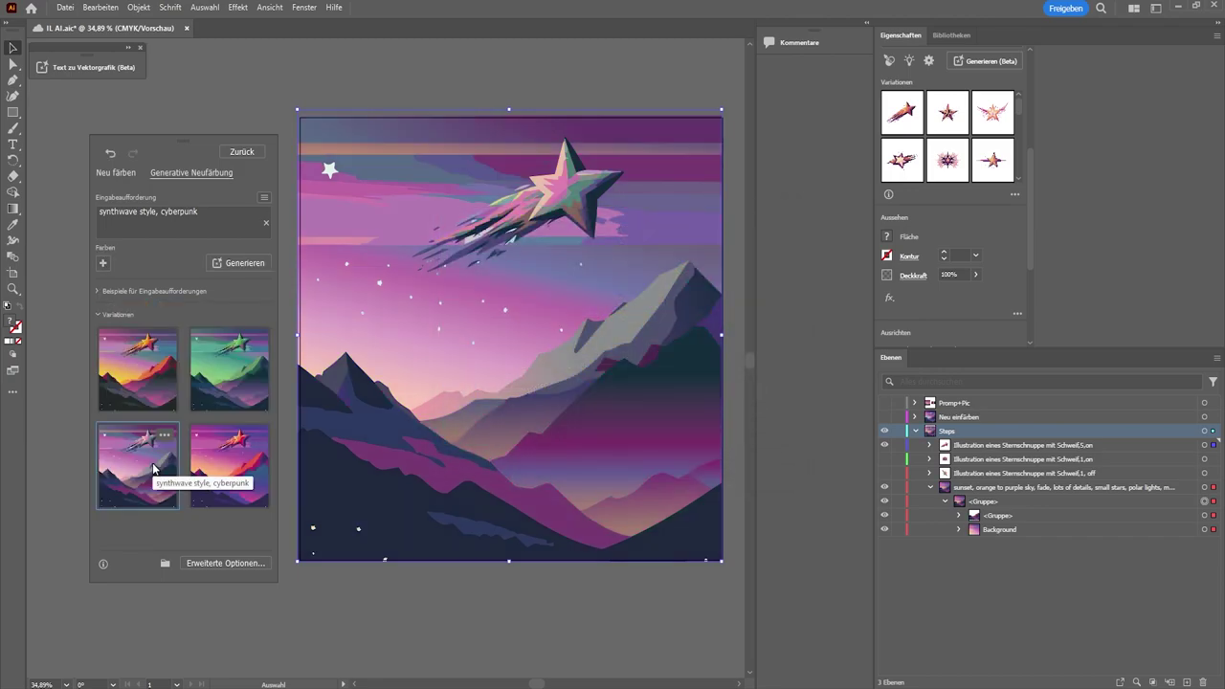
{"action": "left_click", "coordinate": [229, 472]}
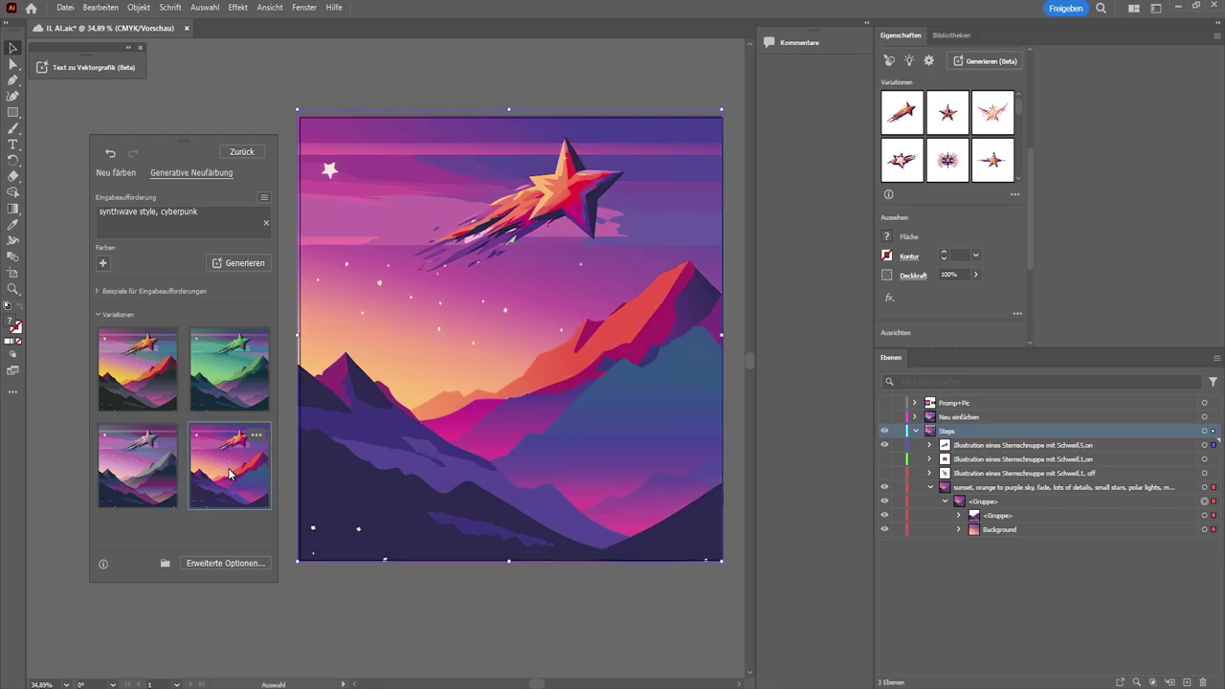
{"action": "left_click", "coordinate": [230, 383]}
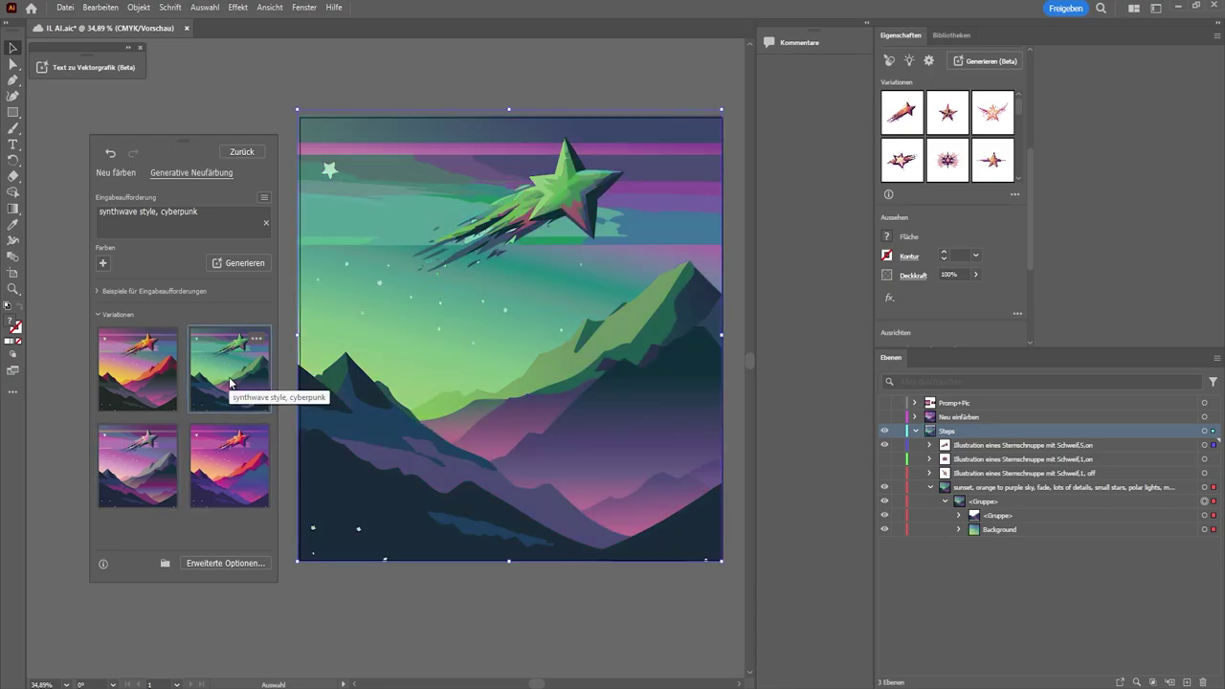
{"action": "left_click", "coordinate": [149, 394]}
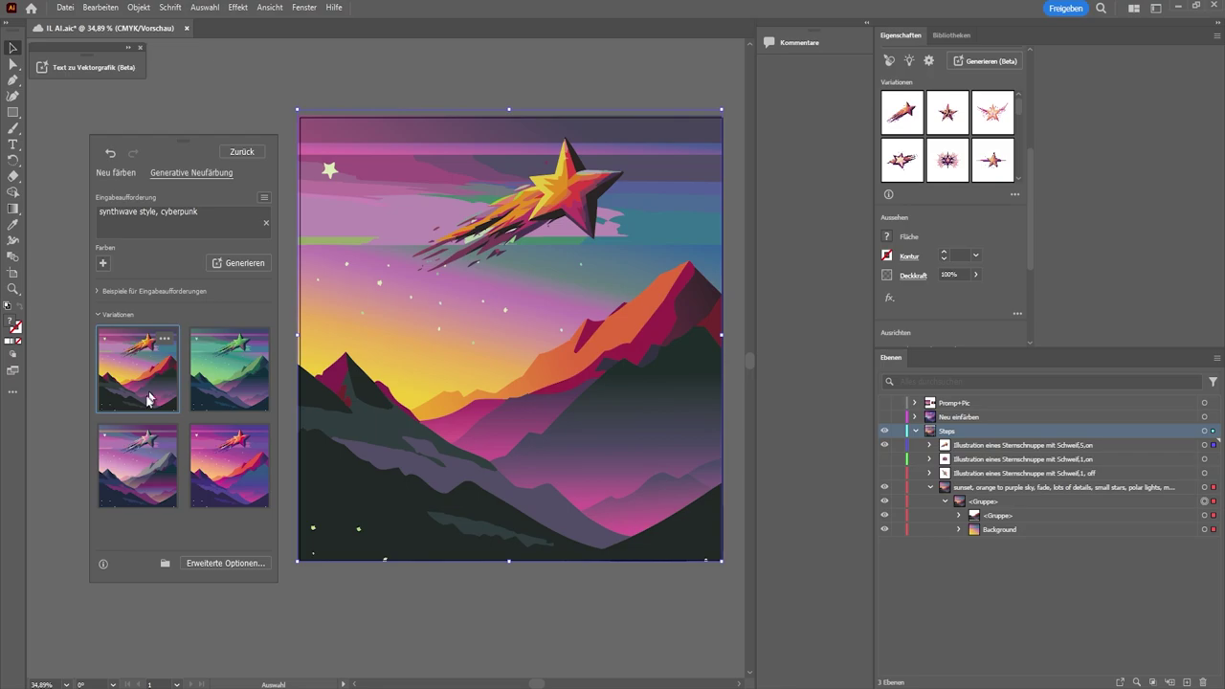
{"action": "left_click", "coordinate": [130, 493]}
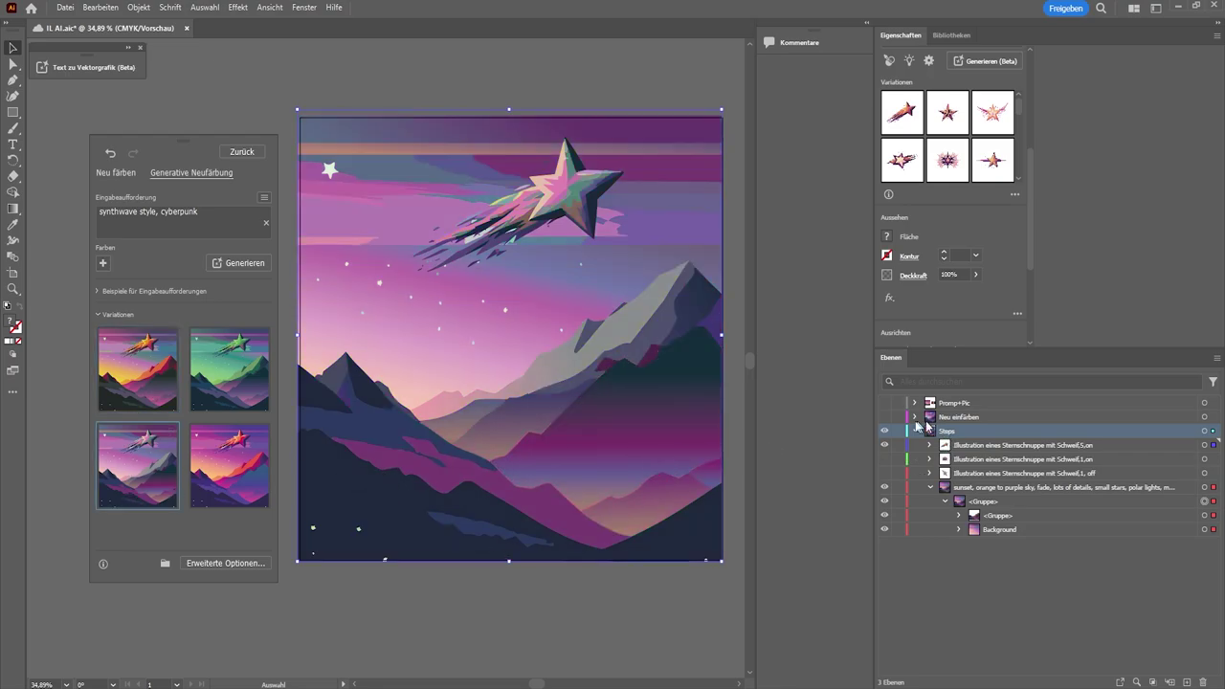
Open the advanced recolour options and confirm the recolouring with OK
{"action": "left_click", "coordinate": [886, 417]}
{"action": "left_click", "coordinate": [885, 417]}
{"action": "scroll", "coordinate": [431, 421], "scroll_direction": "down", "scroll_amount": 1}
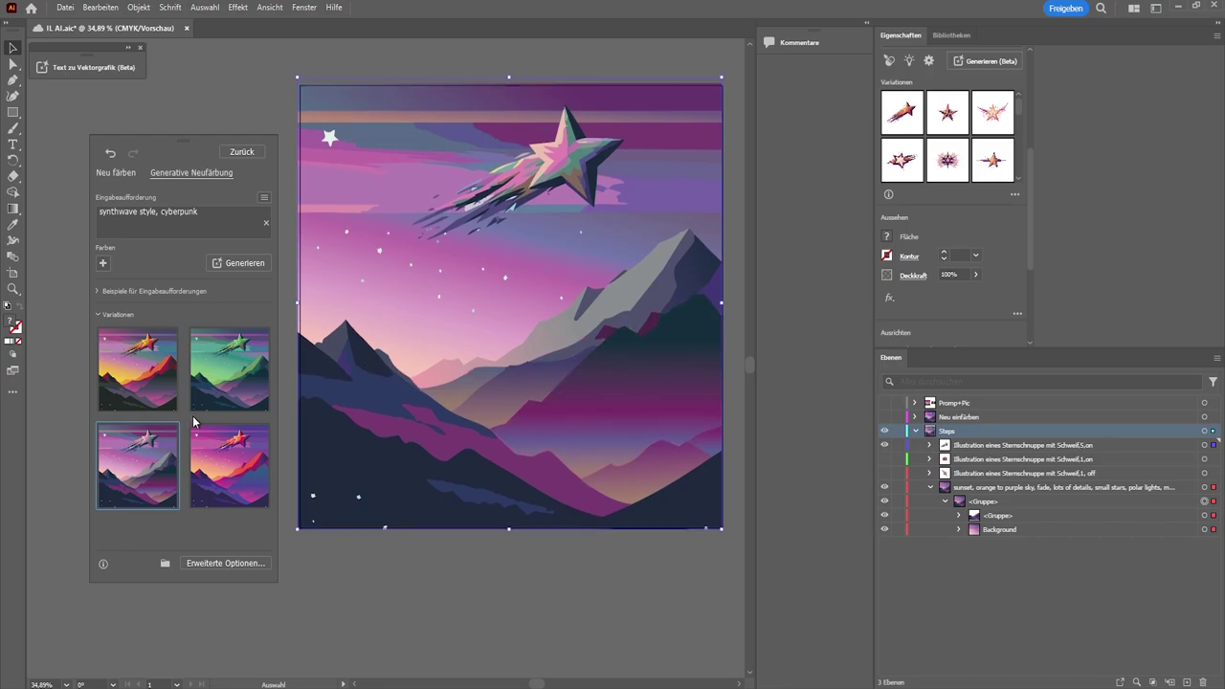
{"action": "left_click", "coordinate": [233, 564]}
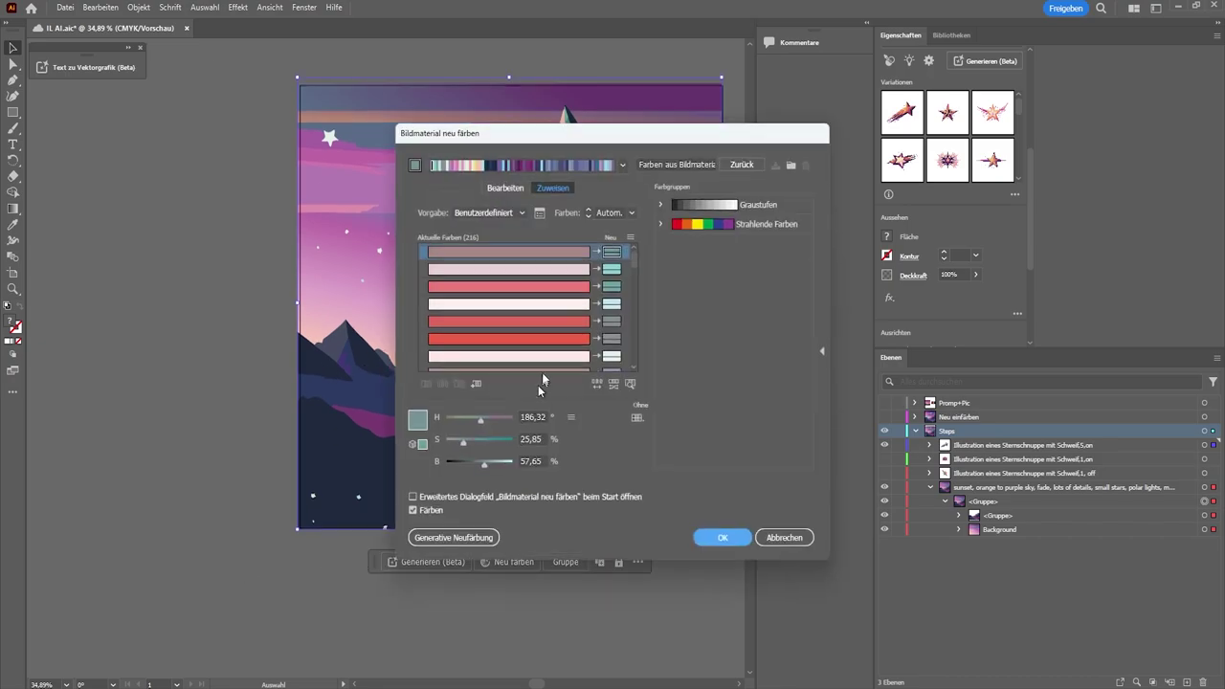
{"action": "left_click", "coordinate": [743, 538]}
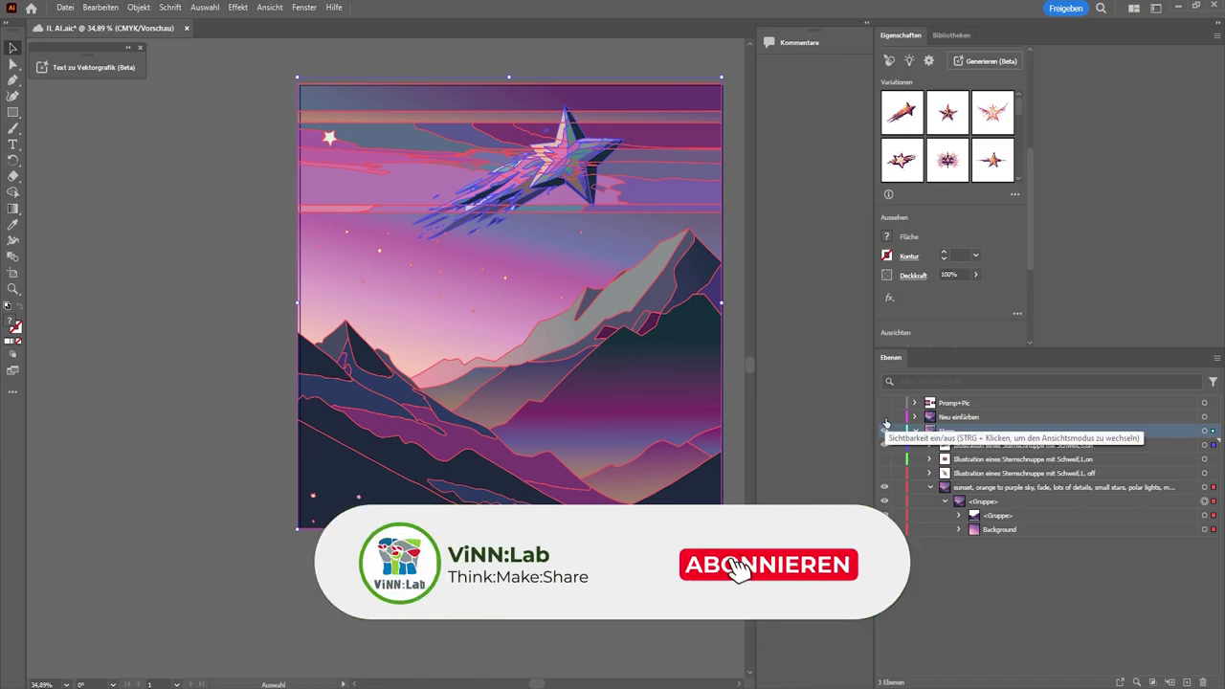
Toggle layer visibility to show the teal-pink recolour and the pink sunset image
{"action": "left_click", "coordinate": [885, 421]}
{"action": "left_click", "coordinate": [198, 170]}
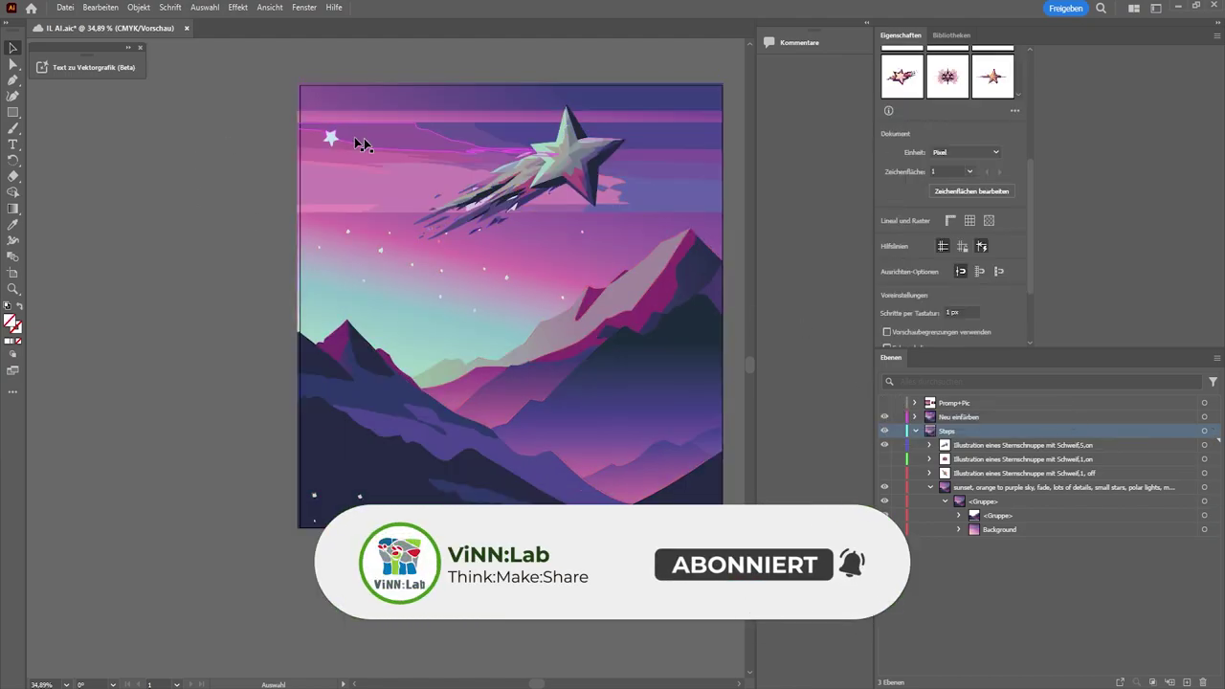
{"action": "left_click", "coordinate": [884, 402]}
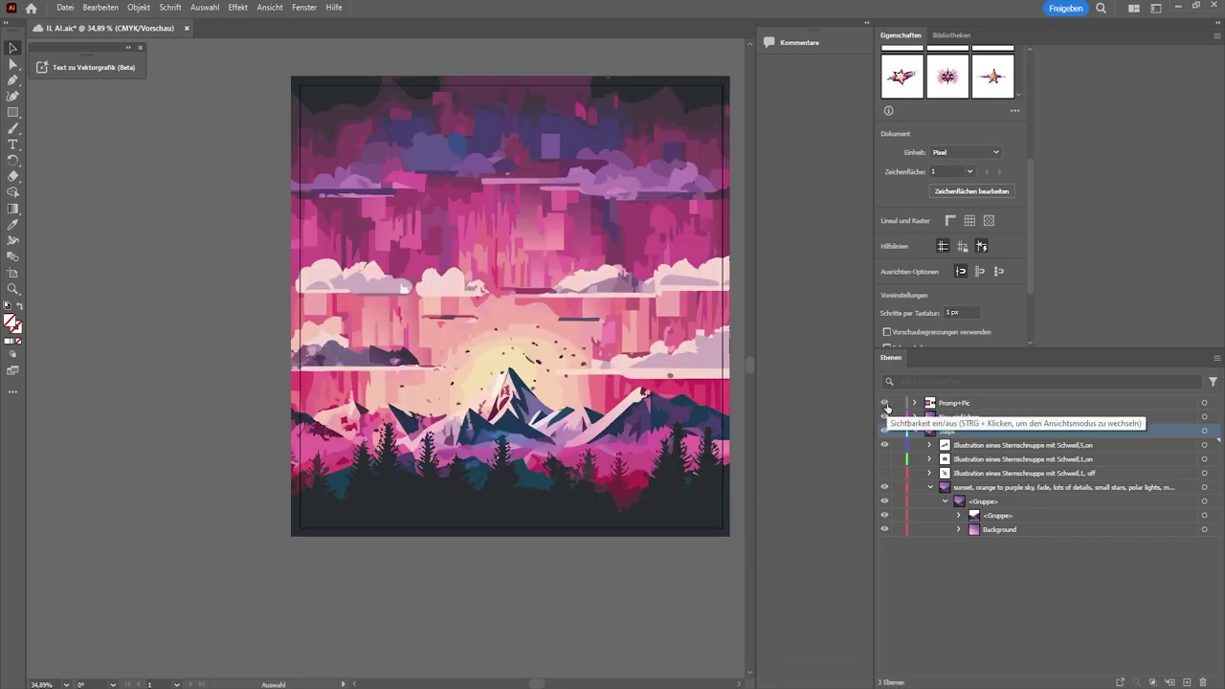
{"action": "scroll", "coordinate": [575, 339], "scroll_direction": "up", "scroll_amount": 2}
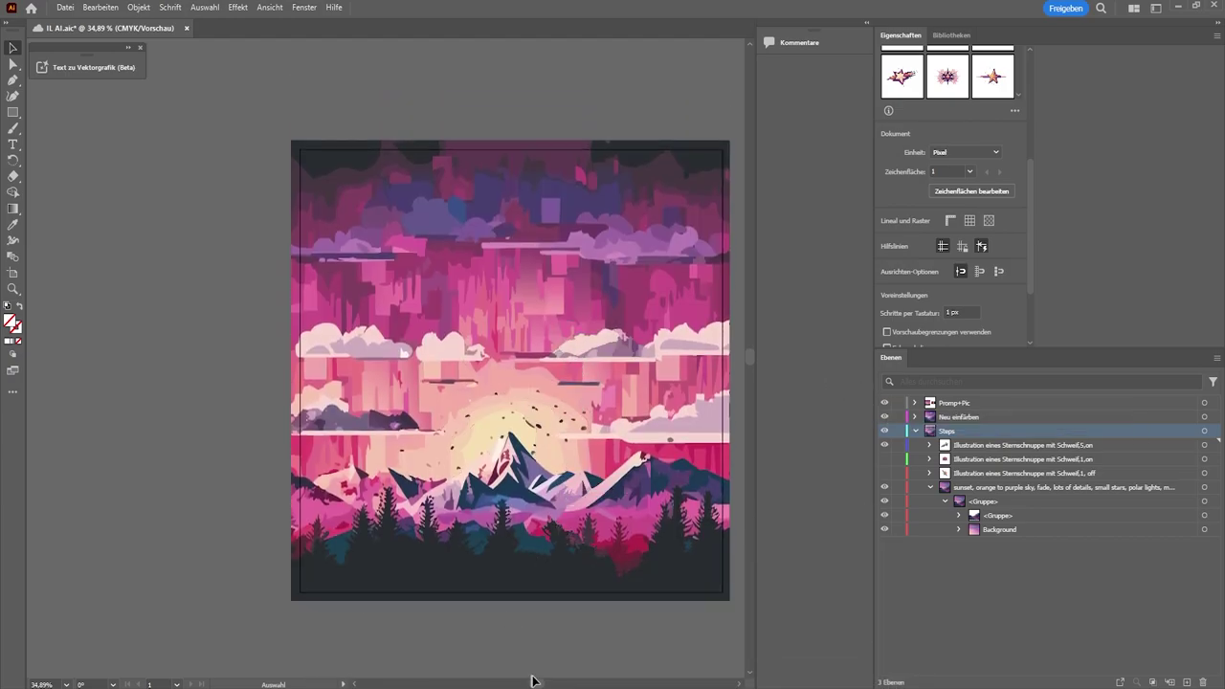
{"action": "left_click_drag", "start_coordinate": [535, 683], "coordinate": [554, 676]}
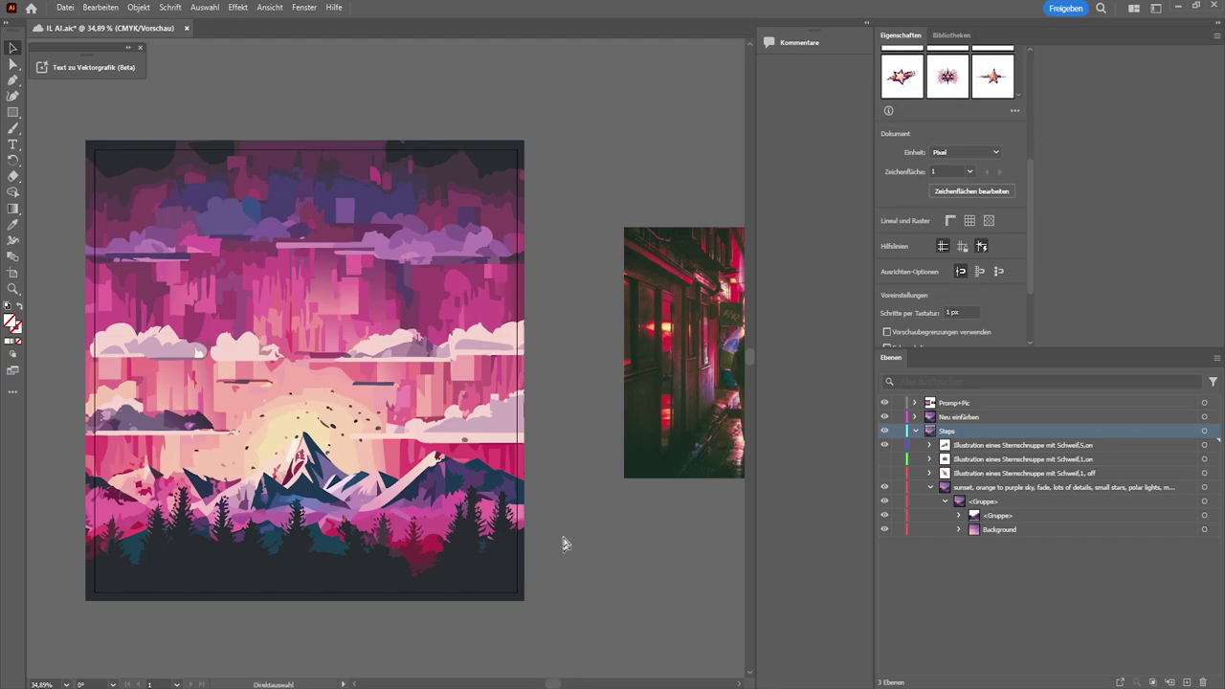
Expand the Promp+Pic layer and save the document
{"action": "scroll", "coordinate": [564, 544], "scroll_direction": "right", "scroll_amount": 2}
{"action": "scroll", "coordinate": [559, 527], "scroll_direction": "down", "scroll_amount": 3}
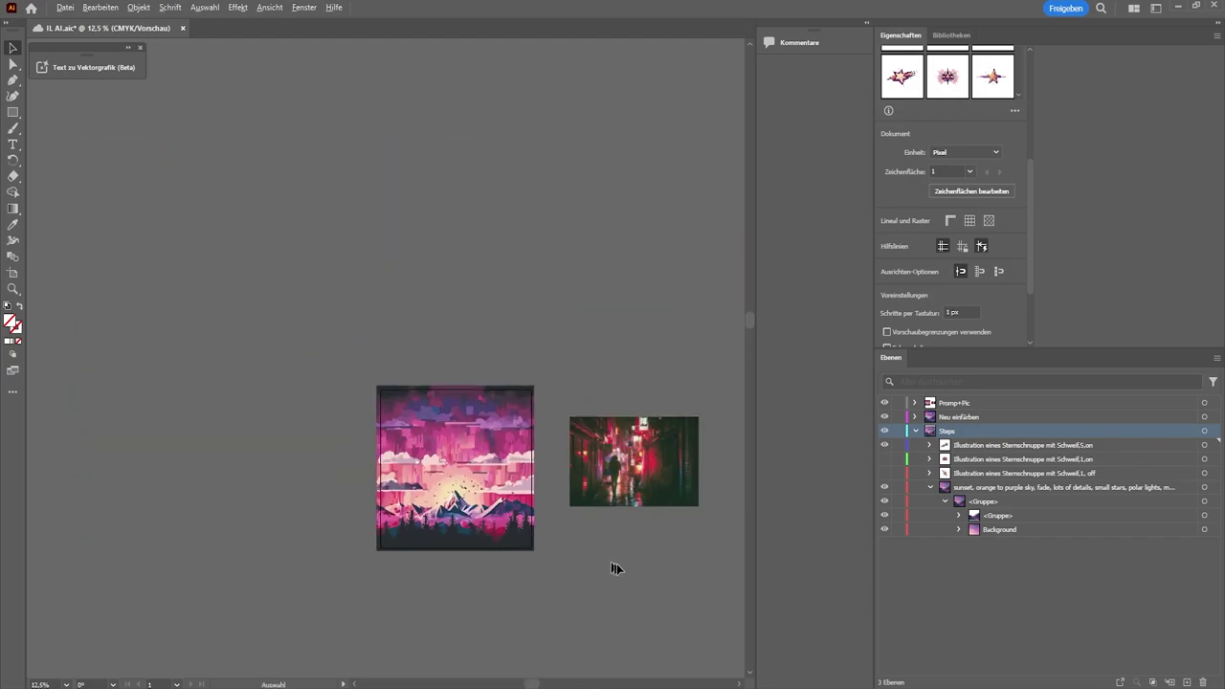
{"action": "scroll", "coordinate": [612, 551], "scroll_direction": "up", "scroll_amount": 2}
{"action": "left_click_drag", "start_coordinate": [561, 685], "coordinate": [567, 688]}
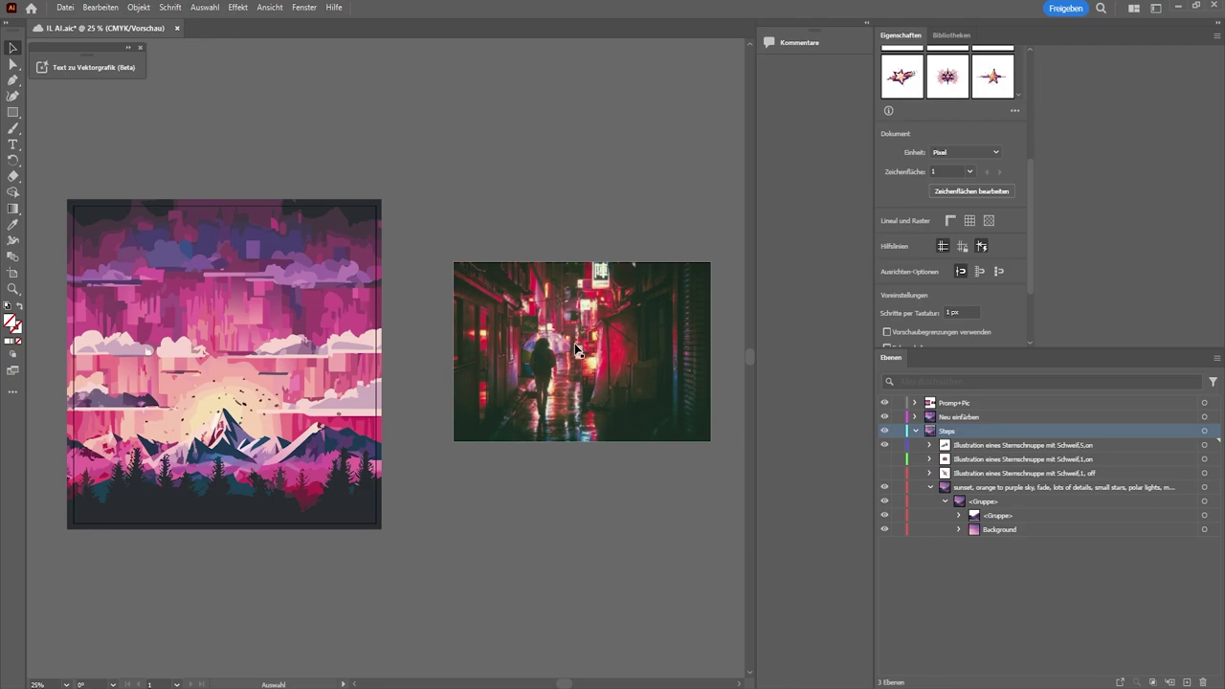
{"action": "left_click", "coordinate": [914, 403]}
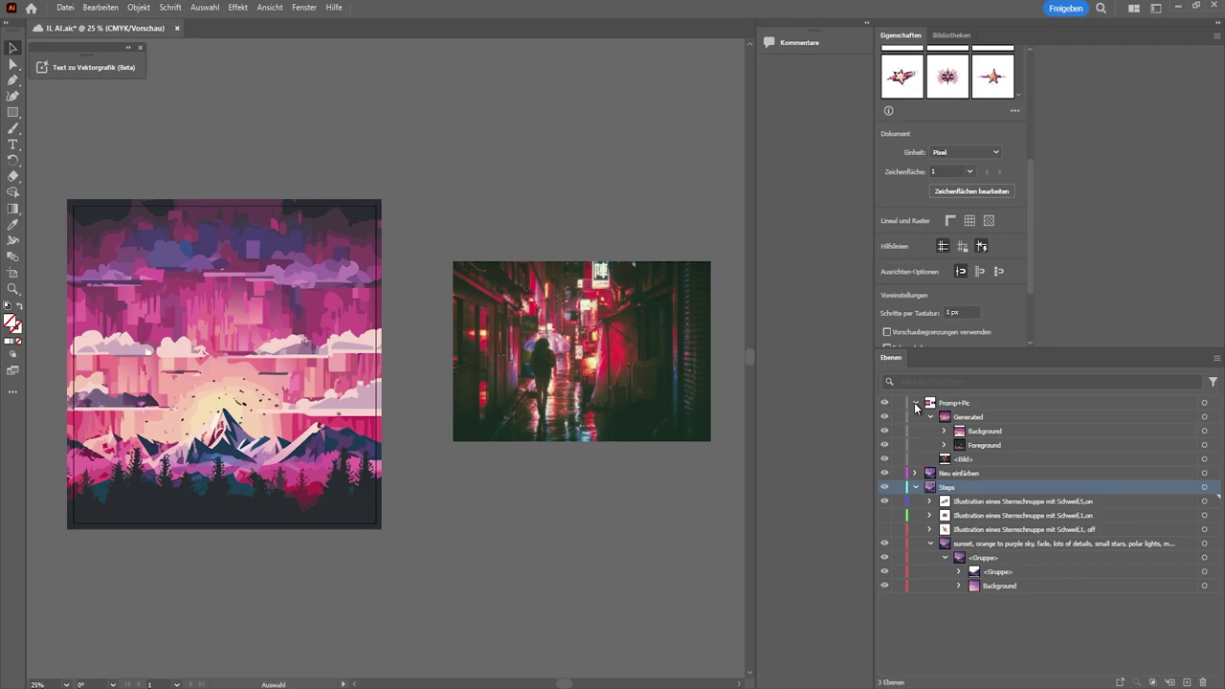
{"action": "key", "text": "ctrl+s"}
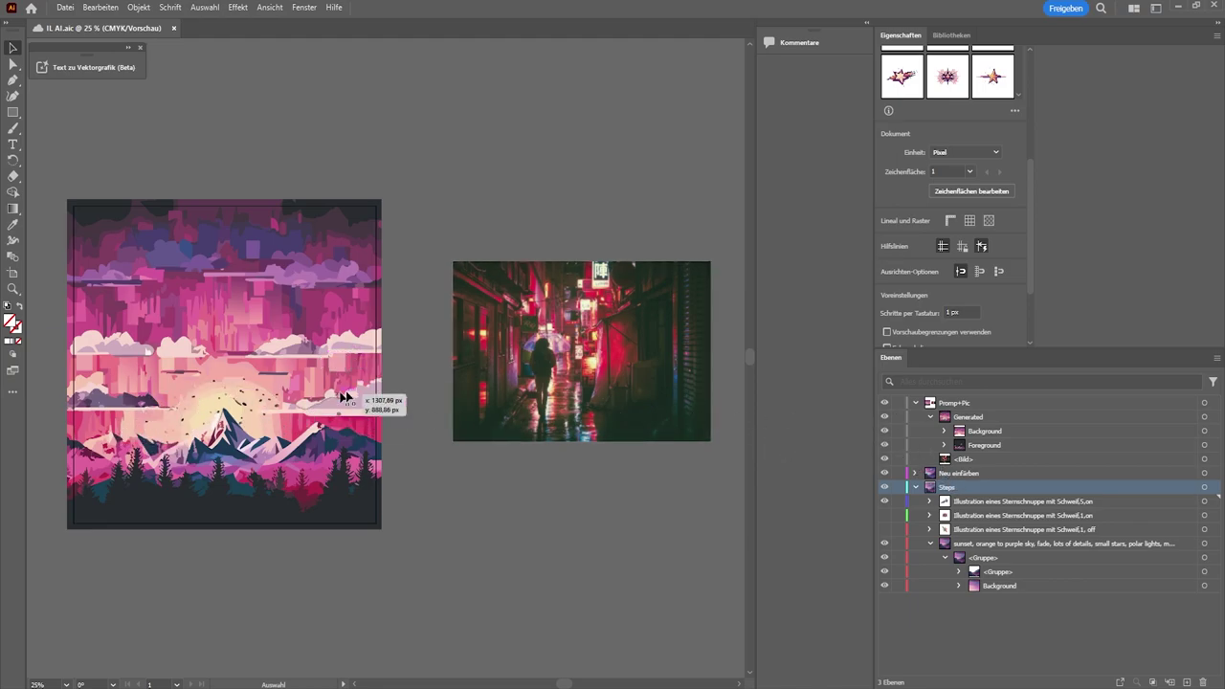
Hide the Neu einfärben and Steps layers and draw a rectangle covering the artboard
{"action": "left_click", "coordinate": [885, 445]}
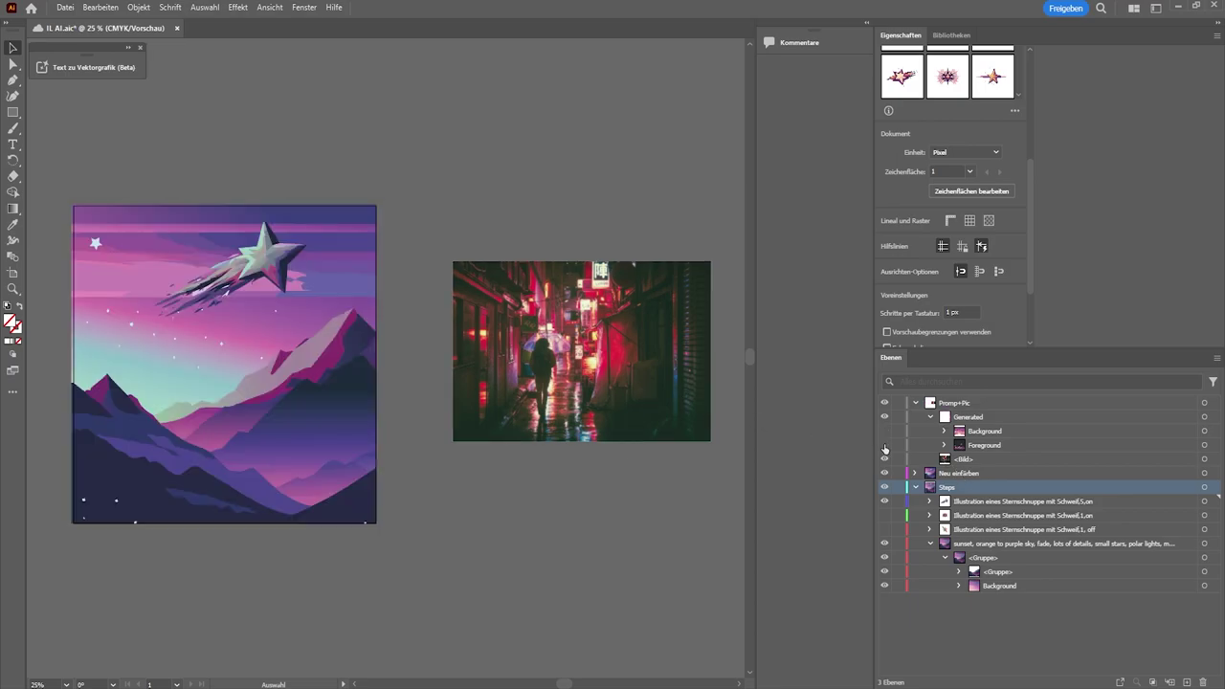
{"action": "left_click", "coordinate": [884, 474]}
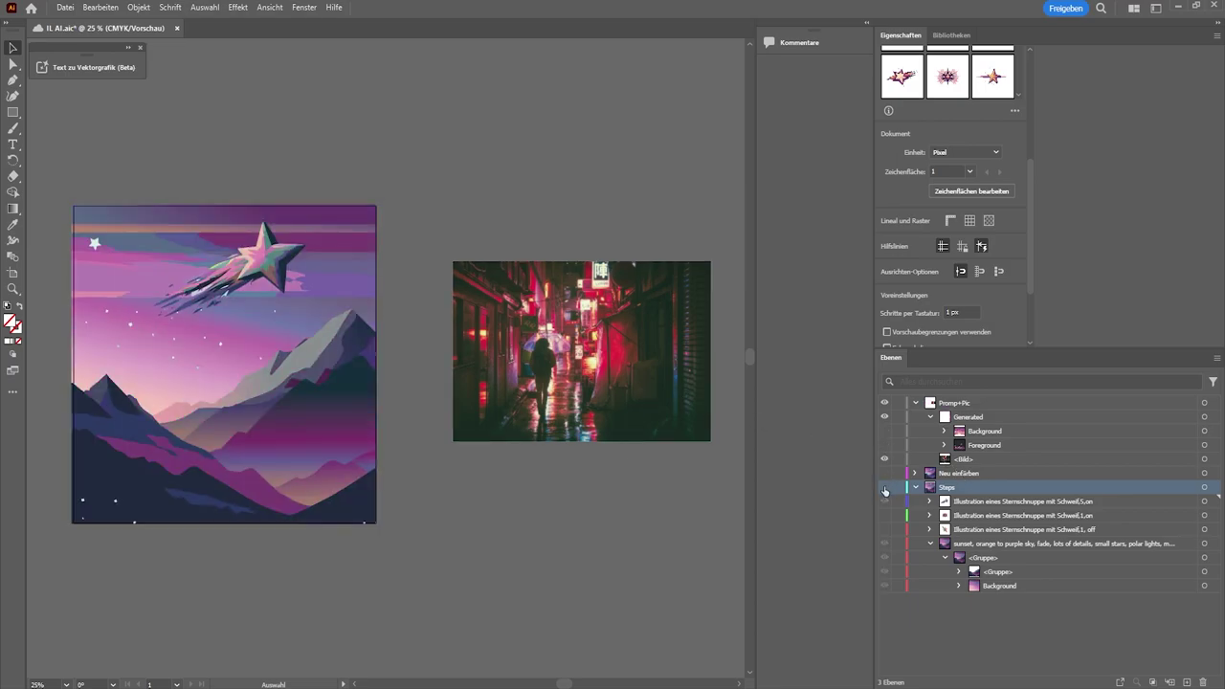
{"action": "left_click", "coordinate": [884, 488]}
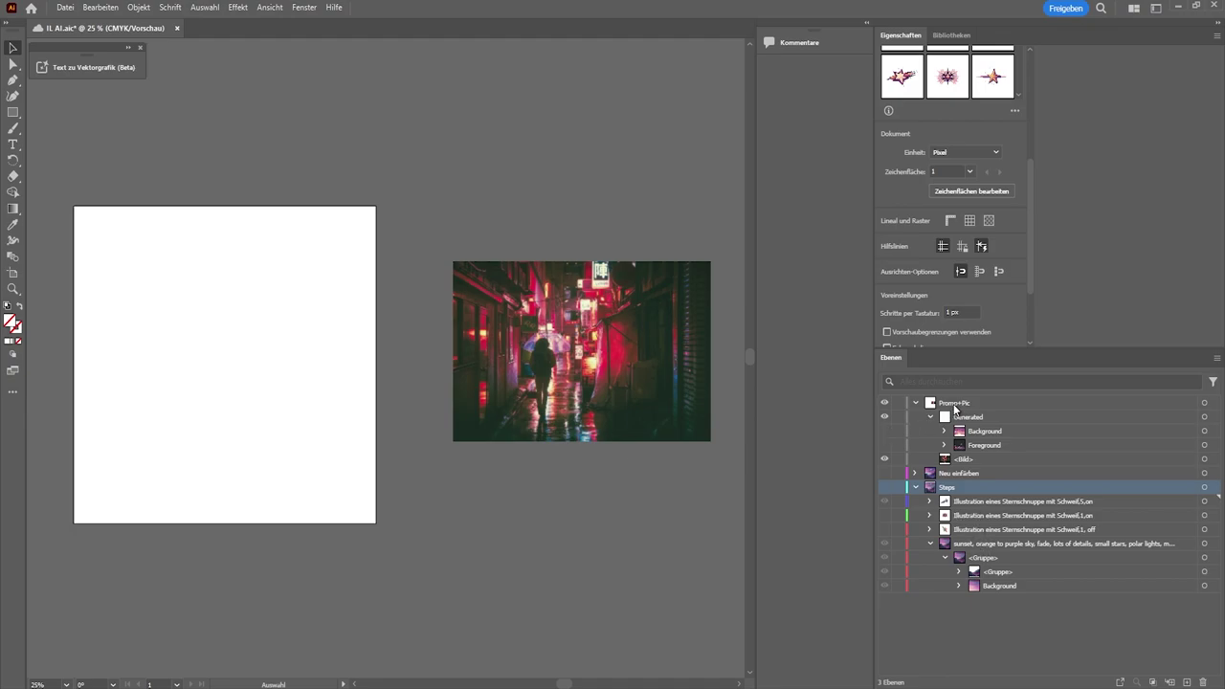
{"action": "left_click", "coordinate": [14, 112]}
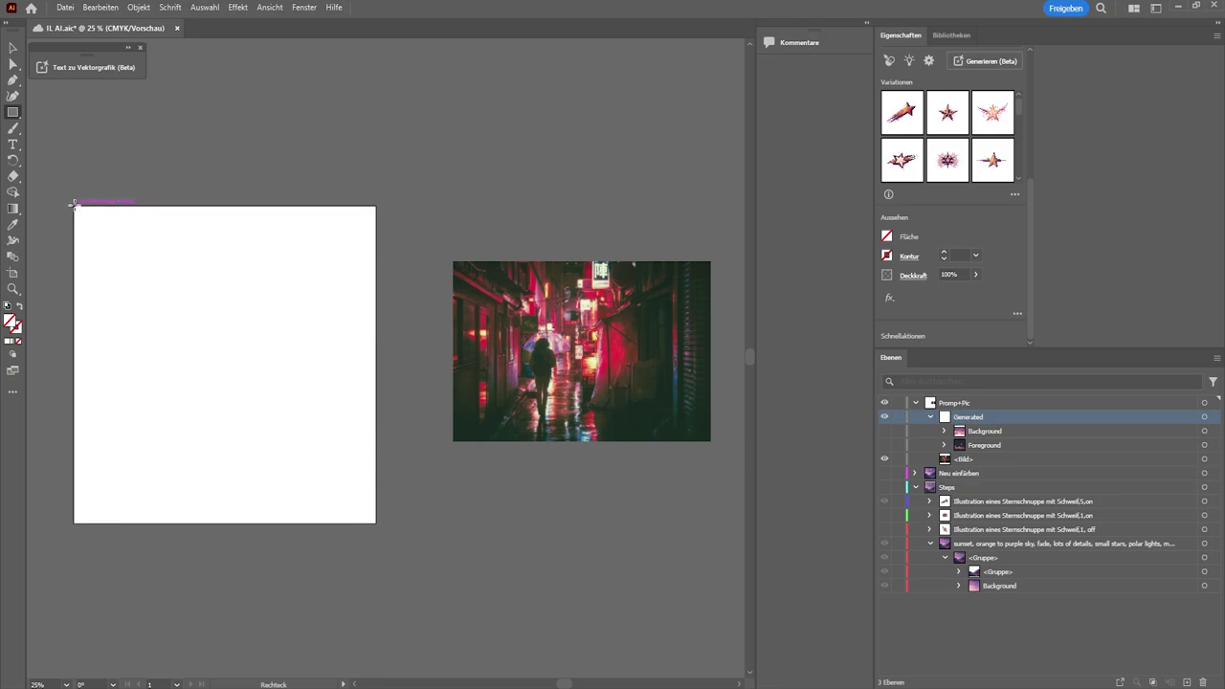
{"action": "left_click_drag", "start_coordinate": [74, 205], "coordinate": [376, 524]}
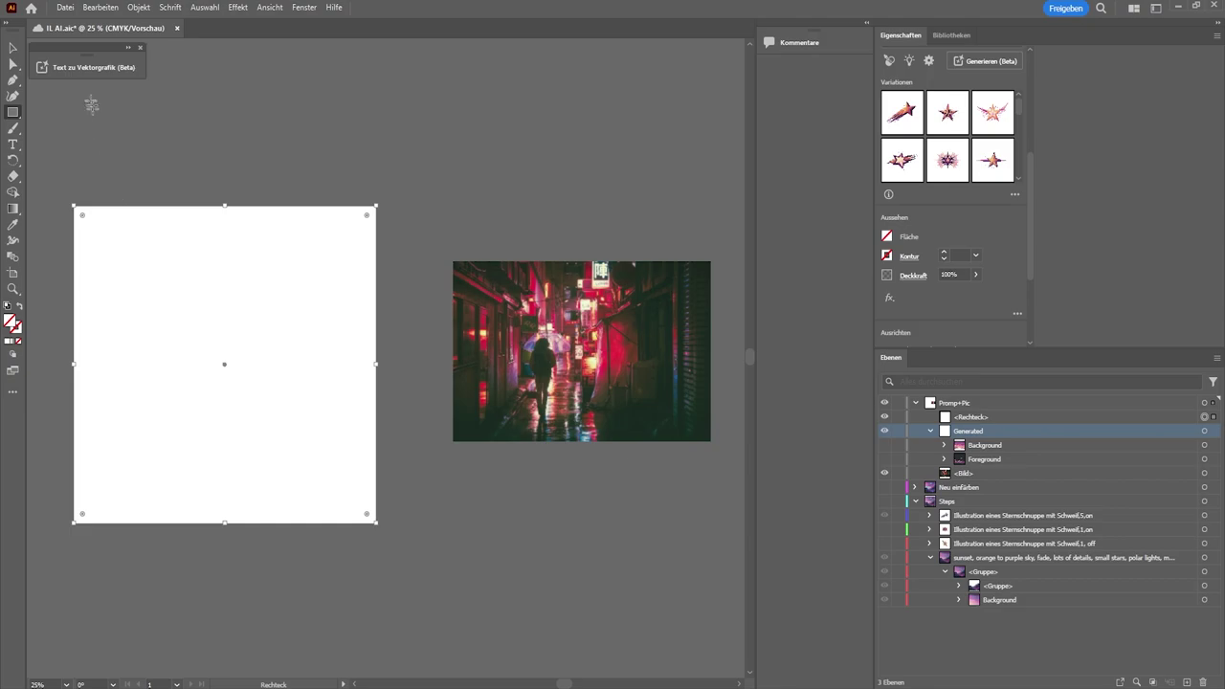
Set the Text to Vector Graphic generation type to Szene
{"action": "left_click", "coordinate": [90, 68]}
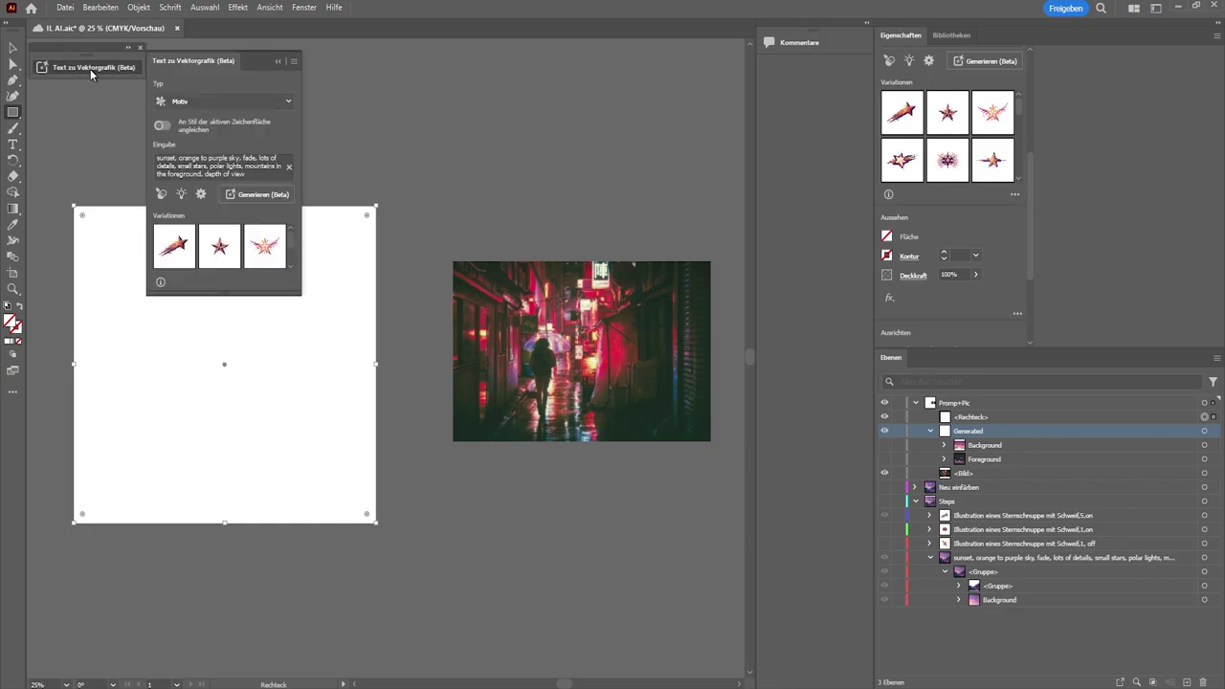
{"action": "left_click", "coordinate": [184, 102]}
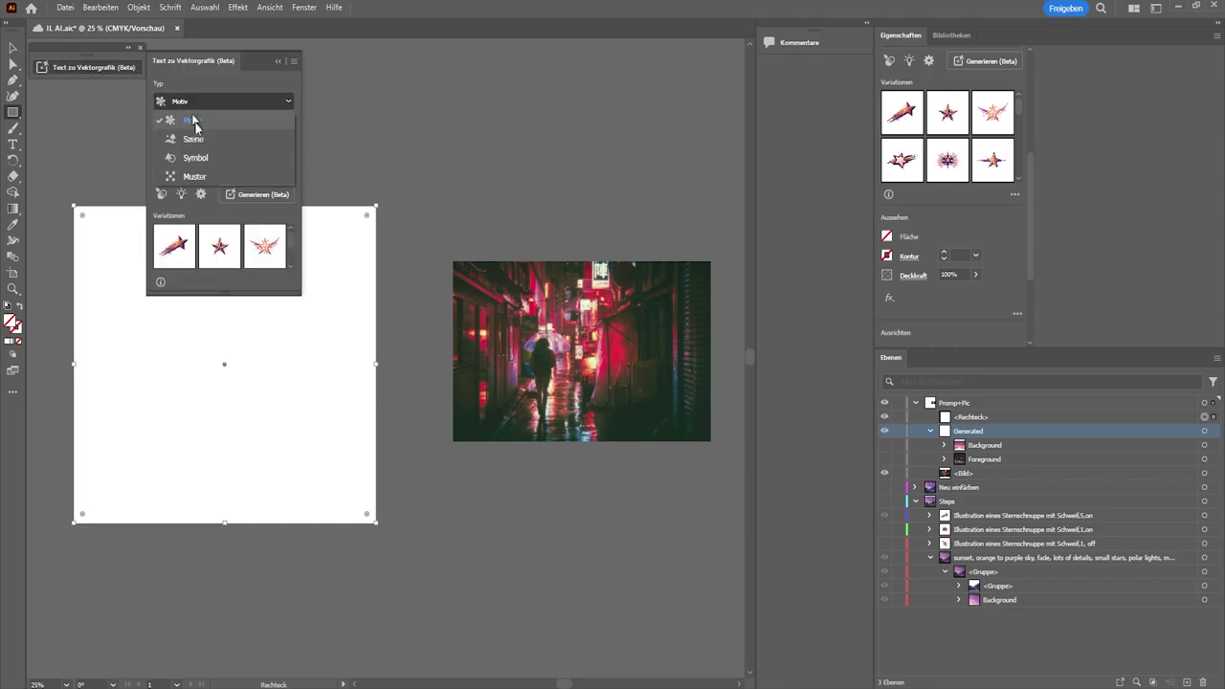
{"action": "left_click", "coordinate": [193, 139]}
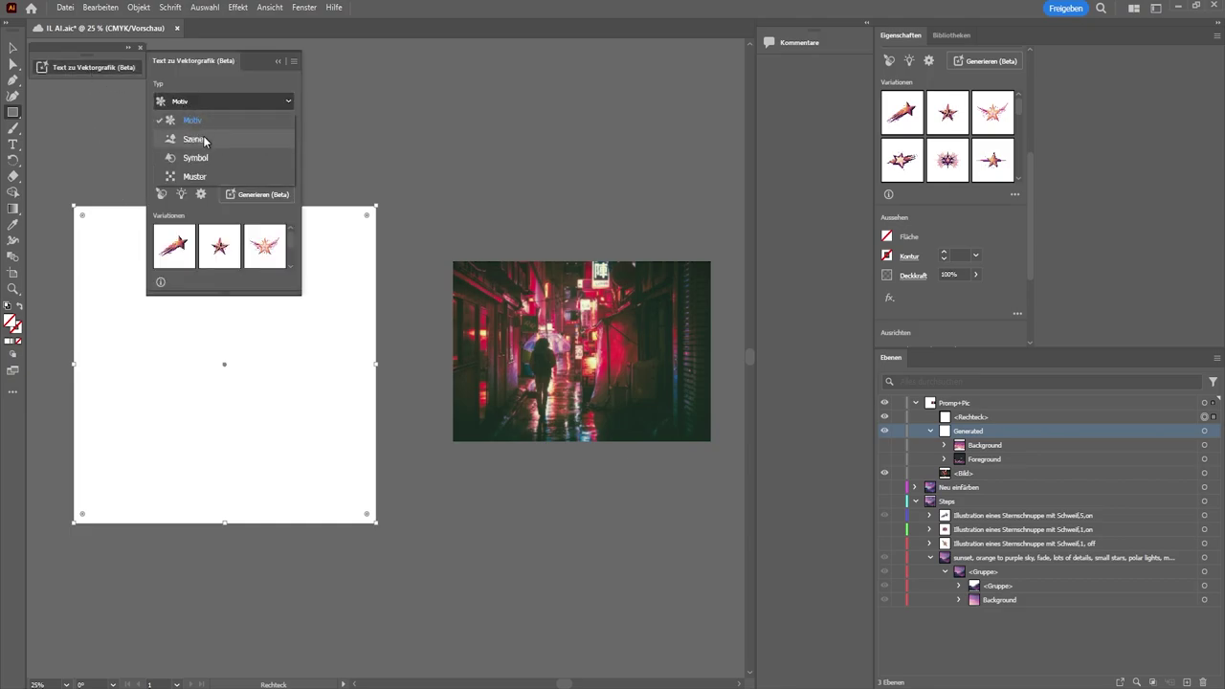
Take the neon street photo as style reference and generate a vector scene
{"action": "left_click", "coordinate": [162, 195]}
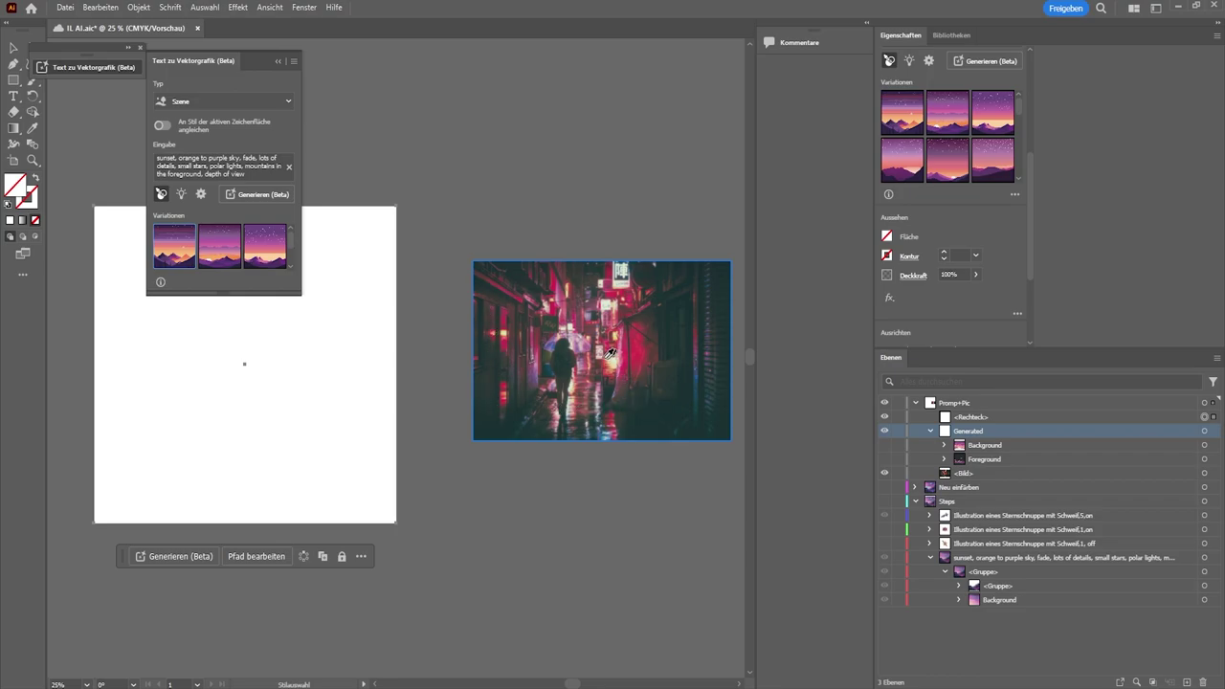
{"action": "double_click", "coordinate": [555, 350]}
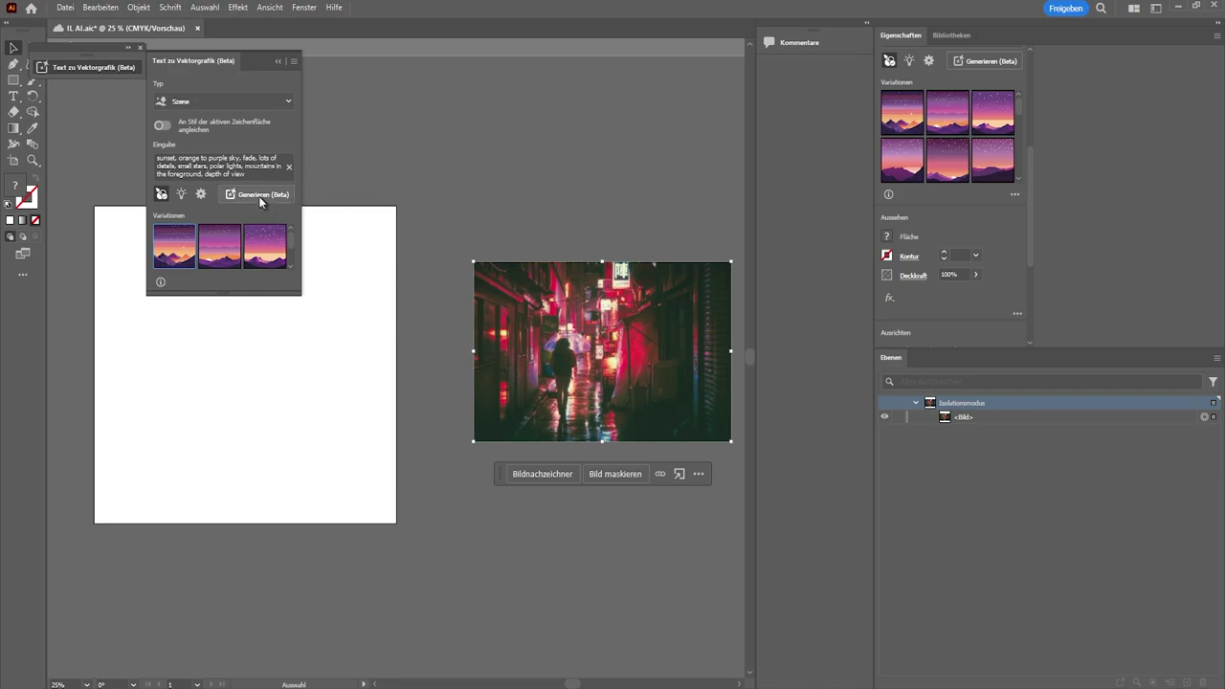
{"action": "left_click", "coordinate": [199, 195]}
{"action": "scroll", "coordinate": [294, 247], "scroll_direction": "down", "scroll_amount": 1}
{"action": "scroll", "coordinate": [291, 237], "scroll_direction": "up", "scroll_amount": 1}
{"action": "left_click", "coordinate": [260, 196]}
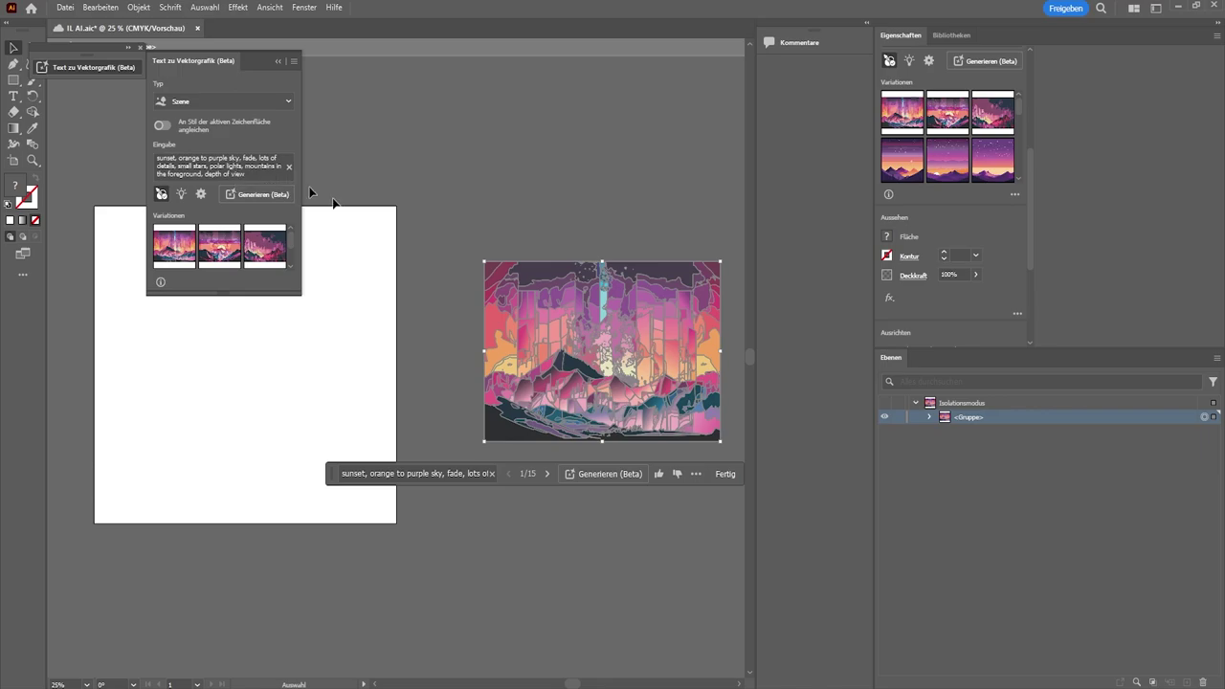
Generate a vector scene into the rectangle, apply the second variation, and move it onto the artboard
{"action": "left_click", "coordinate": [1012, 433]}
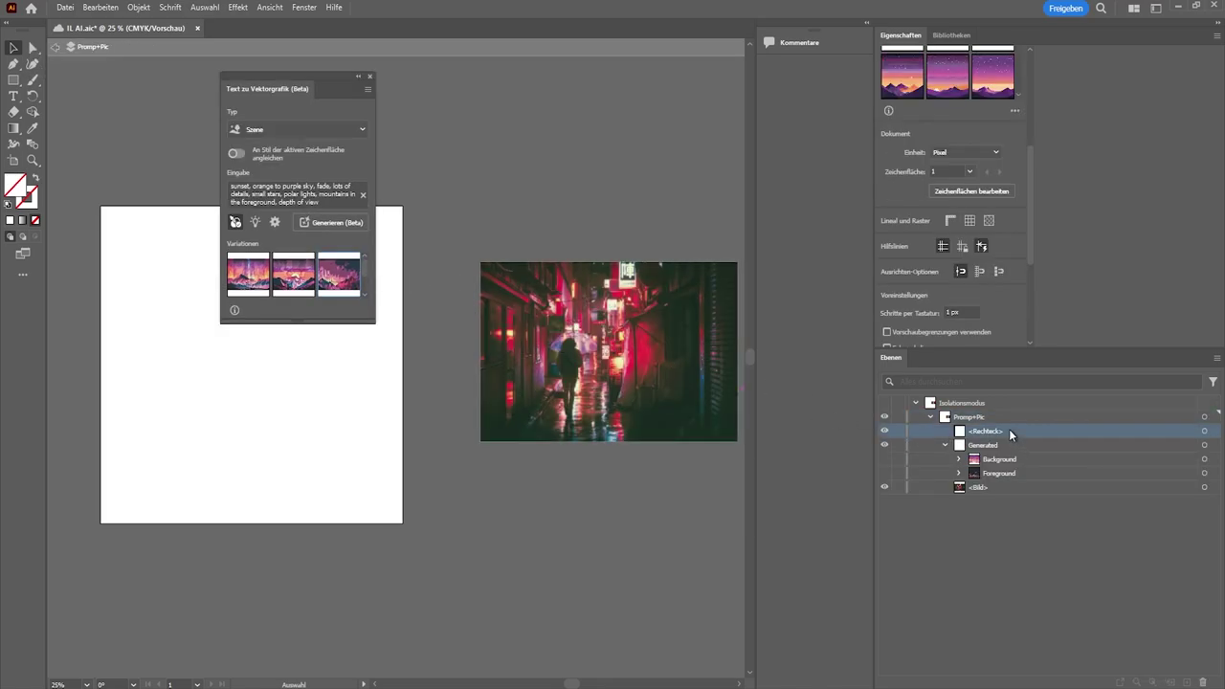
{"action": "left_click", "coordinate": [1203, 433]}
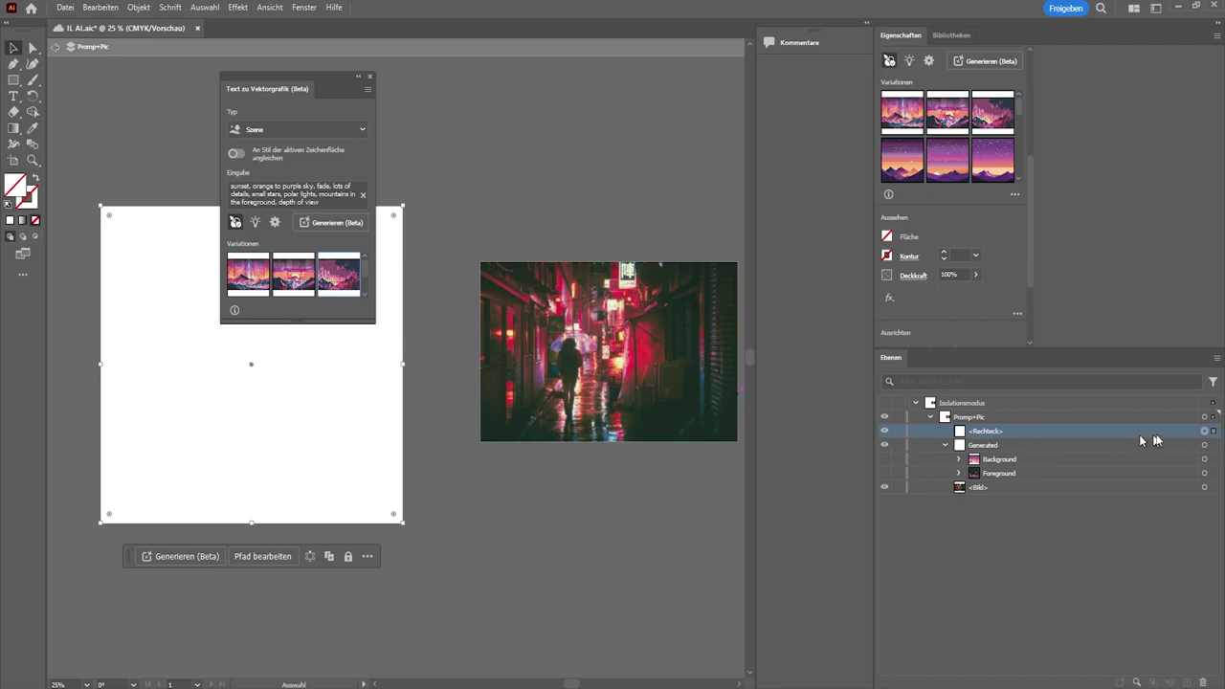
{"action": "left_click_drag", "start_coordinate": [327, 73], "coordinate": [618, 40]}
{"action": "left_click", "coordinate": [32, 47]}
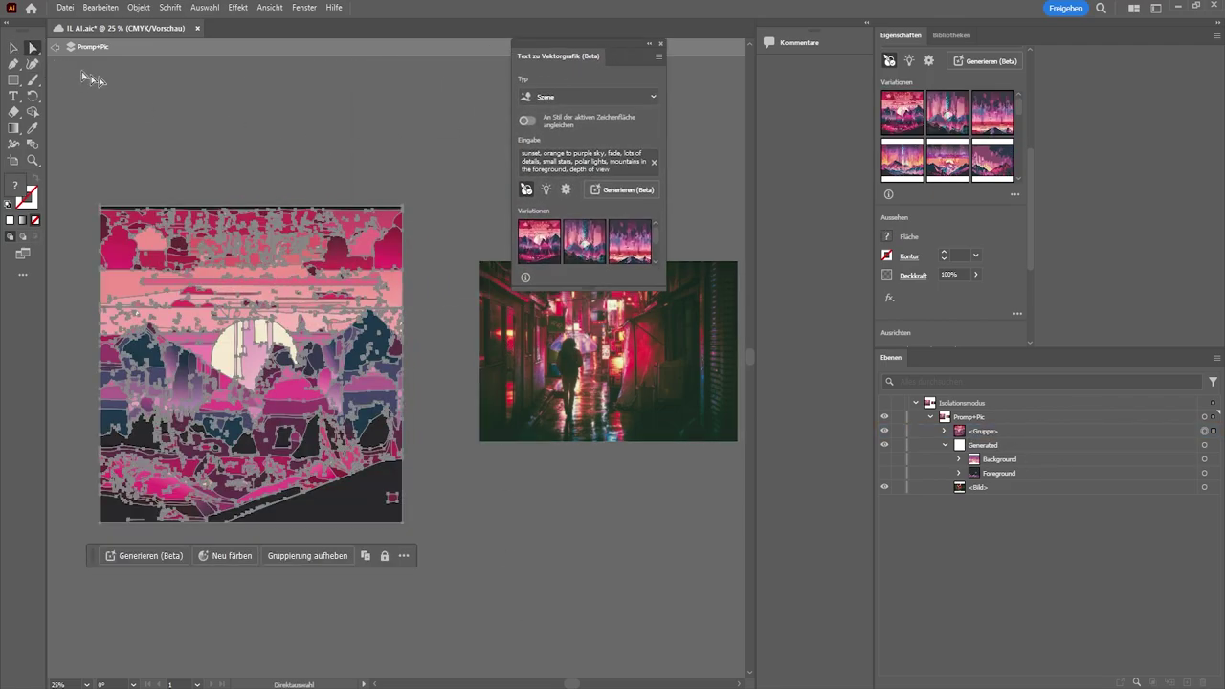
{"action": "left_click", "coordinate": [223, 127]}
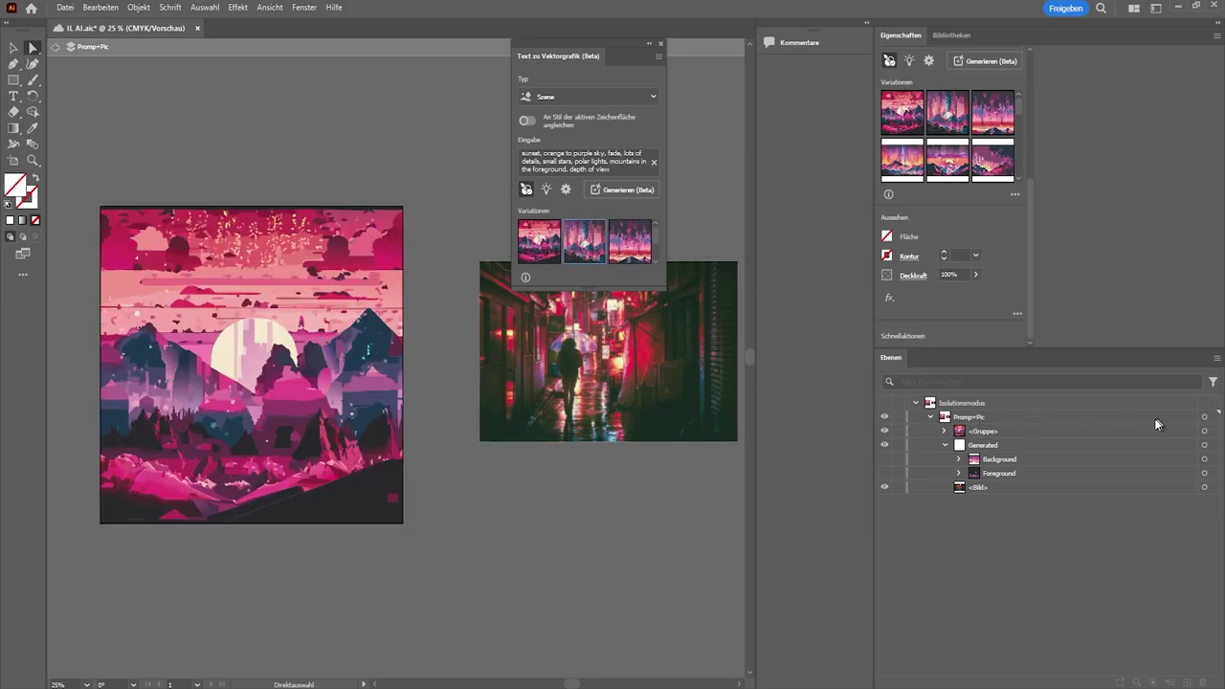
{"action": "left_click", "coordinate": [1204, 417]}
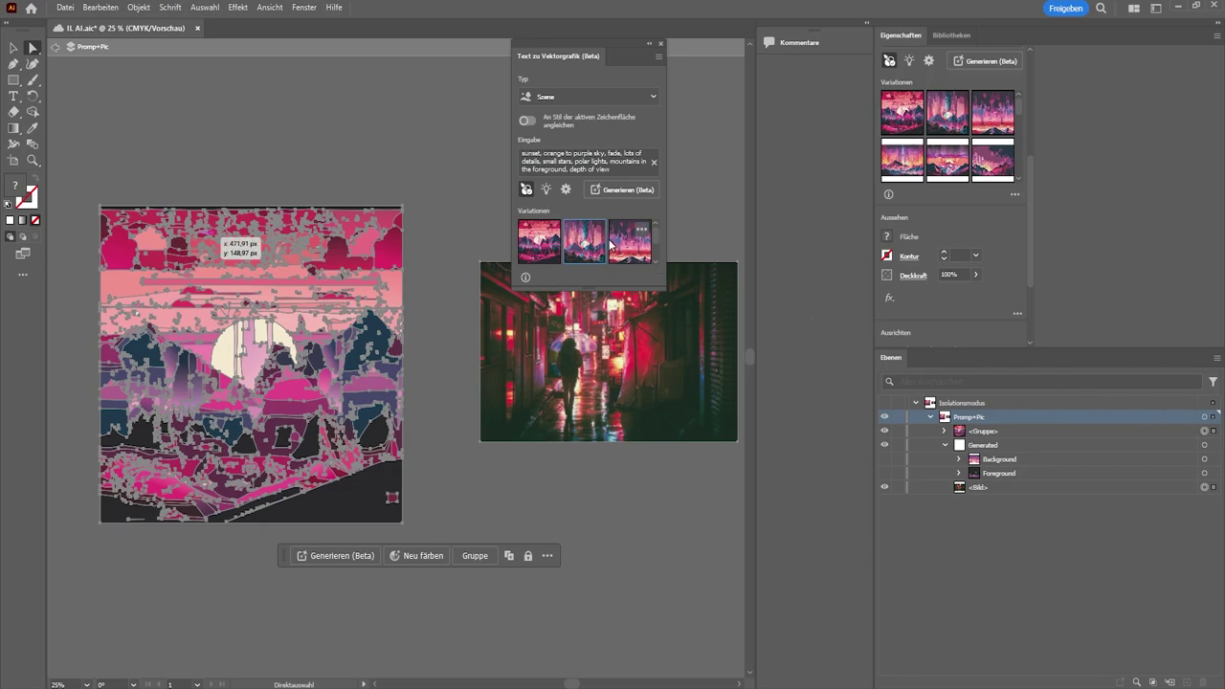
{"action": "left_click", "coordinate": [580, 250]}
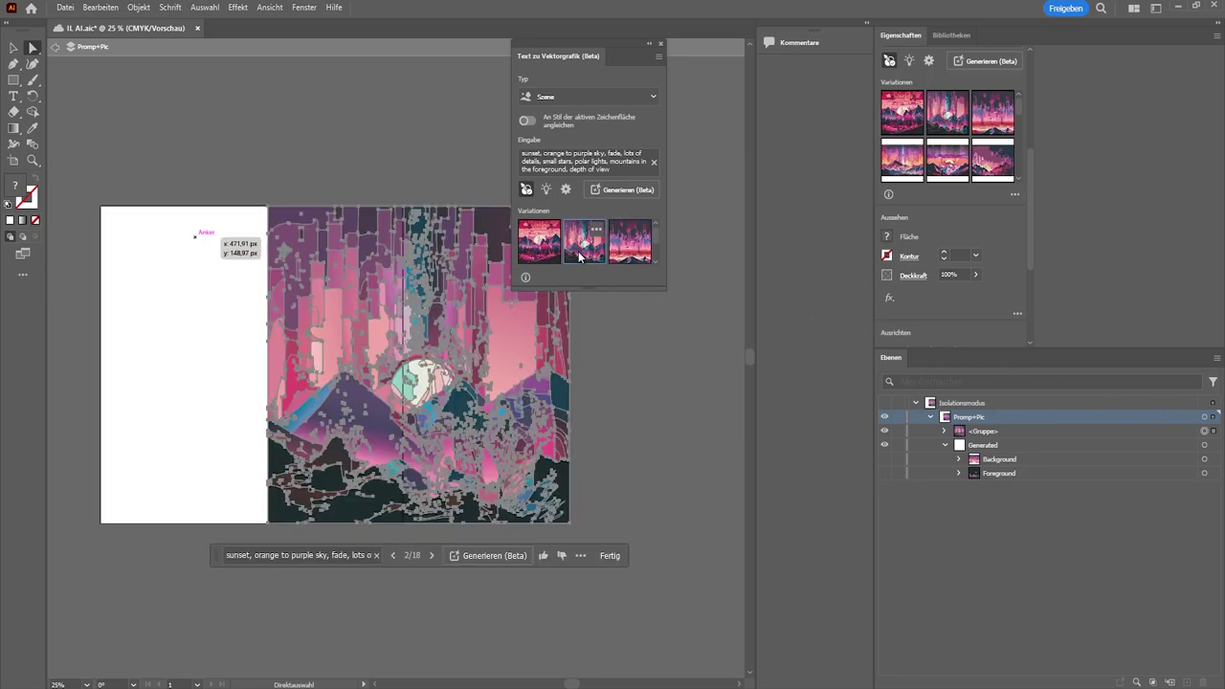
{"action": "left_click", "coordinate": [13, 48]}
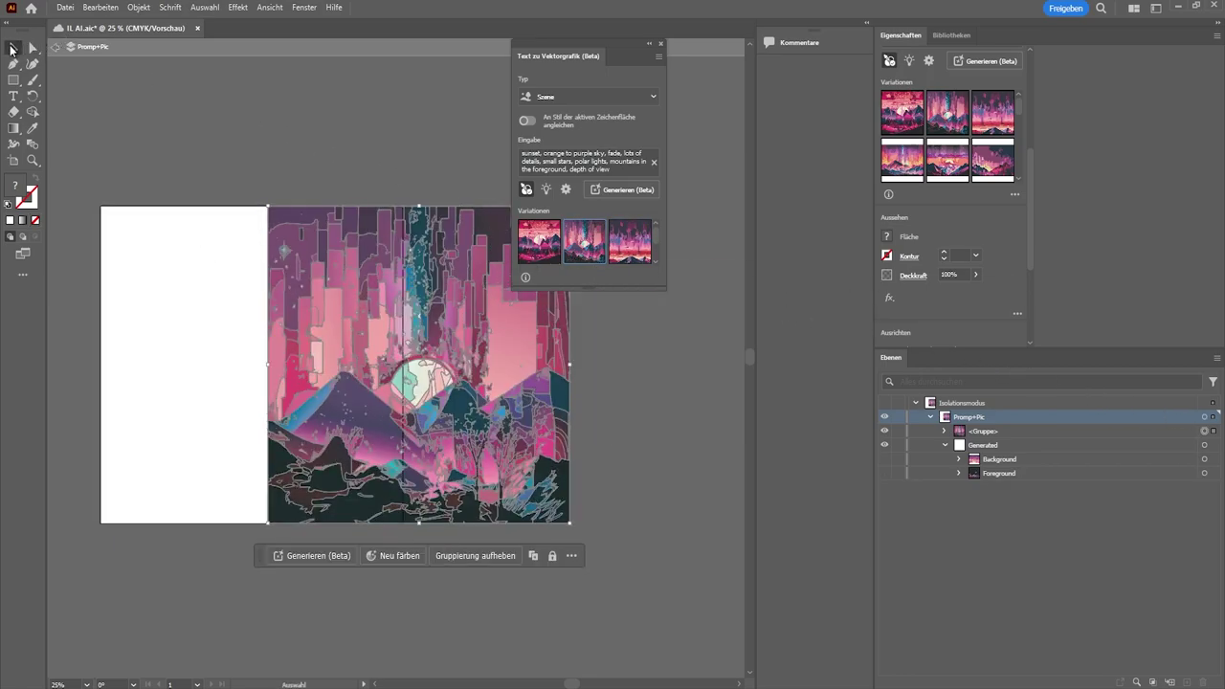
{"action": "left_click_drag", "start_coordinate": [354, 271], "coordinate": [187, 271]}
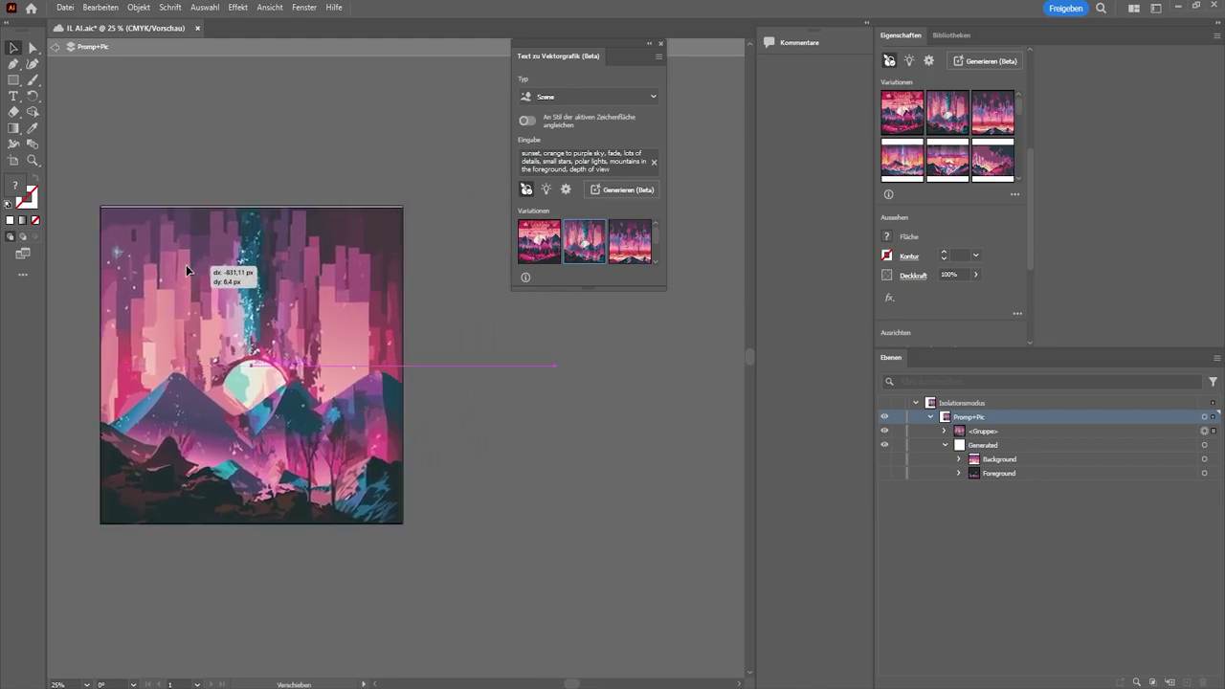
Try the first variation, undo back to the street photo, and exit isolation mode
{"action": "left_click", "coordinate": [56, 48]}
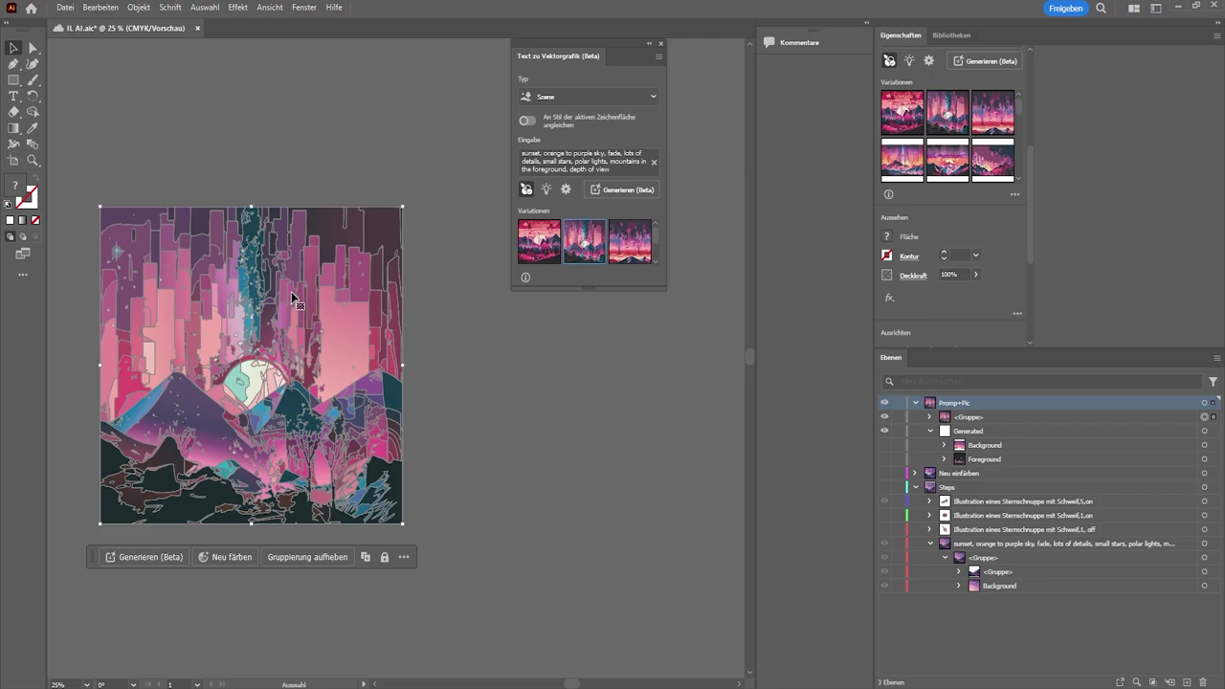
{"action": "left_click", "coordinate": [539, 241]}
{"action": "left_click", "coordinate": [385, 159]}
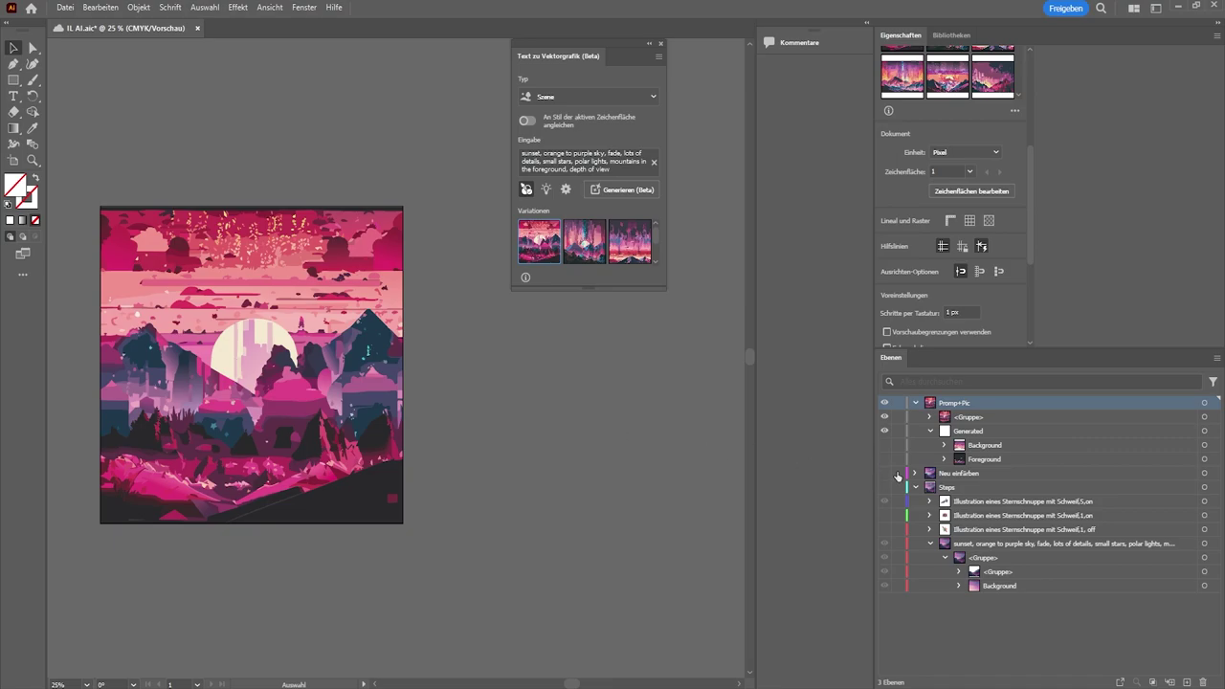
{"action": "key", "text": "ctrl+z"}
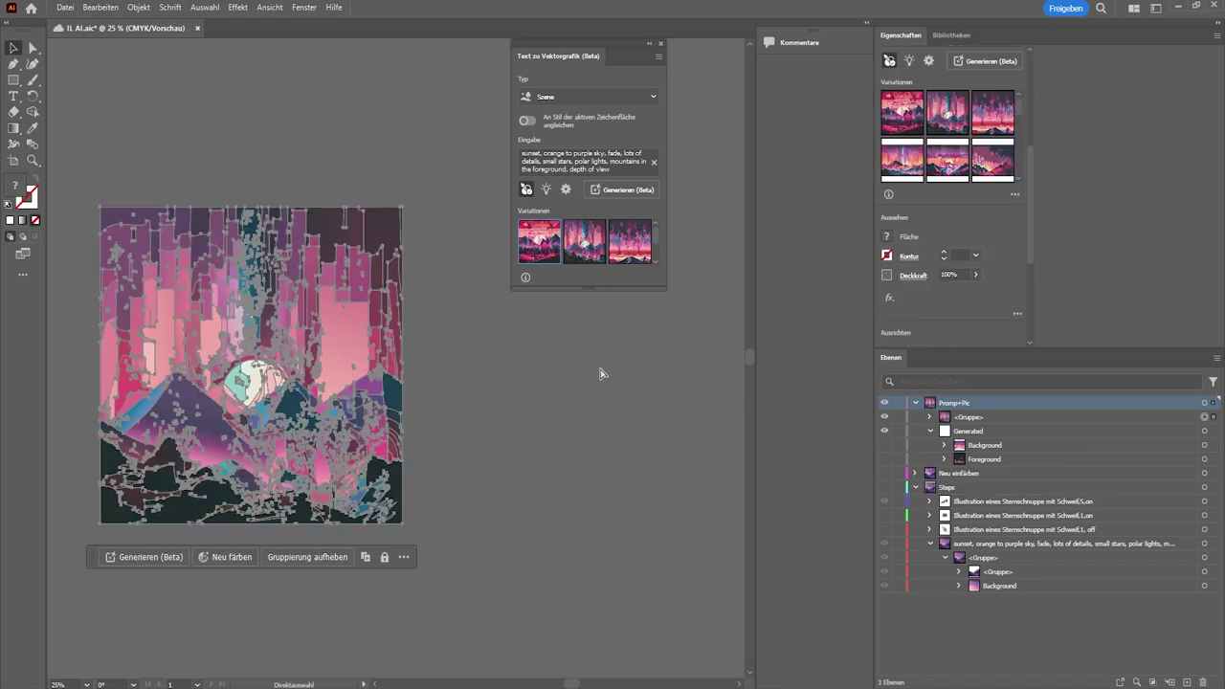
{"action": "key", "text": "ctrl+z"}
{"action": "key", "text": "ctrl+z"}
{"action": "key", "text": "ctrl+z"}
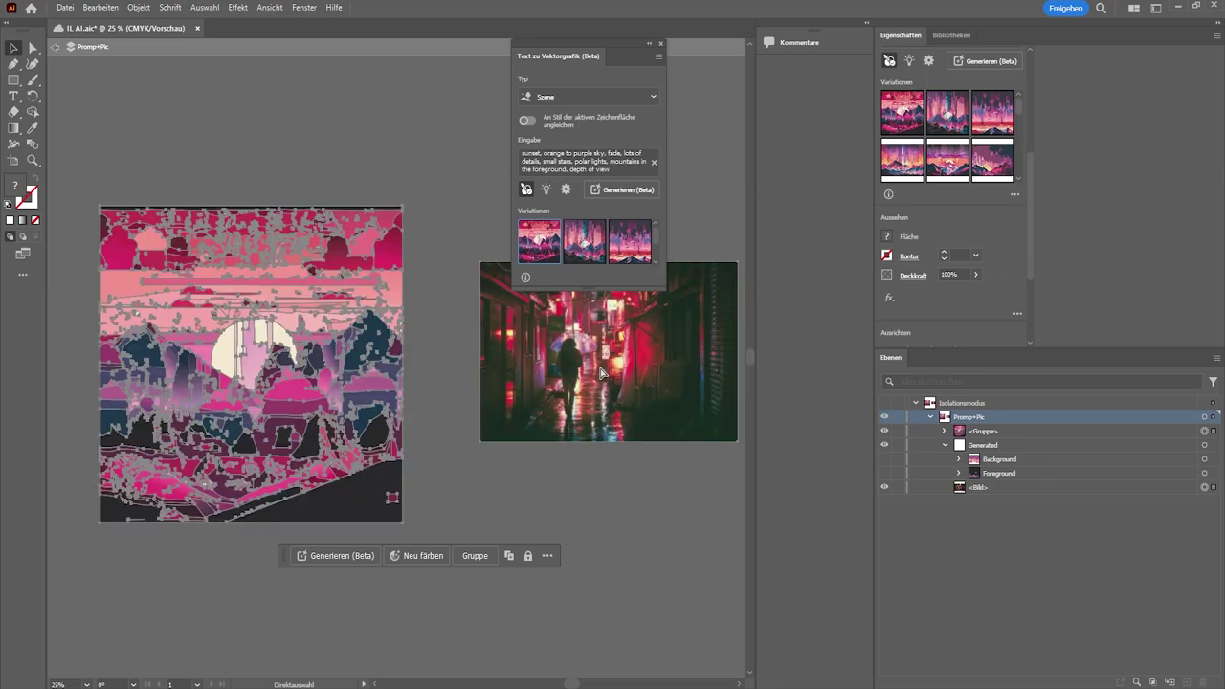
{"action": "key", "text": "ctrl+z"}
{"action": "mouse_move", "coordinate": [584, 241]}
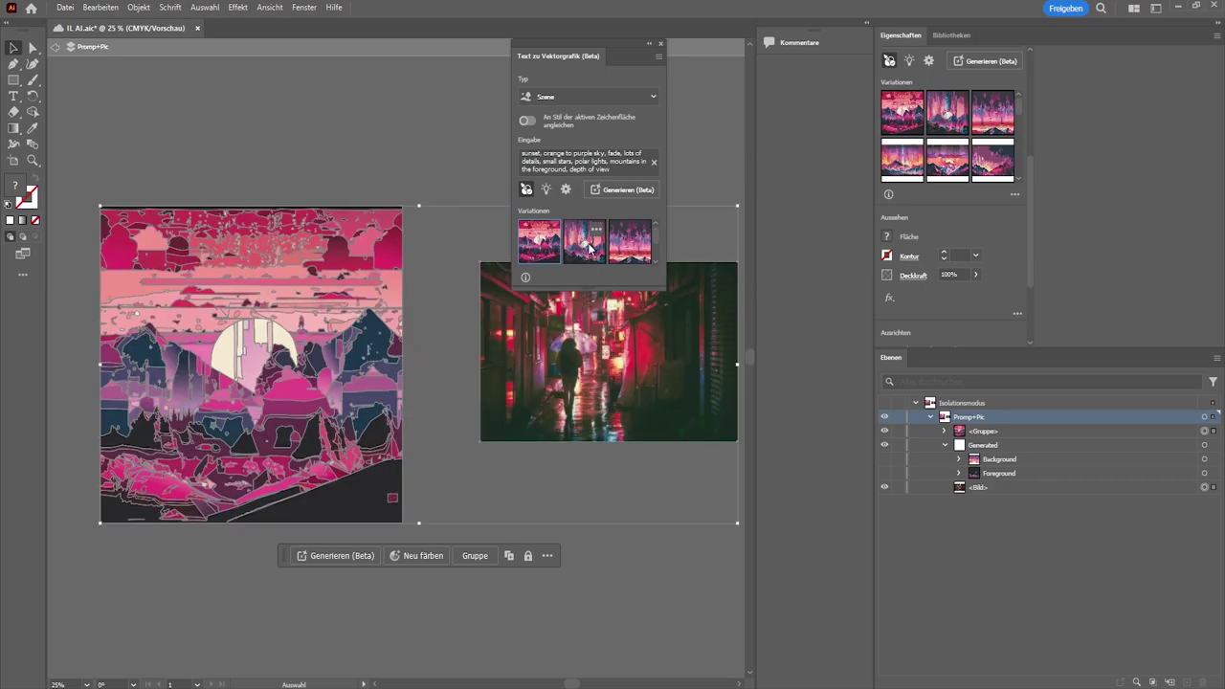
{"action": "left_click", "coordinate": [434, 150]}
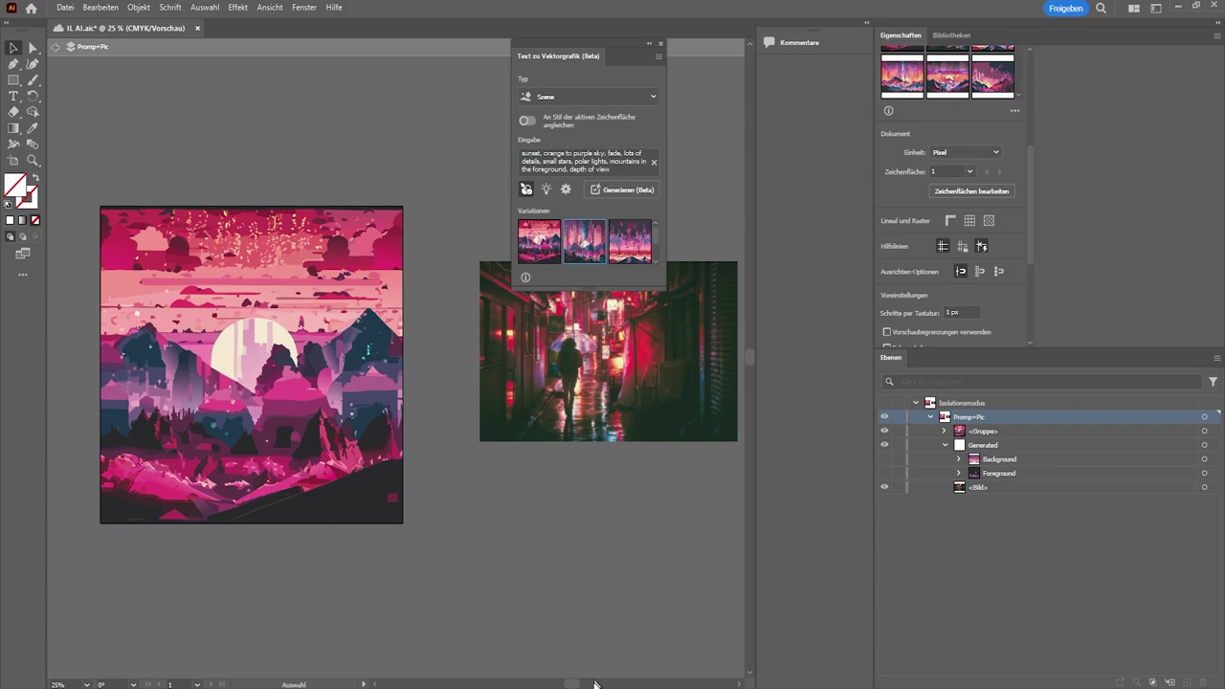
{"action": "left_click_drag", "start_coordinate": [571, 683], "coordinate": [561, 683]}
{"action": "scroll", "coordinate": [500, 558], "scroll_direction": "up", "scroll_amount": 1}
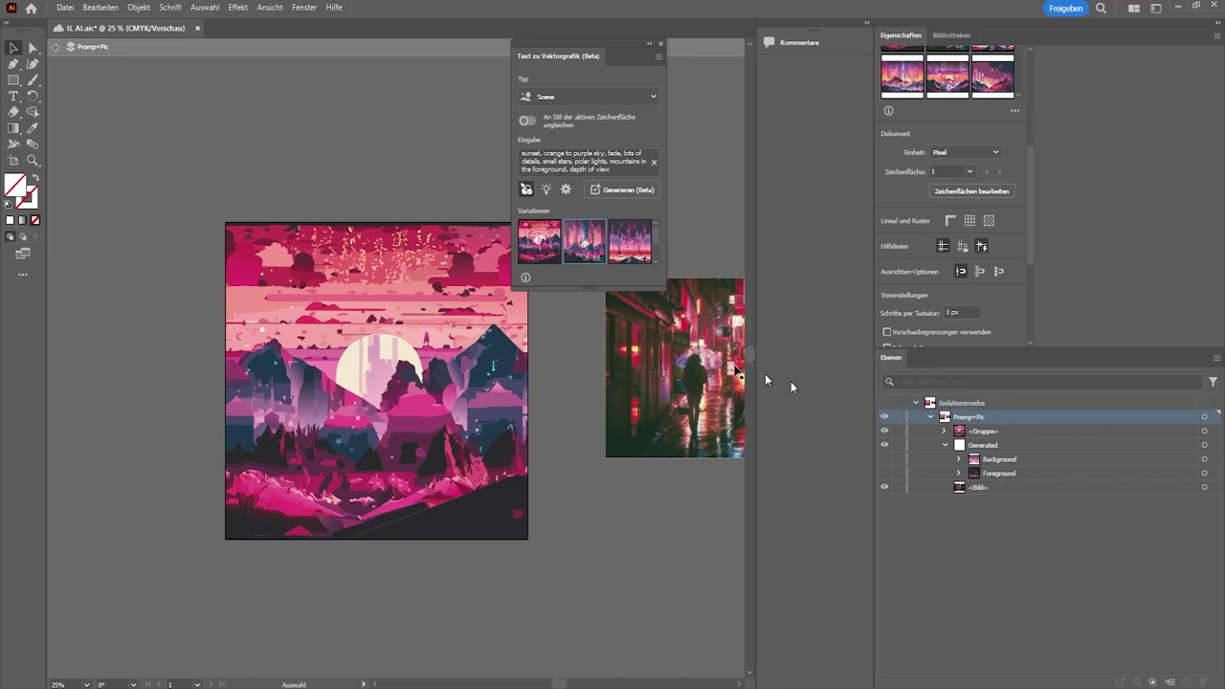
{"action": "left_click", "coordinate": [55, 46]}
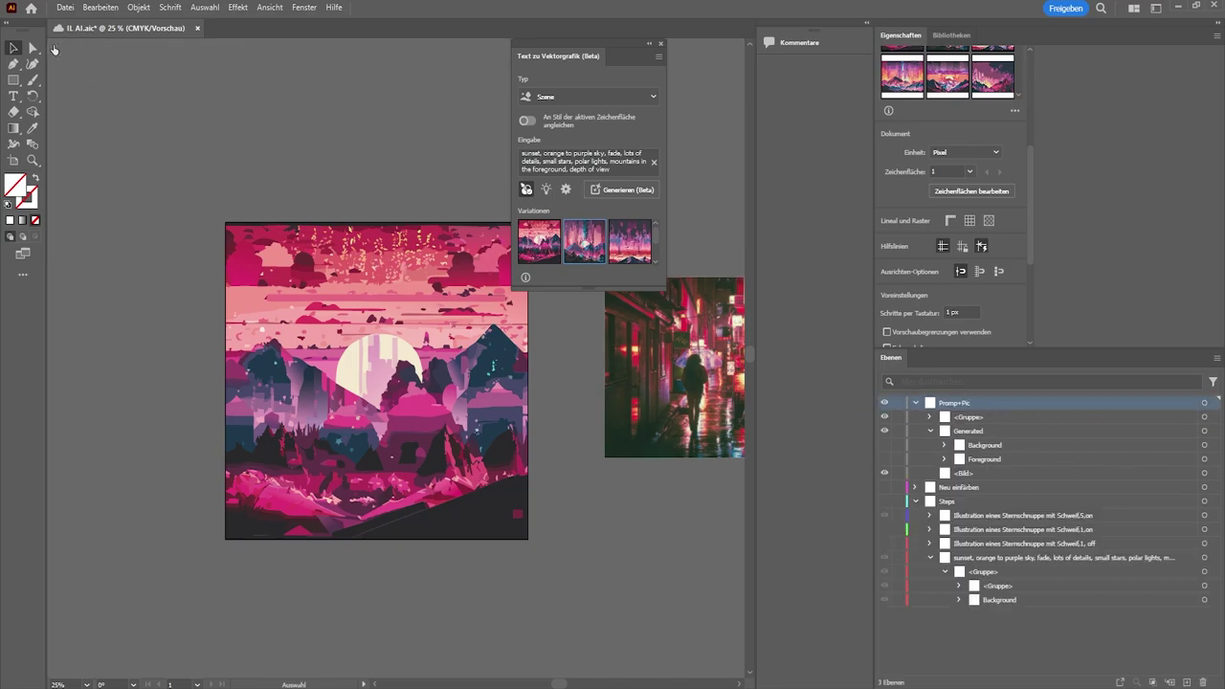
Add a new layer, hide Prompt+Pic, and draw an artboard-sized rectangle
{"action": "left_click", "coordinate": [1158, 682]}
{"action": "left_click", "coordinate": [884, 417]}
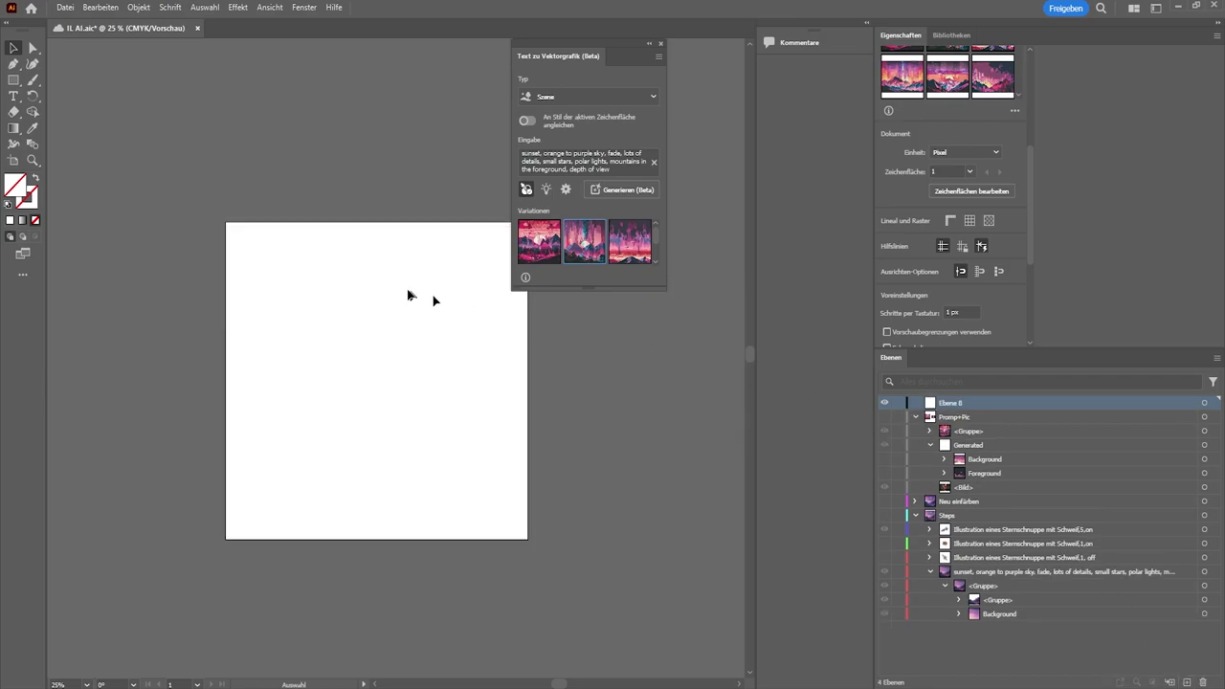
{"action": "left_click", "coordinate": [14, 79]}
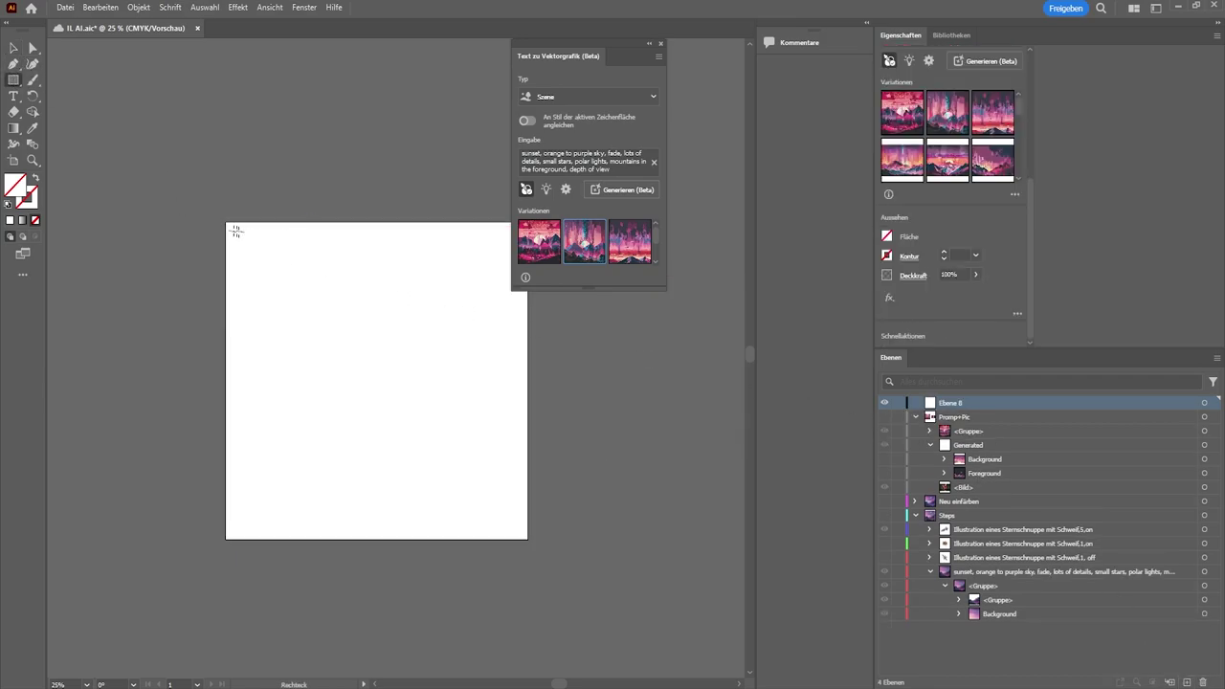
{"action": "left_click_drag", "start_coordinate": [226, 223], "coordinate": [529, 541]}
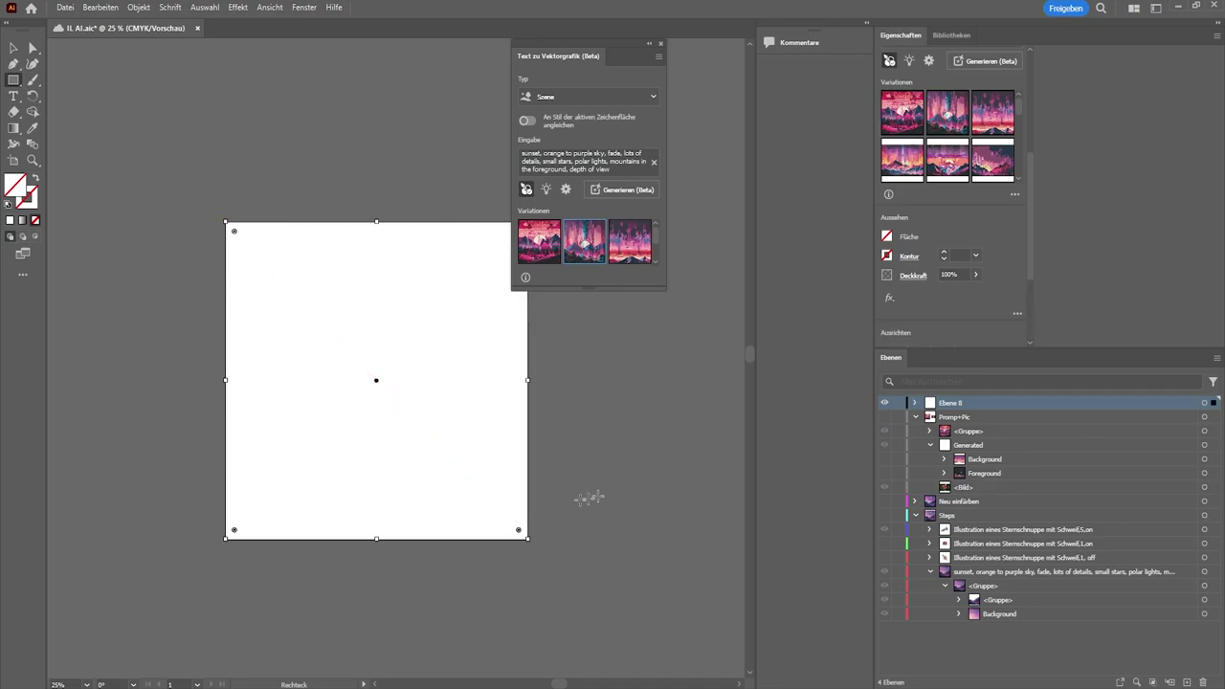
Turn off the style reference, set the type to Symbol, and start the prompt 'Glühb'
{"action": "left_click_drag", "start_coordinate": [597, 46], "coordinate": [648, 119]}
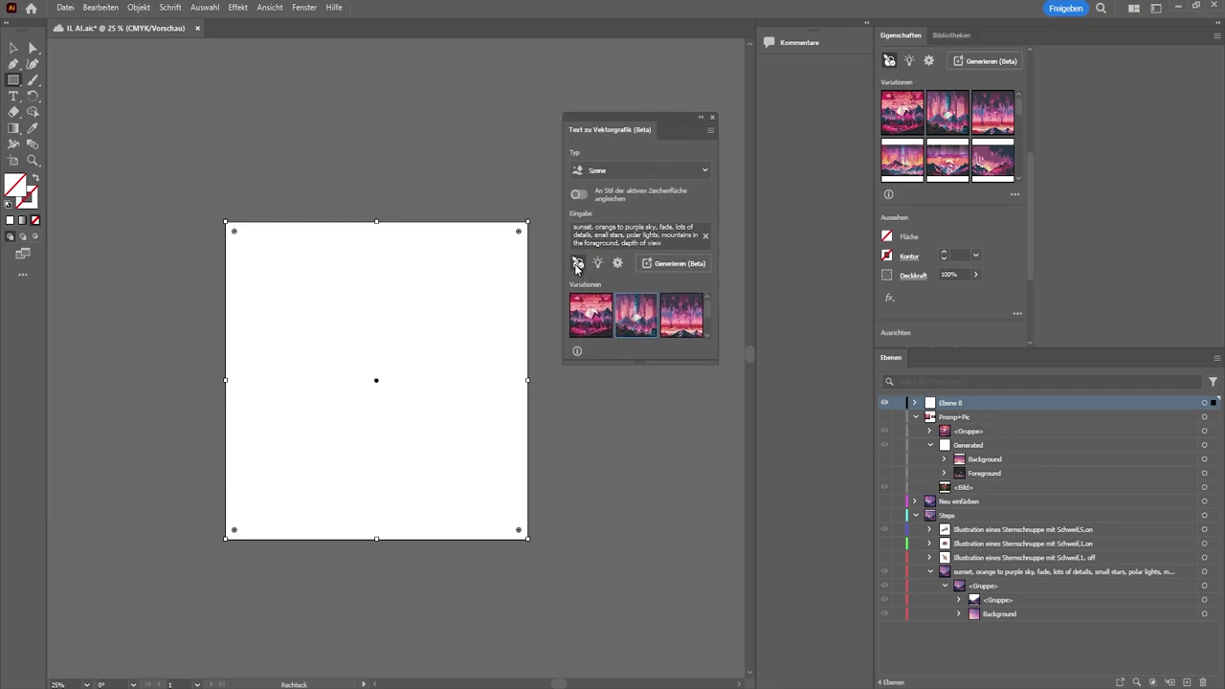
{"action": "left_click", "coordinate": [578, 262]}
{"action": "left_click", "coordinate": [617, 170]}
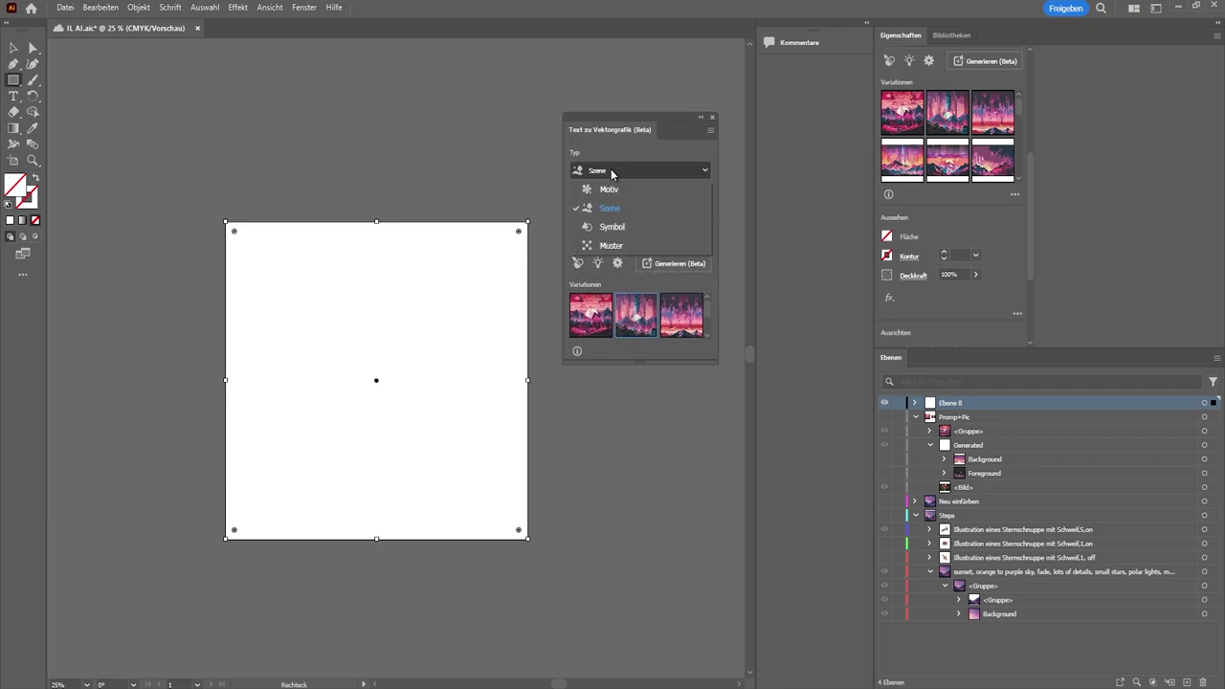
{"action": "left_click", "coordinate": [624, 228]}
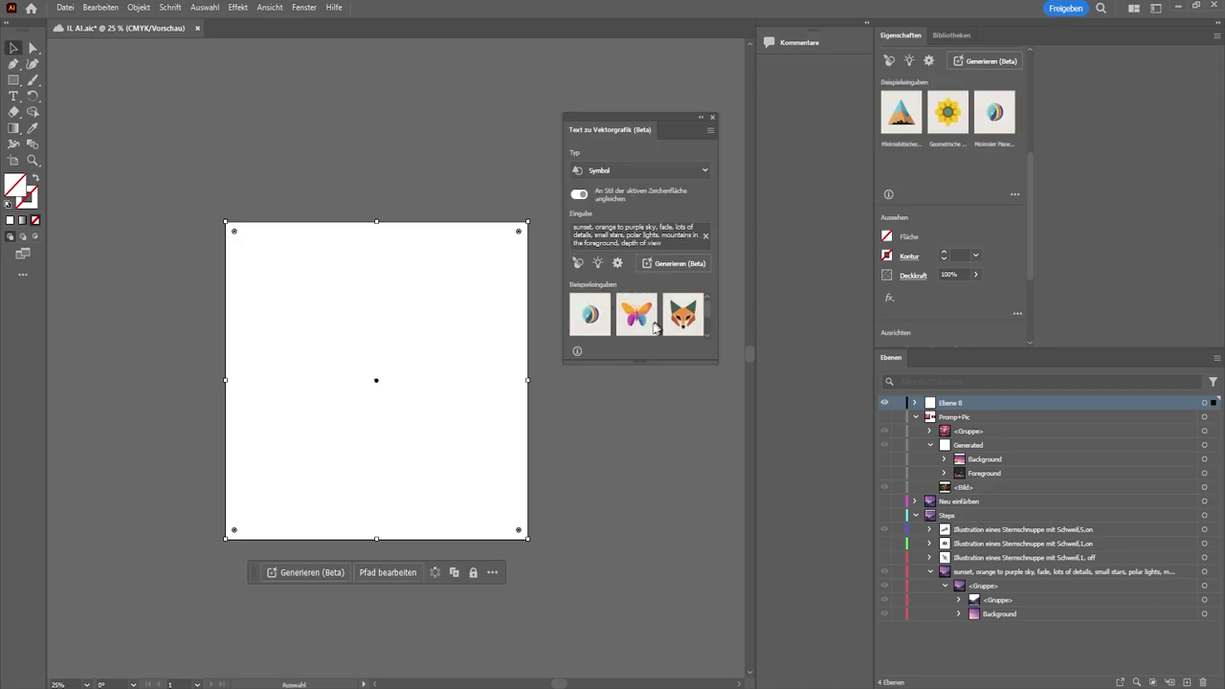
{"action": "left_click_drag", "start_coordinate": [708, 316], "coordinate": [710, 337]}
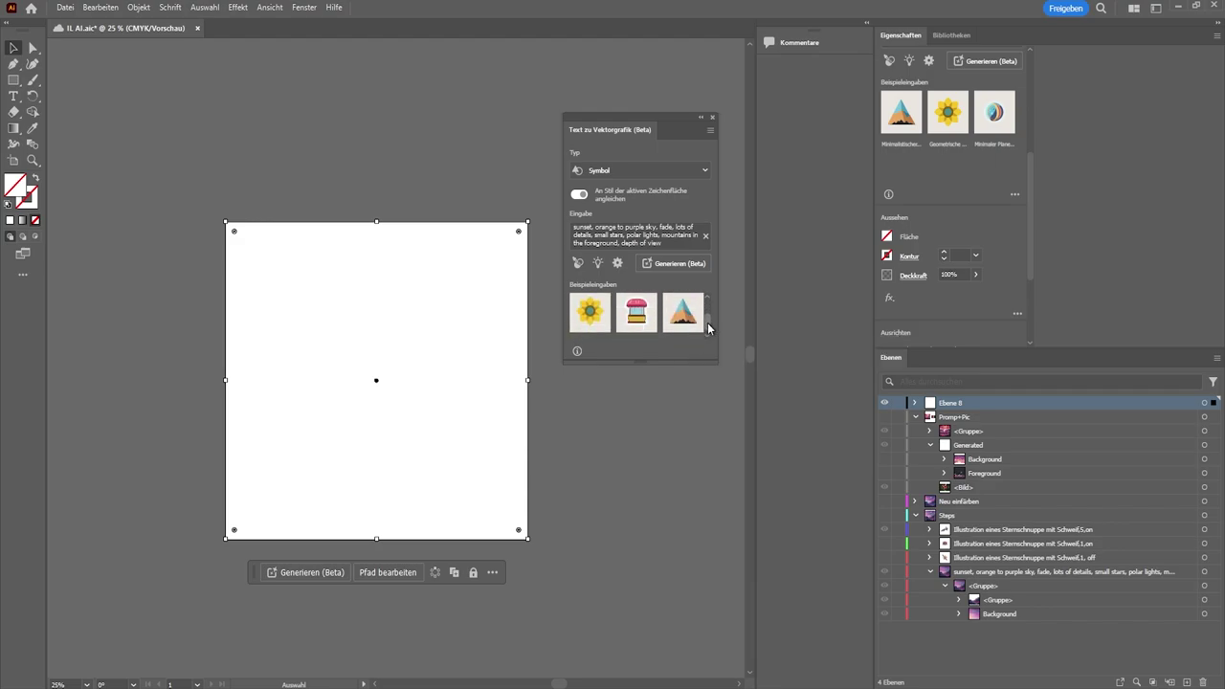
{"action": "scroll", "coordinate": [709, 327], "scroll_direction": "up", "scroll_amount": 3}
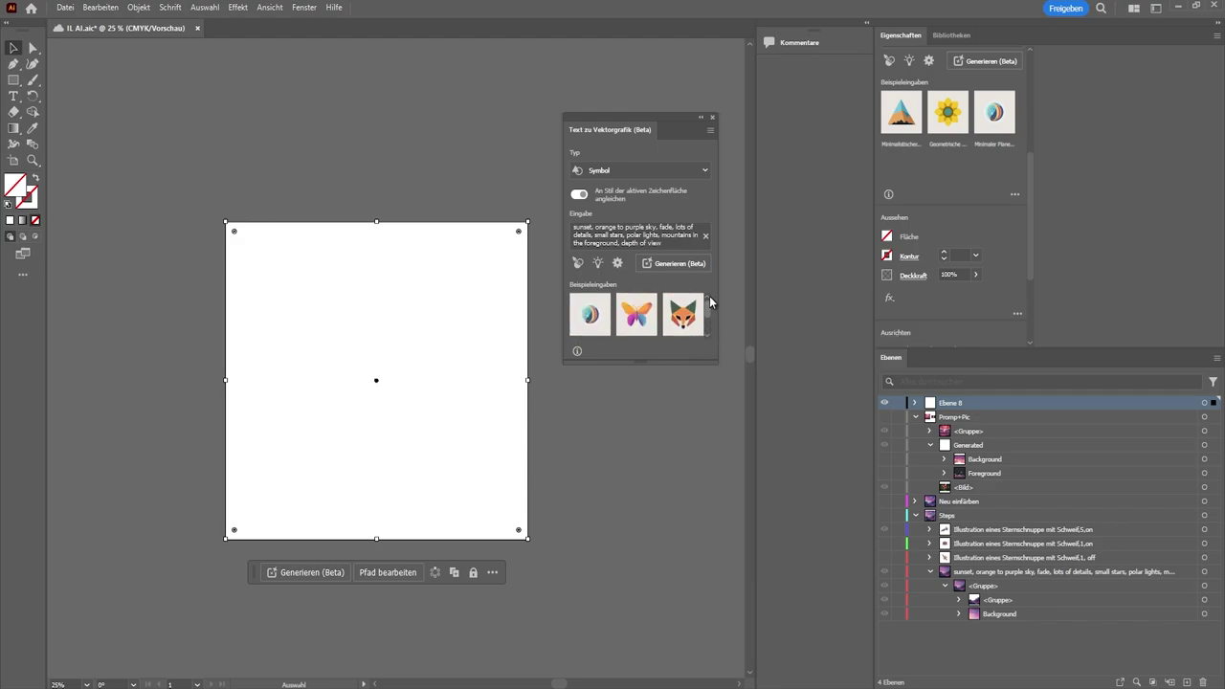
{"action": "left_click_drag", "start_coordinate": [670, 243], "coordinate": [518, 203]}
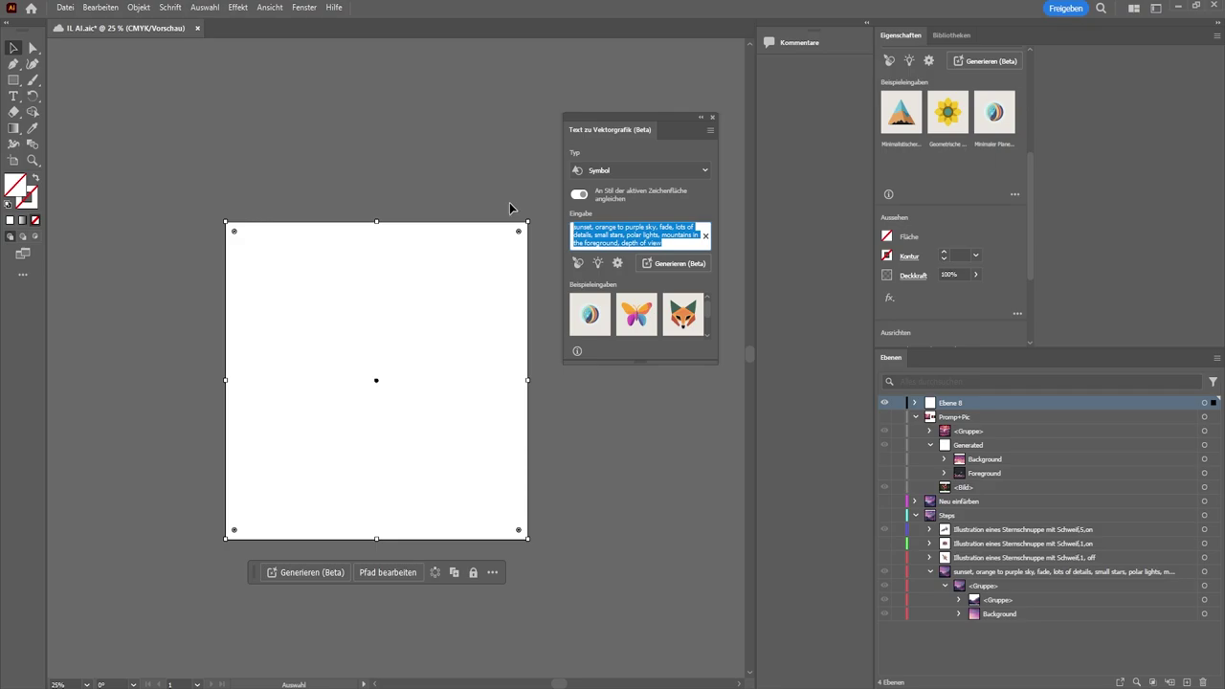
{"action": "type", "text": "Glühb"}
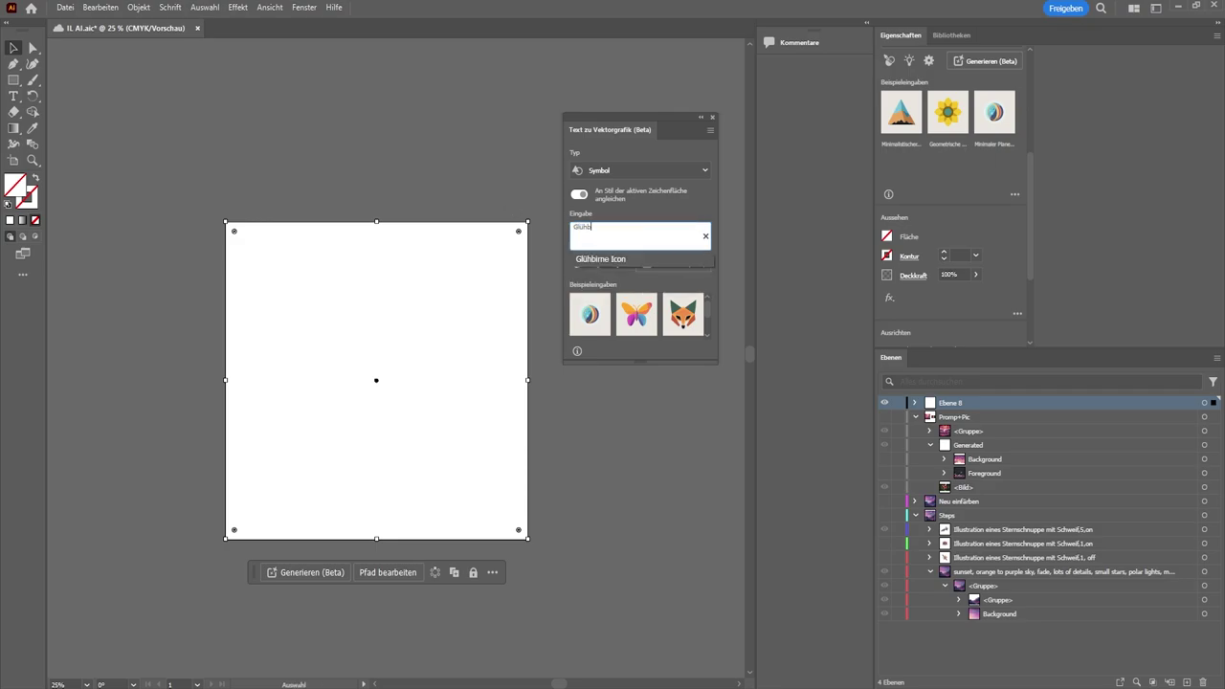
Generate 'Glühbirne Icon' at higher detail and apply the yellow lightbulb-in-a-circle variation
{"action": "left_click", "coordinate": [606, 259]}
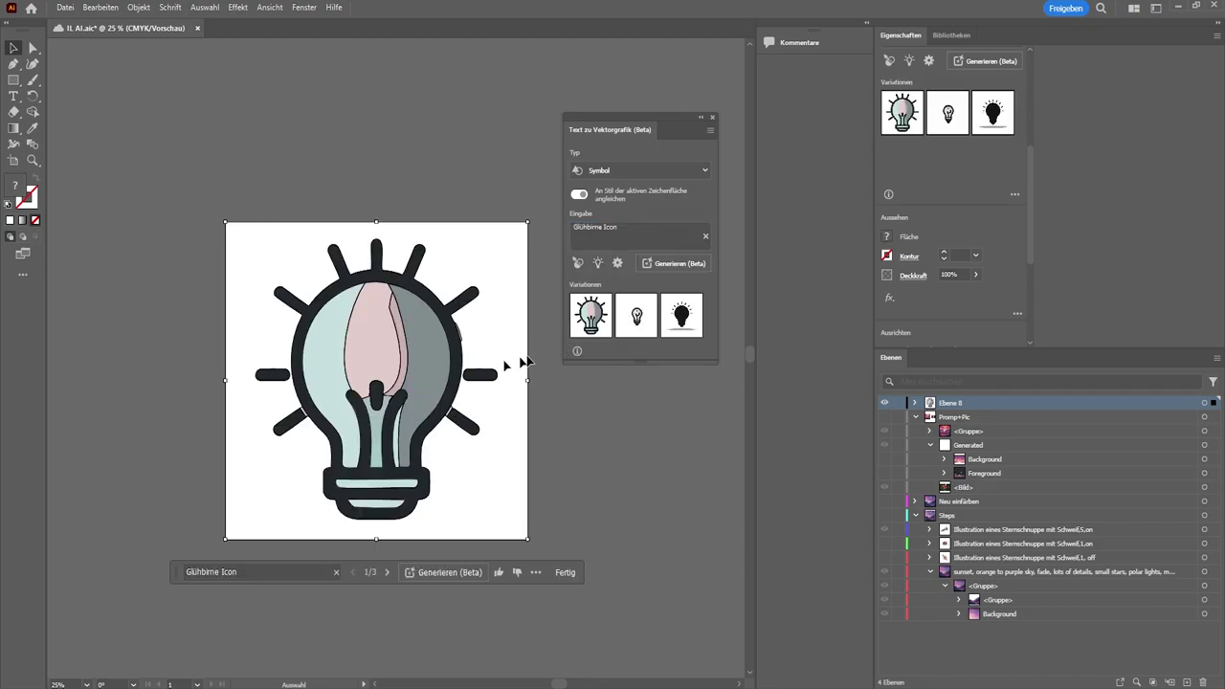
{"action": "left_click", "coordinate": [639, 328]}
{"action": "left_click", "coordinate": [682, 320]}
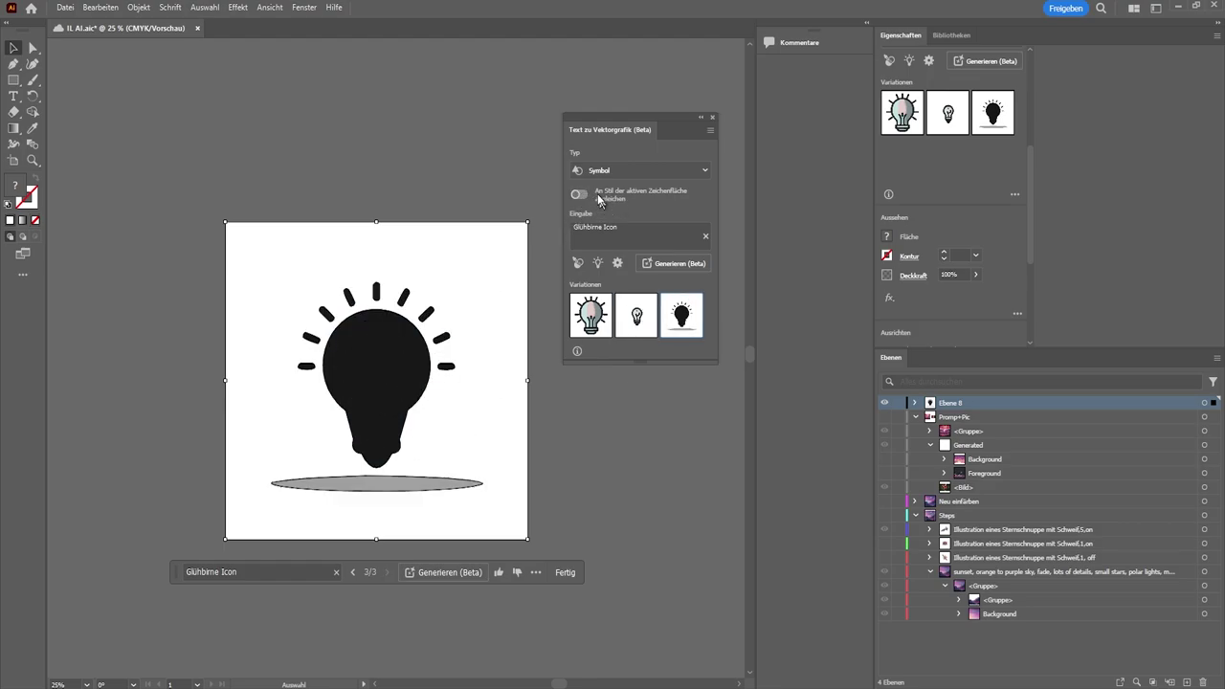
{"action": "left_click", "coordinate": [598, 263]}
{"action": "left_click", "coordinate": [668, 268]}
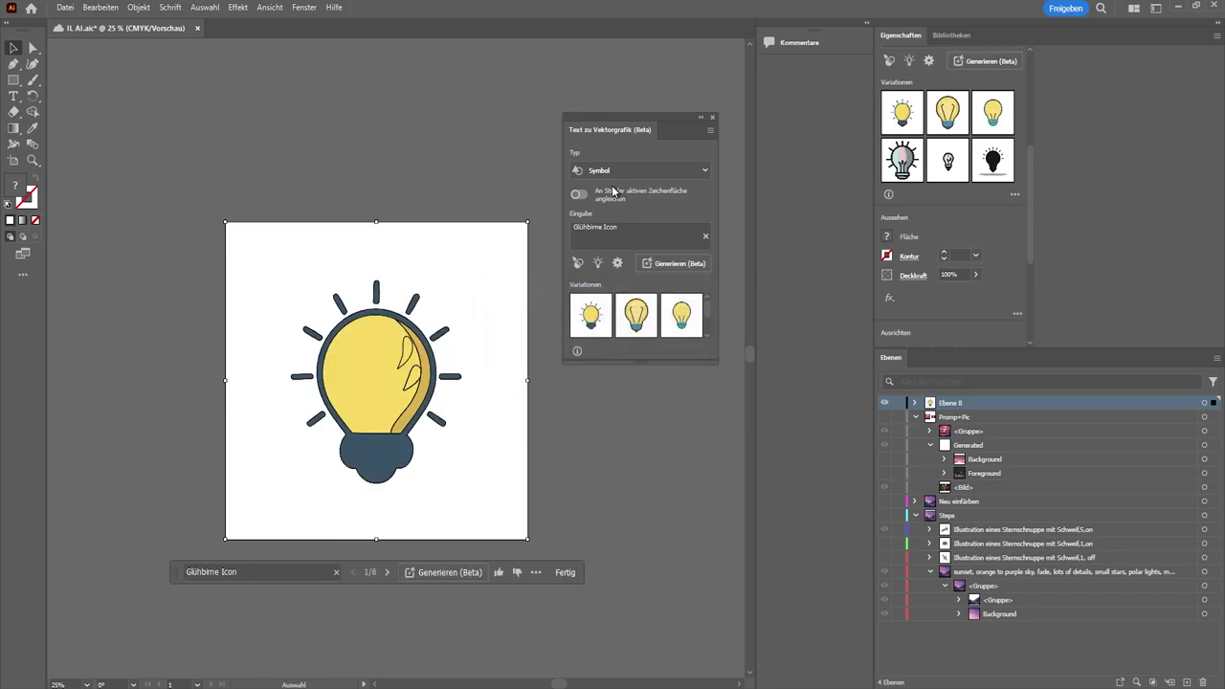
{"action": "left_click", "coordinate": [639, 324]}
{"action": "left_click", "coordinate": [689, 326]}
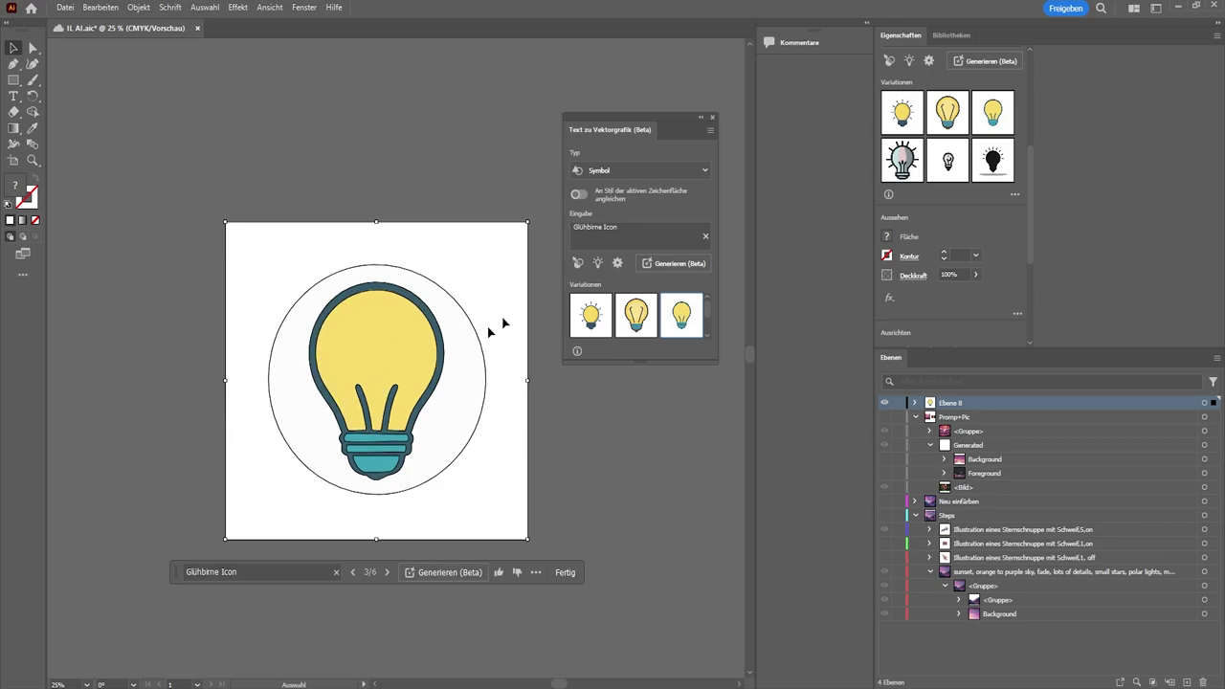
{"action": "left_click", "coordinate": [614, 170]}
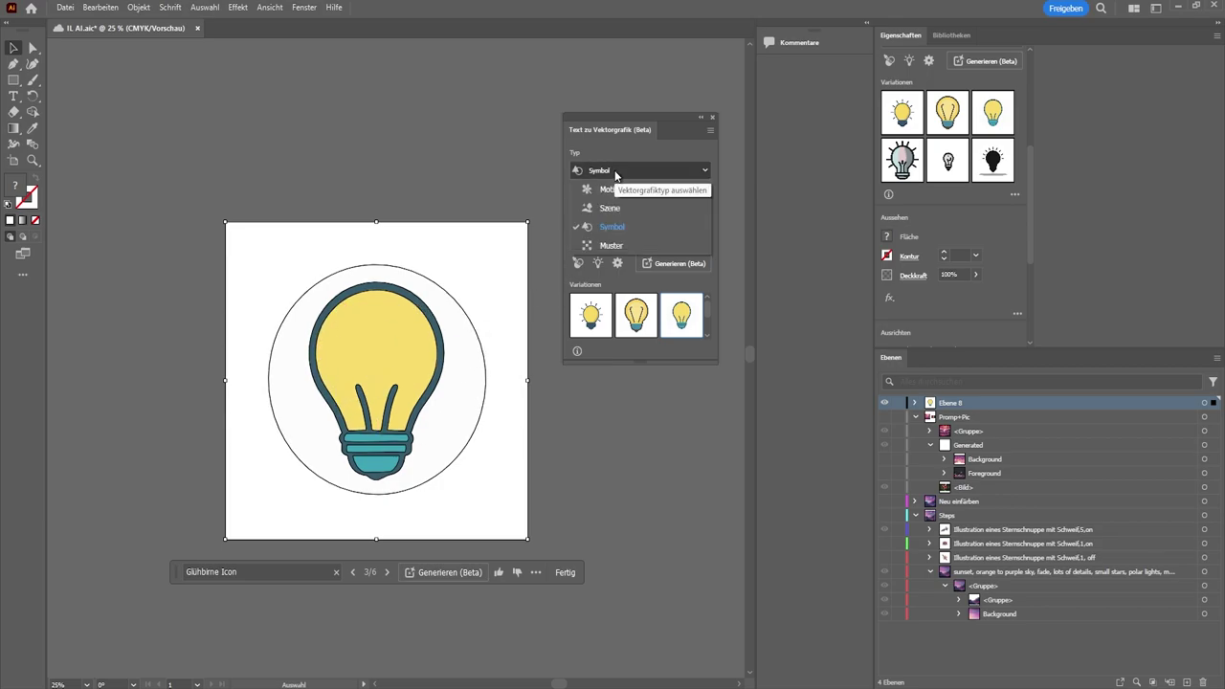
Switch generation to Muster, reveal the example patterns, and select the old prompt for replacement
{"action": "left_click", "coordinate": [609, 246]}
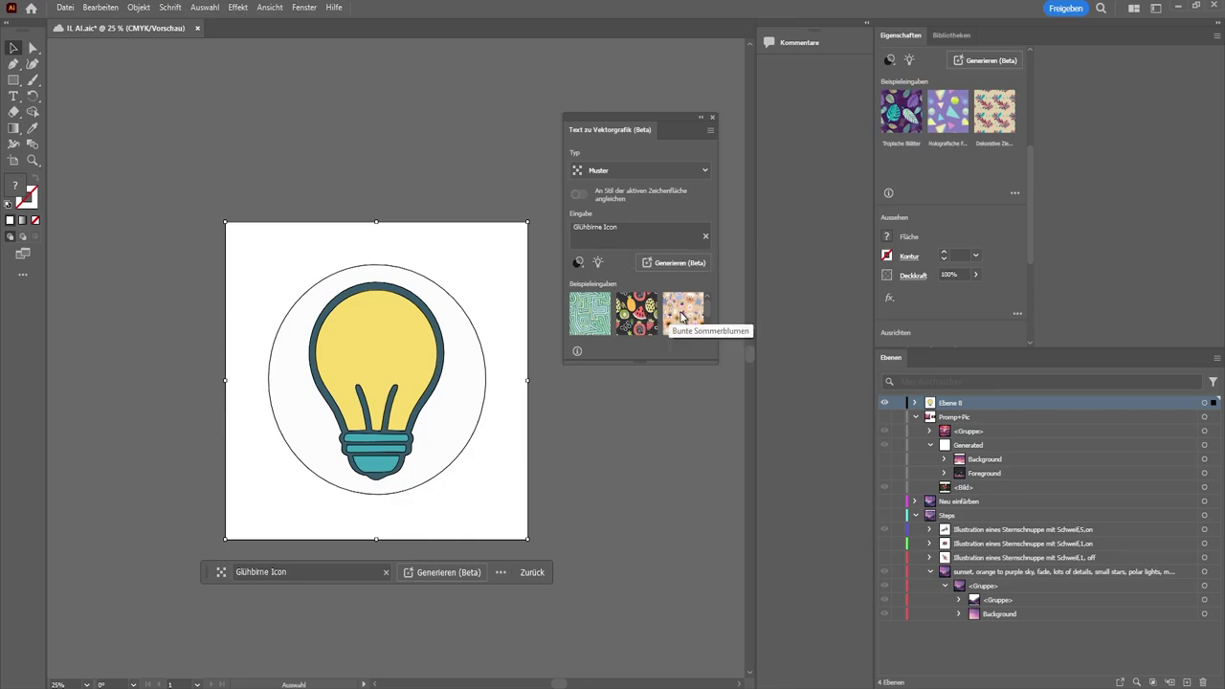
{"action": "scroll", "coordinate": [682, 316], "scroll_direction": "down", "scroll_amount": 2}
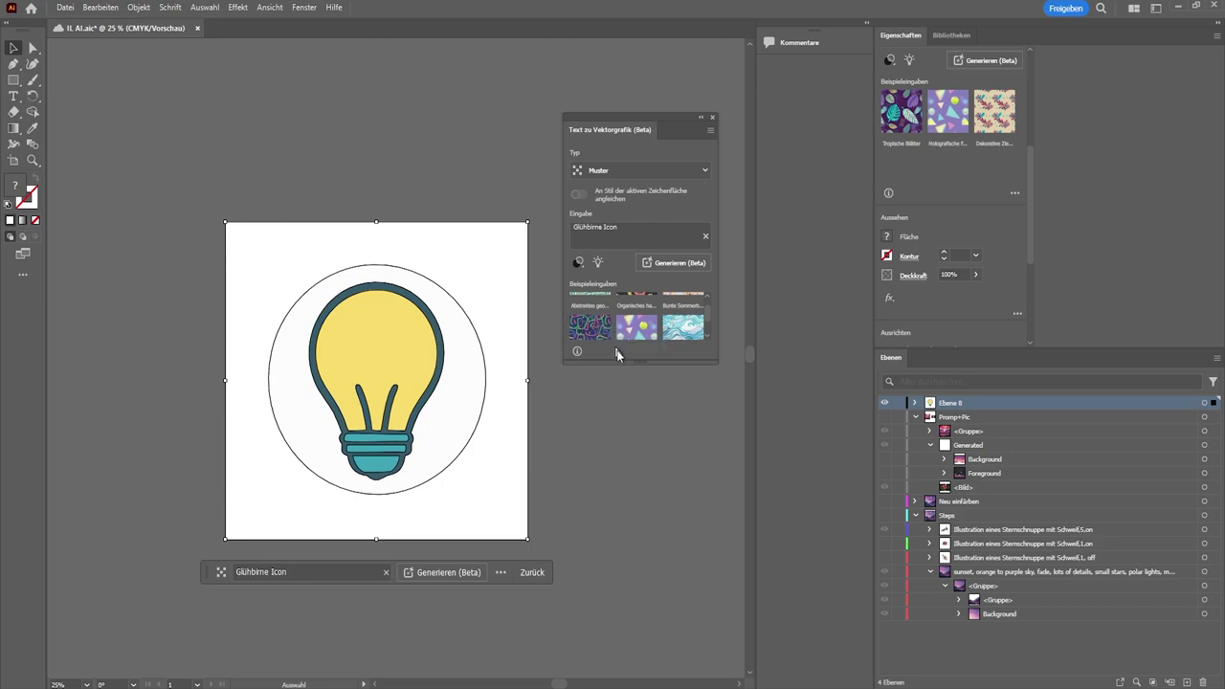
{"action": "left_click_drag", "start_coordinate": [631, 359], "coordinate": [631, 553]}
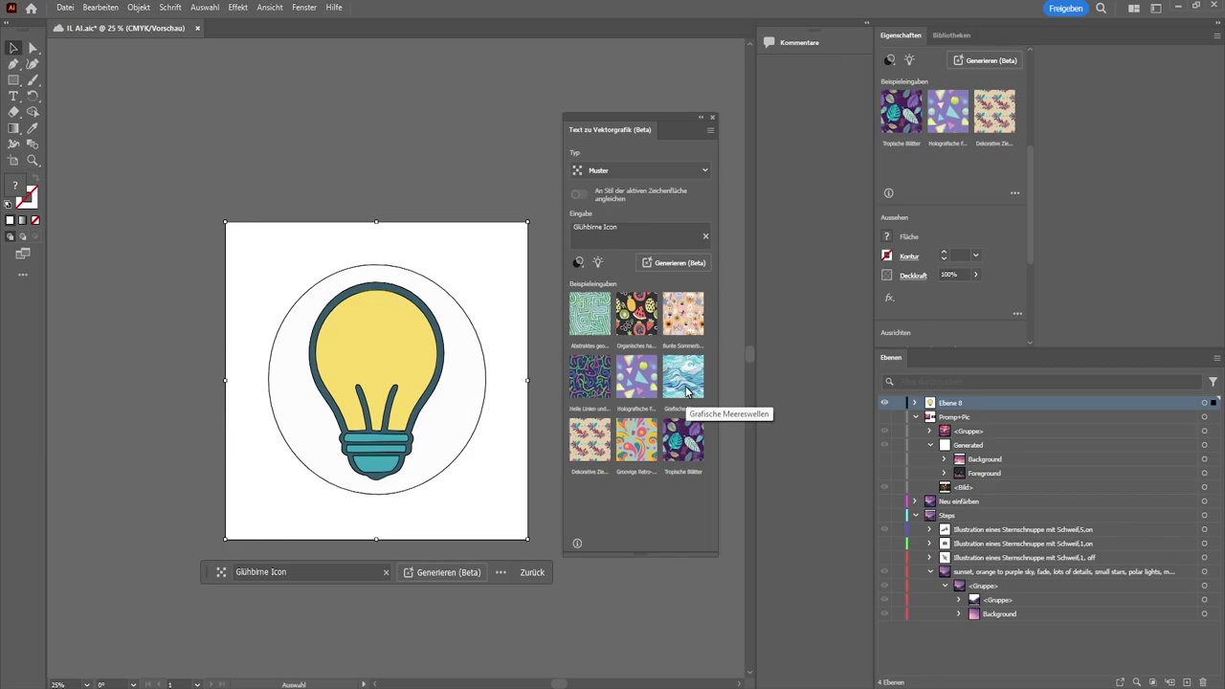
{"action": "left_click", "coordinate": [628, 227]}
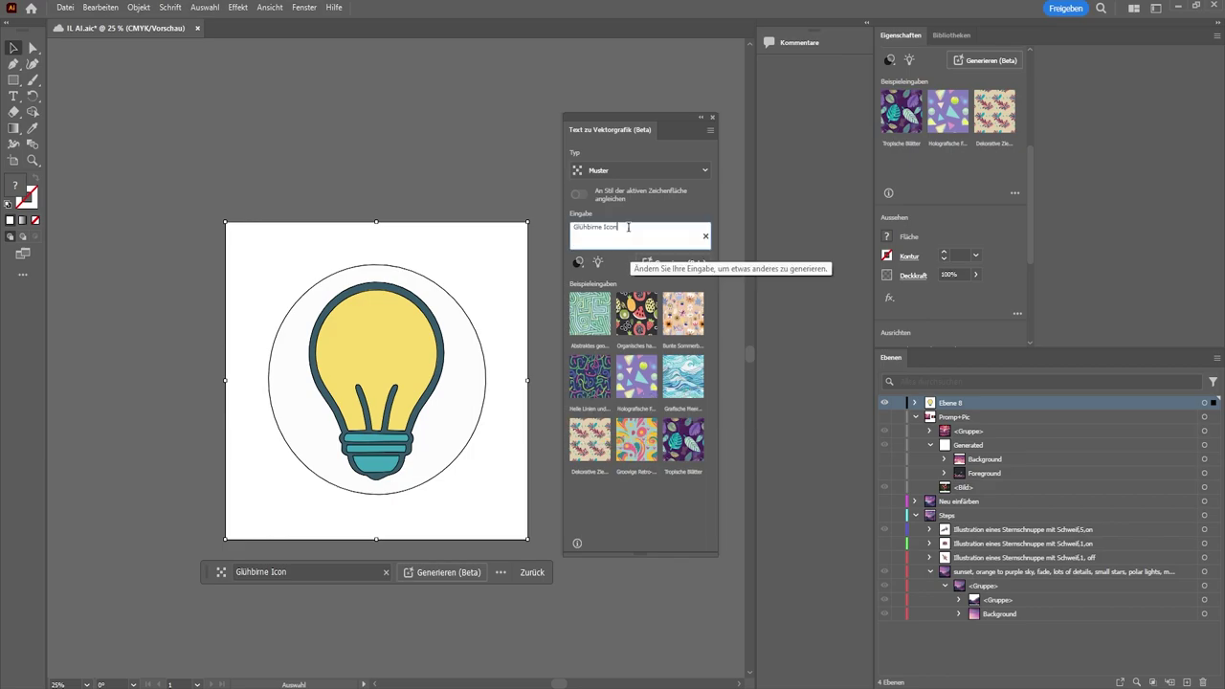
{"action": "triple_click", "coordinate": [627, 227]}
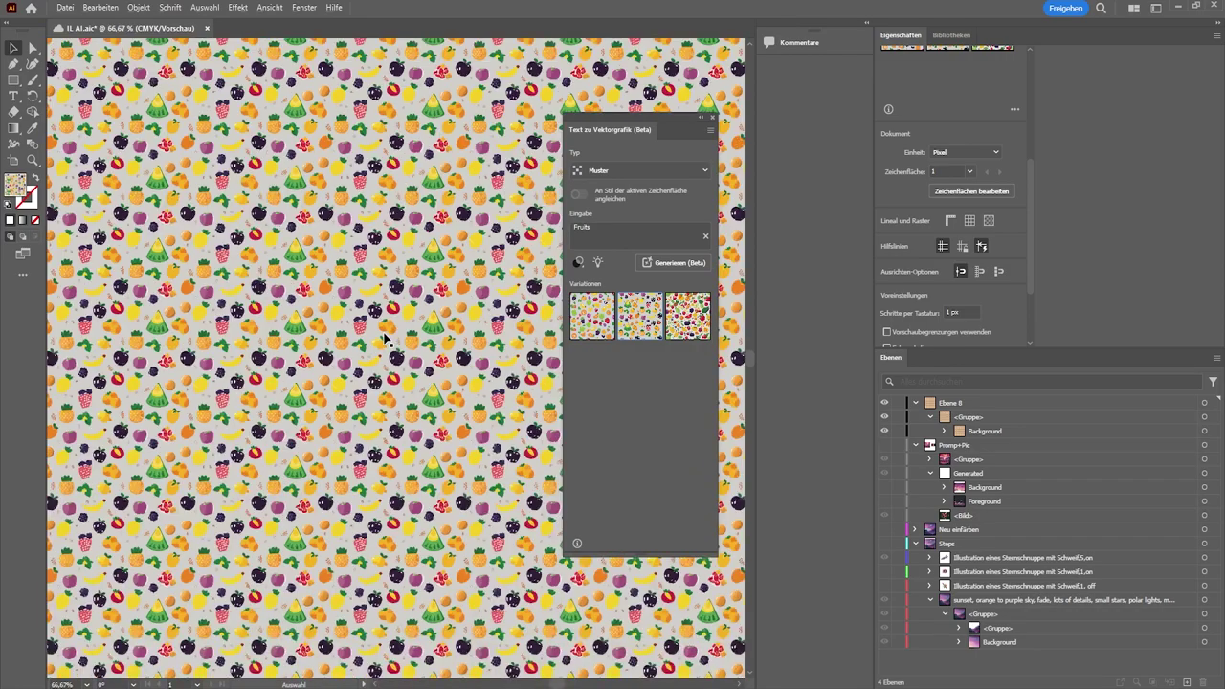
Replace the prompt with 'cars' and apply the beige third cars pattern variation
{"action": "key", "text": "ctrl+minus"}
{"action": "key", "text": "ctrl+minus"}
{"action": "left_click", "coordinate": [599, 233]}
{"action": "double_click", "coordinate": [599, 234]}
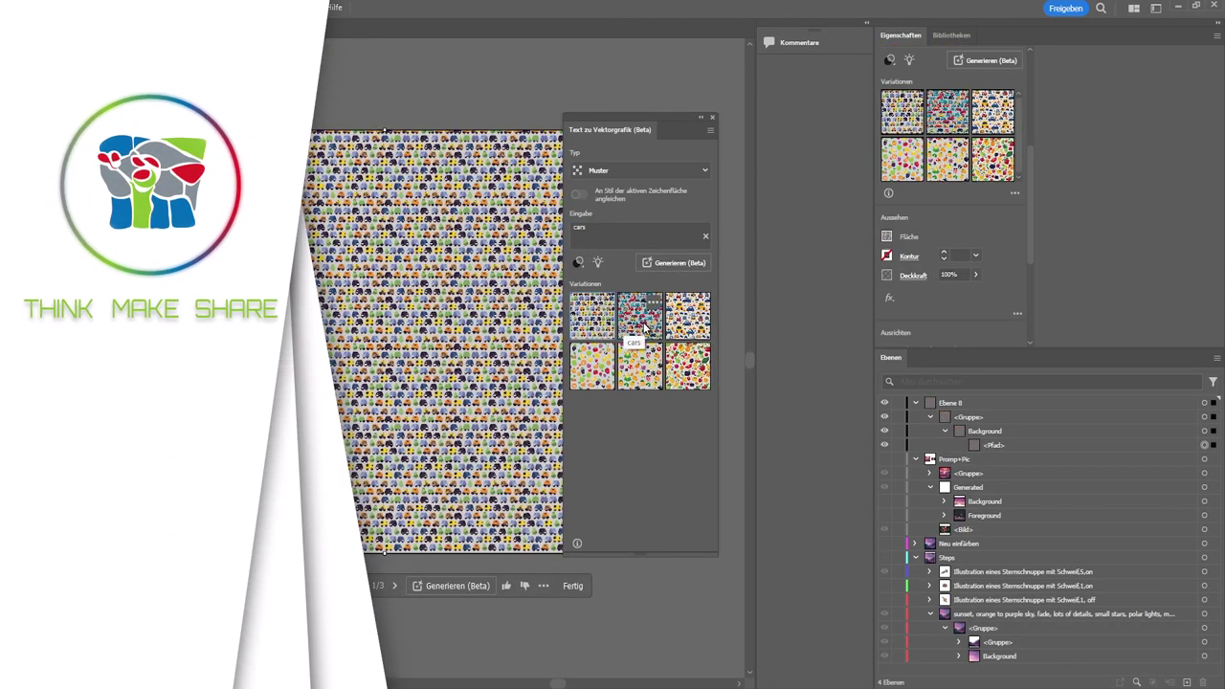
{"action": "left_click", "coordinate": [646, 328]}
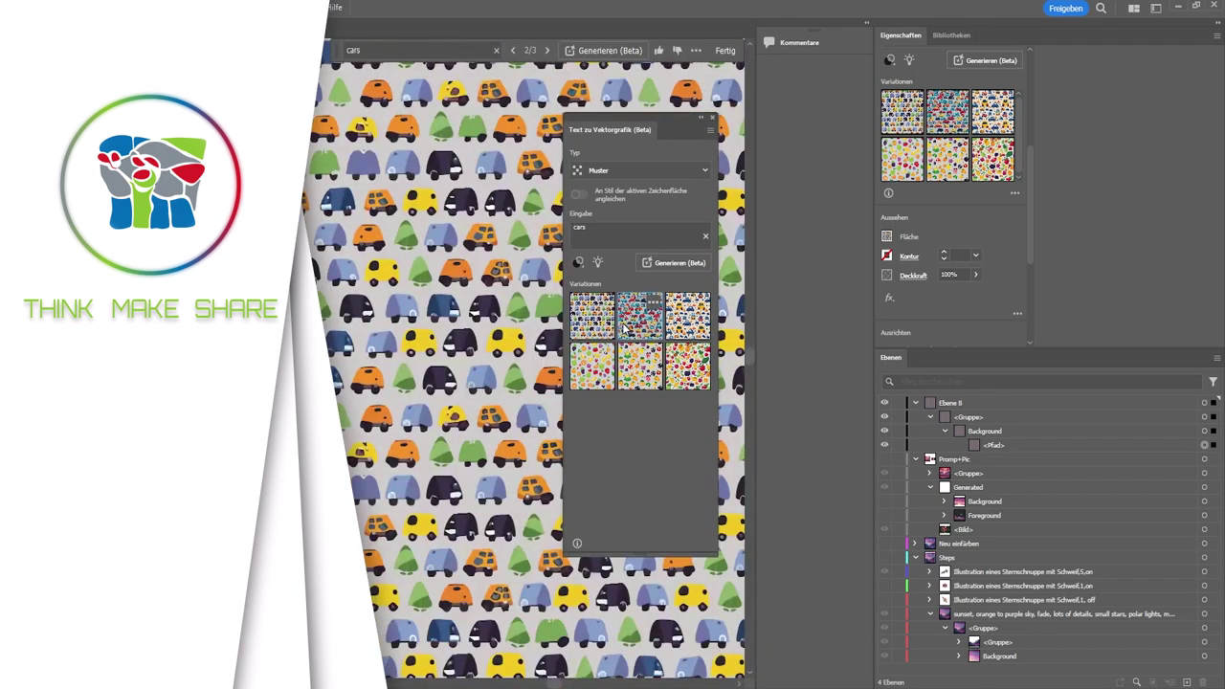
{"action": "left_click", "coordinate": [693, 333]}
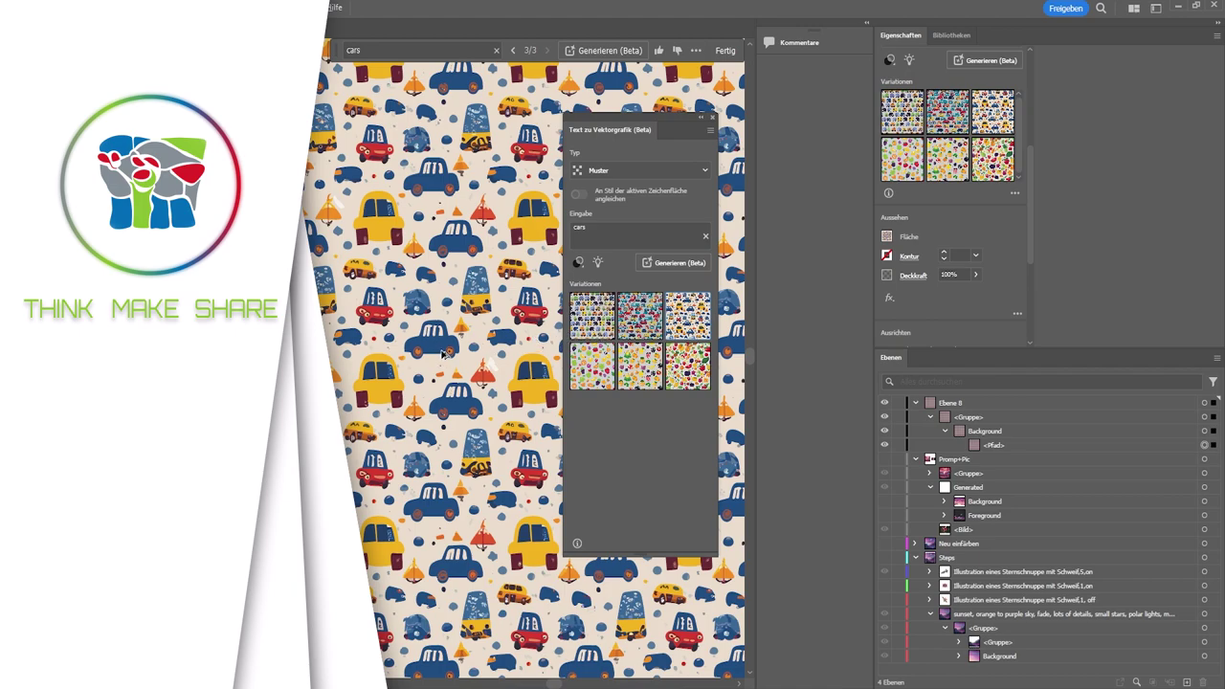
{"action": "scroll", "coordinate": [431, 327], "scroll_direction": "down", "scroll_amount": 3}
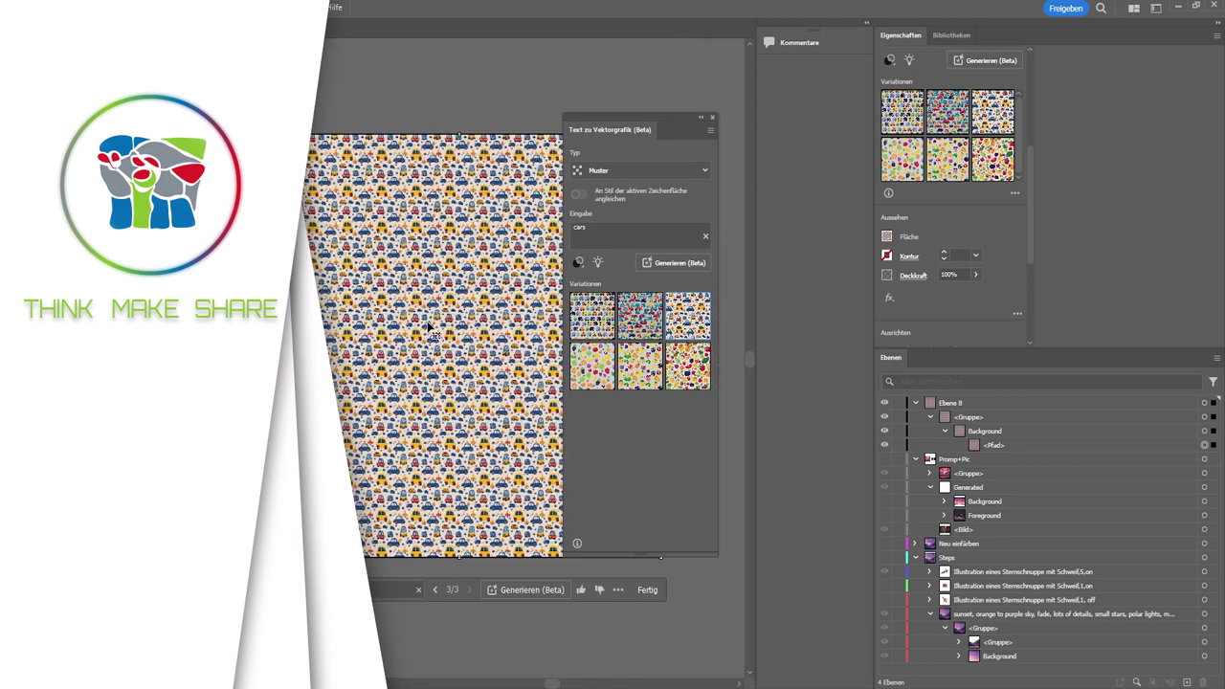